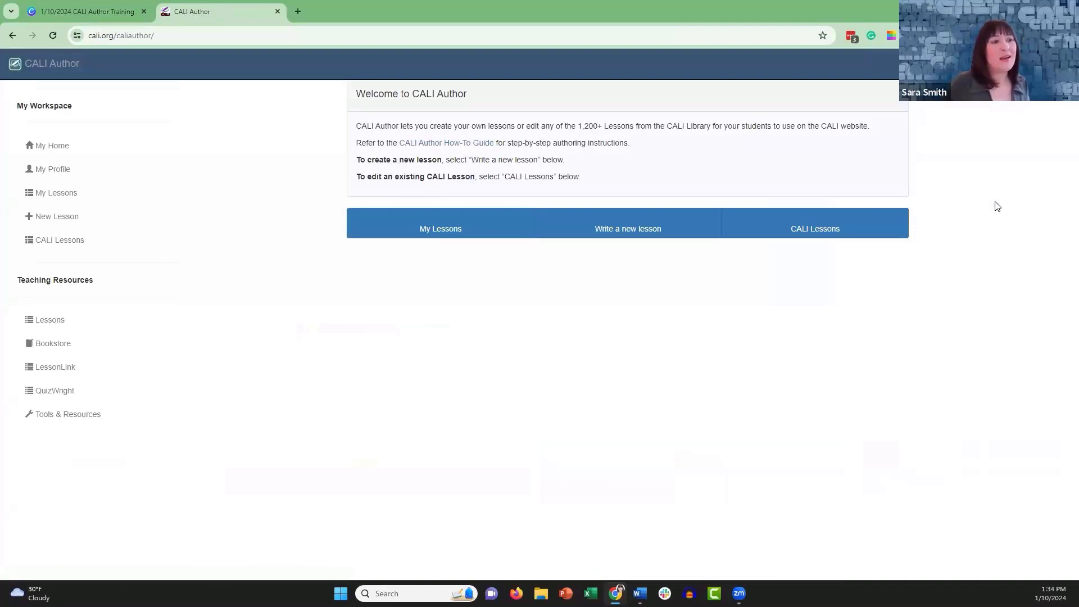
- Find the Case Briefing lesson in the CALI Library by filtering for "case briefing" and copy it to my library
left_click(834, 227)
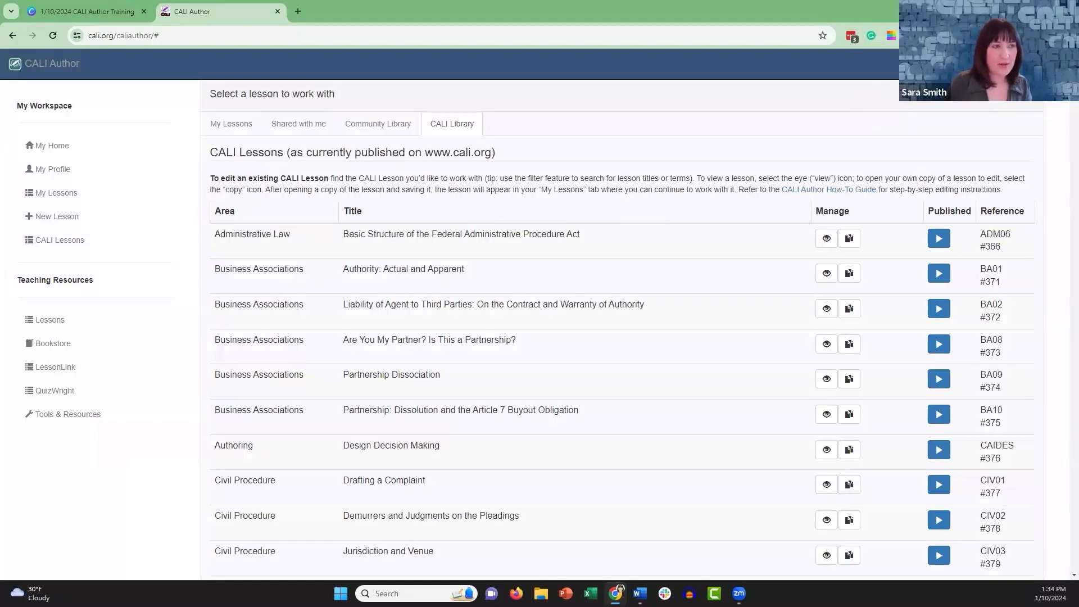
type("case briefing")
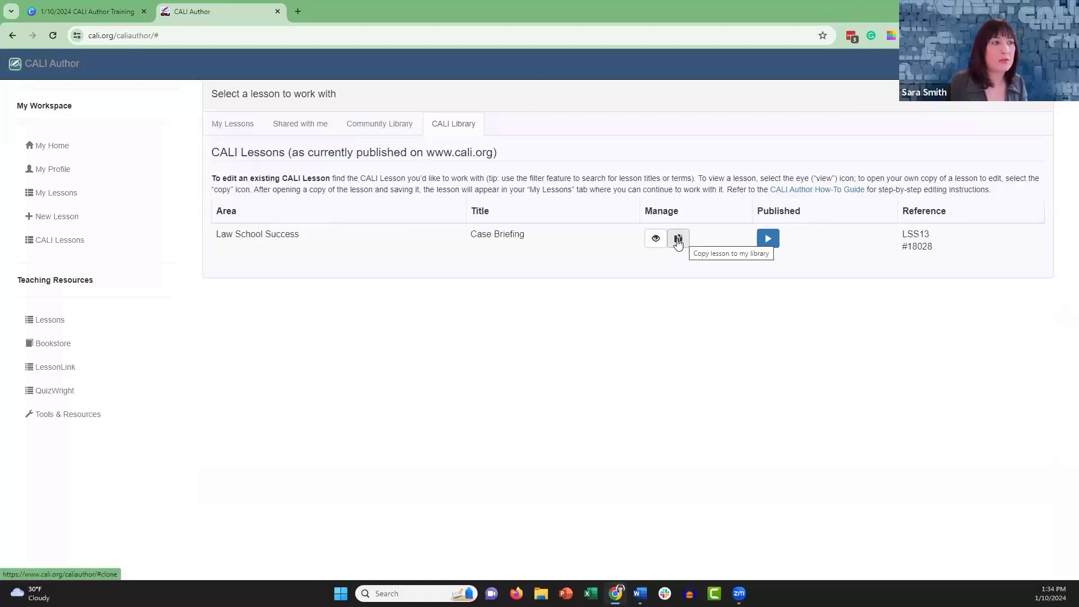
left_click(678, 239)
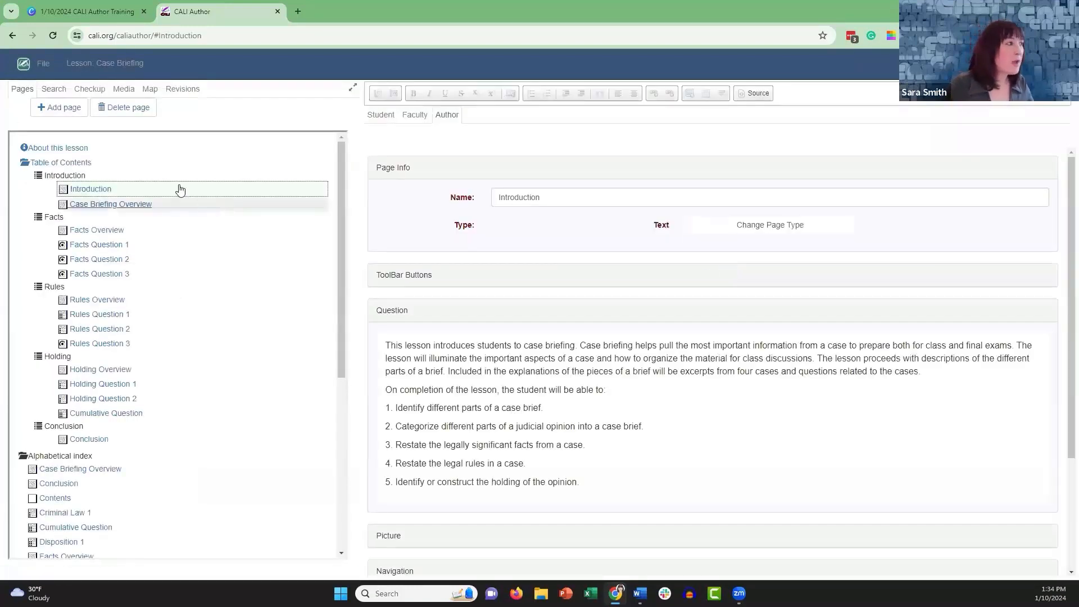
- Examine the lesson's Introduction and Facts pages and where their next-page navigation is set
left_click(91, 204)
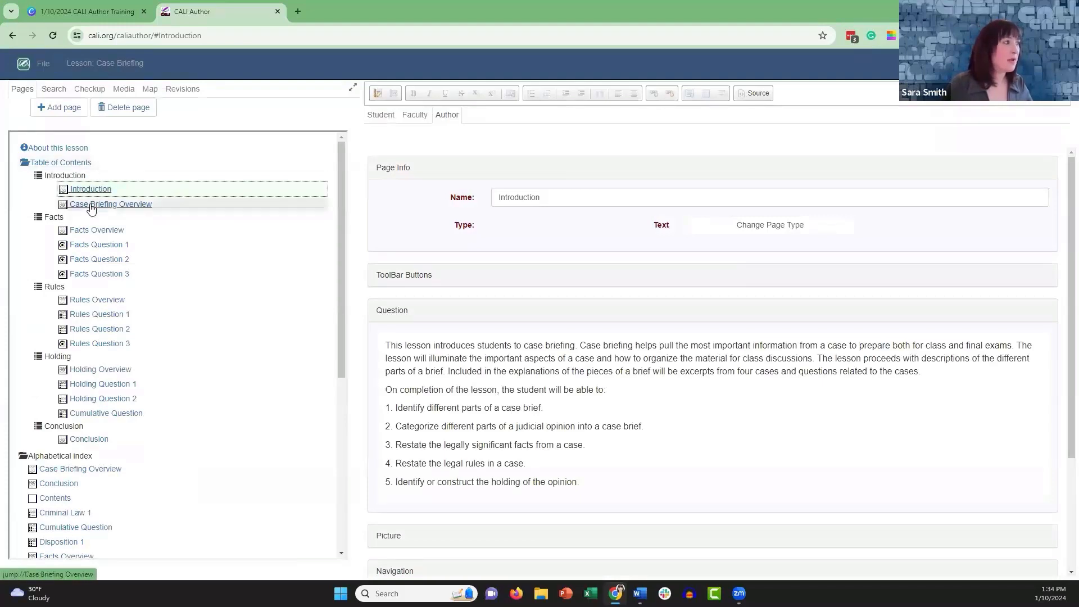
left_click(90, 231)
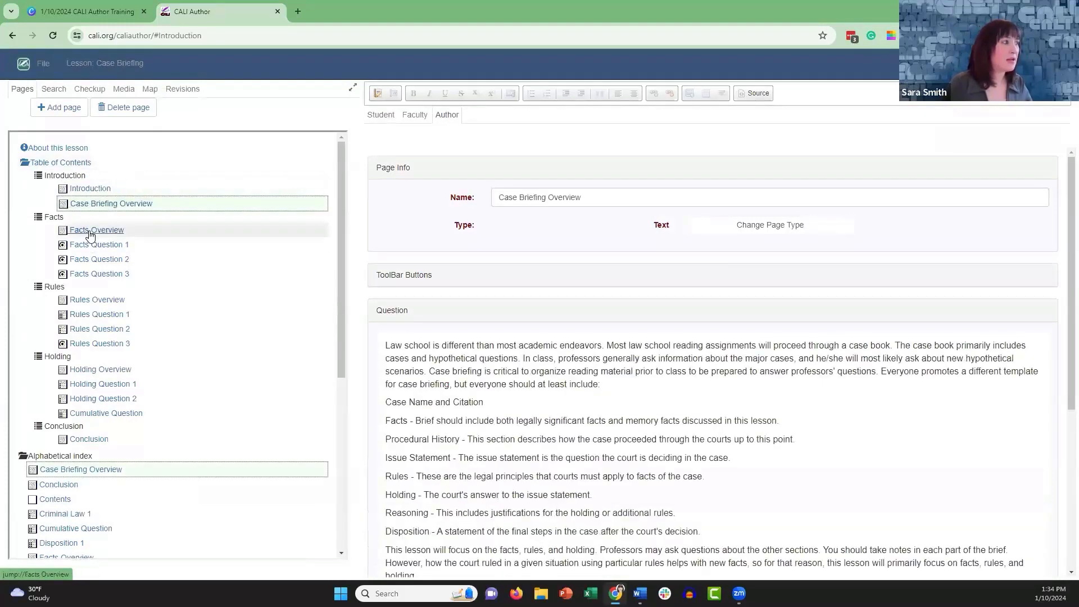
left_click(99, 245)
left_click(99, 263)
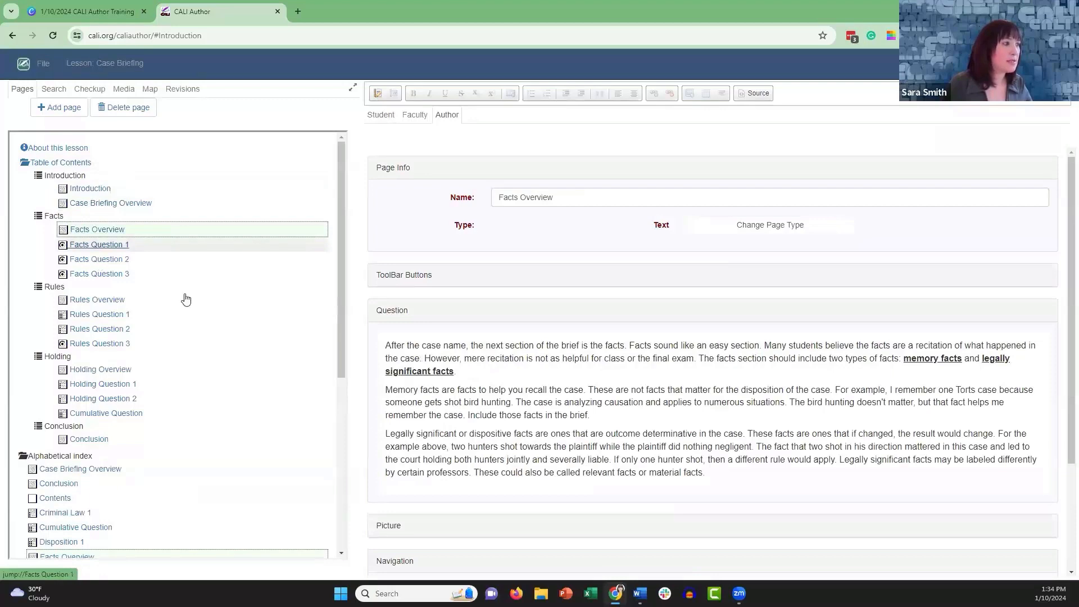
scroll(766, 426, "down", 15)
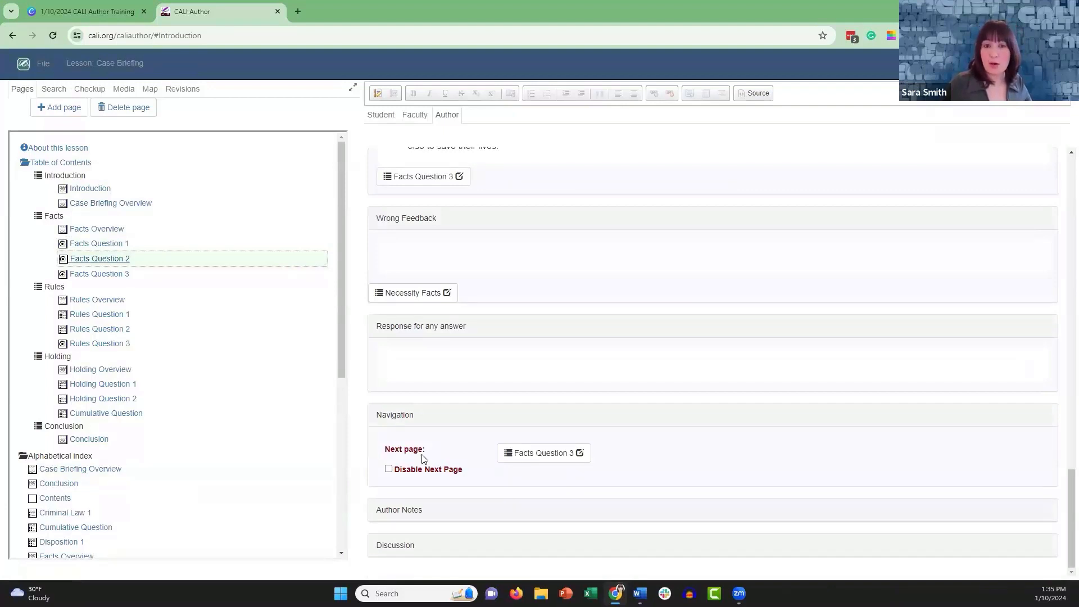
left_click(92, 188)
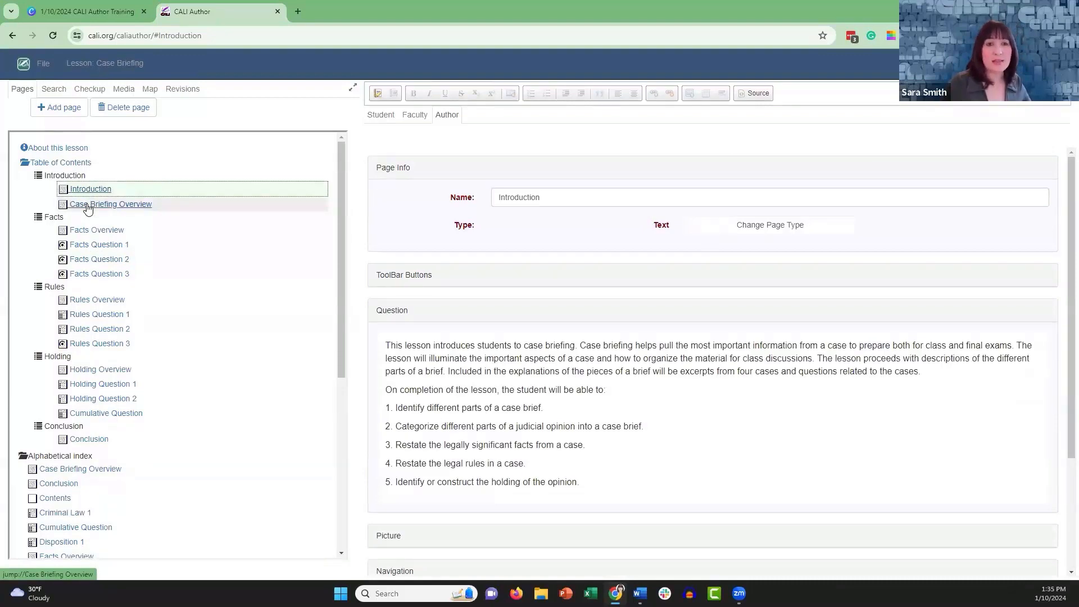
left_click(87, 206)
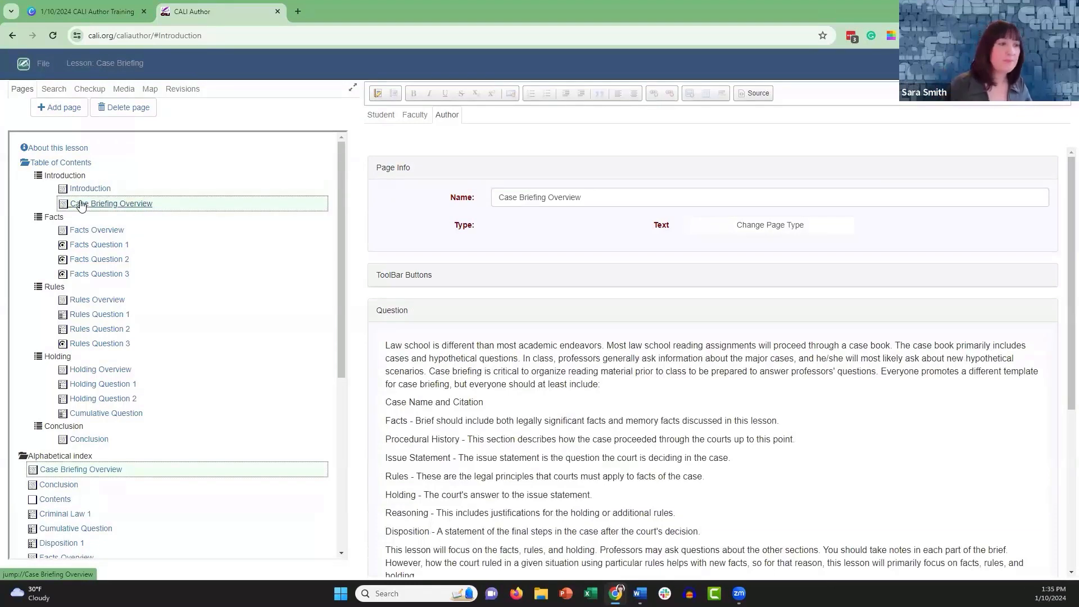
left_click(96, 231)
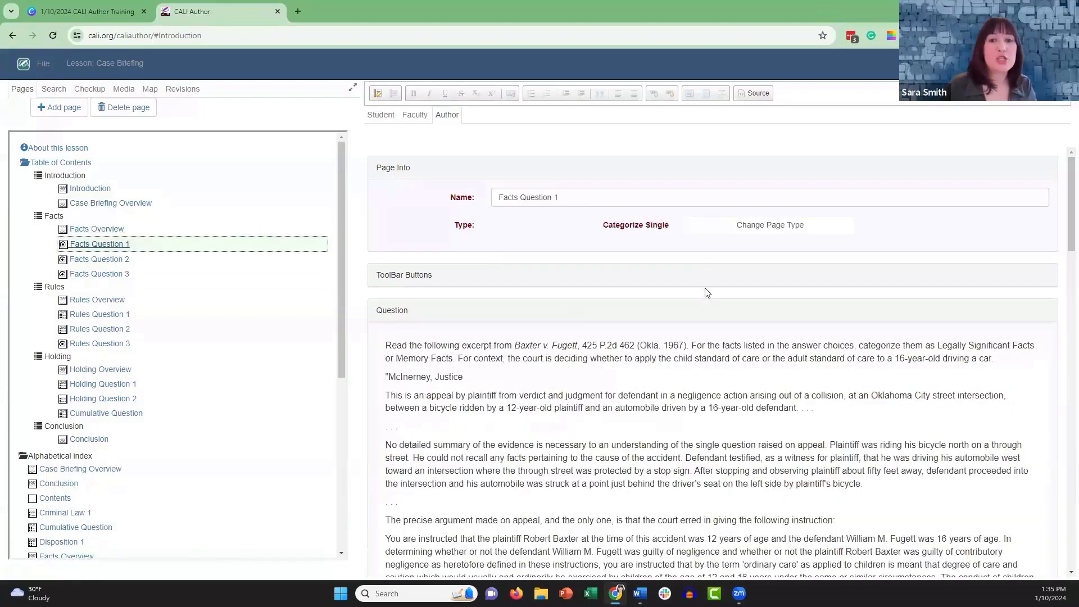
- Set the next page of Facts Question 1 to Facts Question 3
scroll(706, 293, "down", 20)
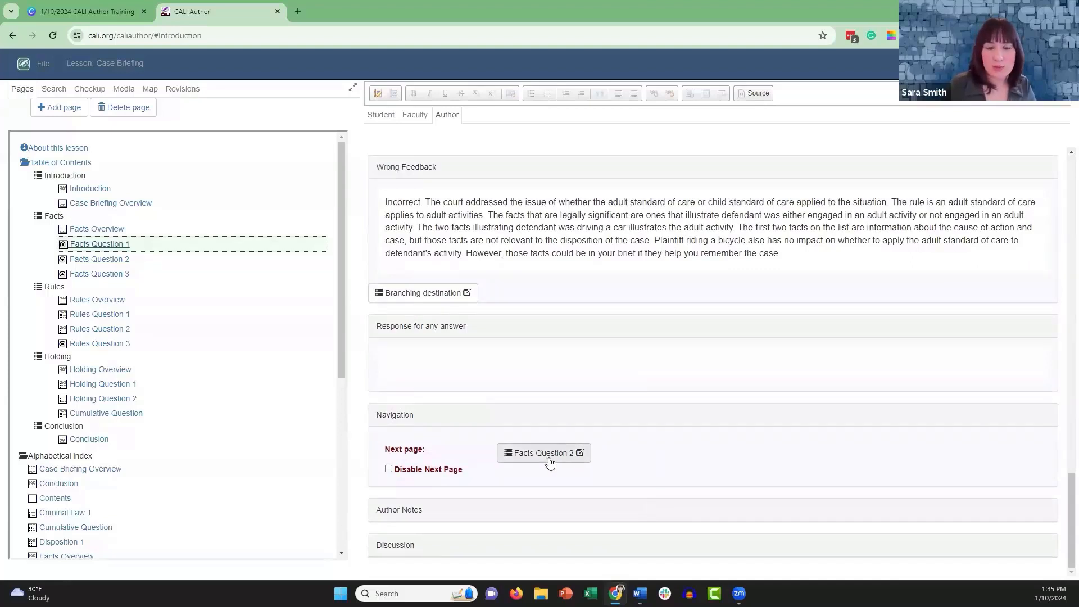
left_click(572, 454)
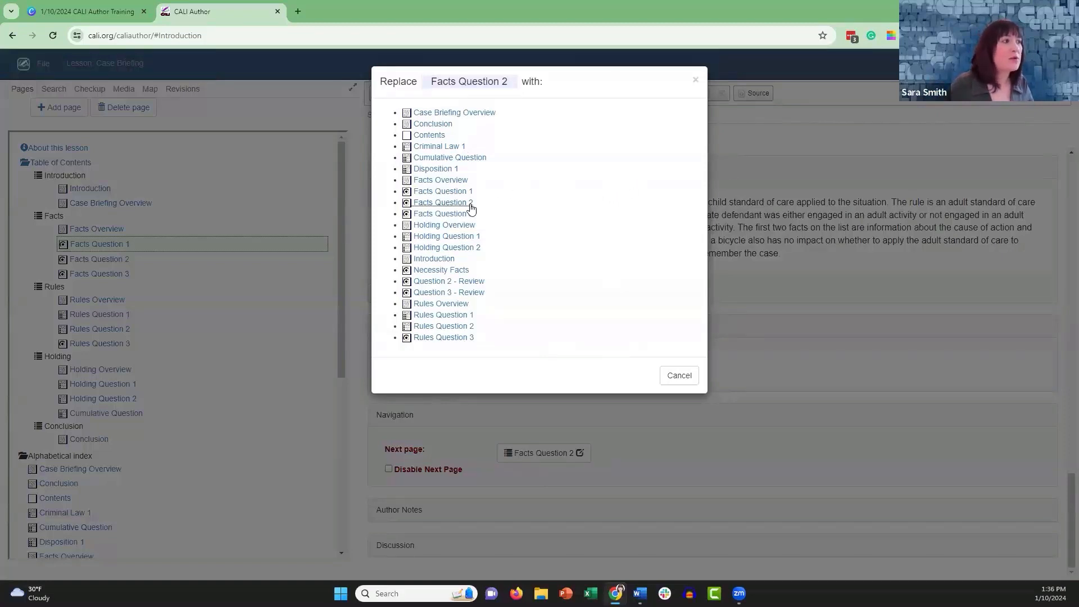
left_click(457, 214)
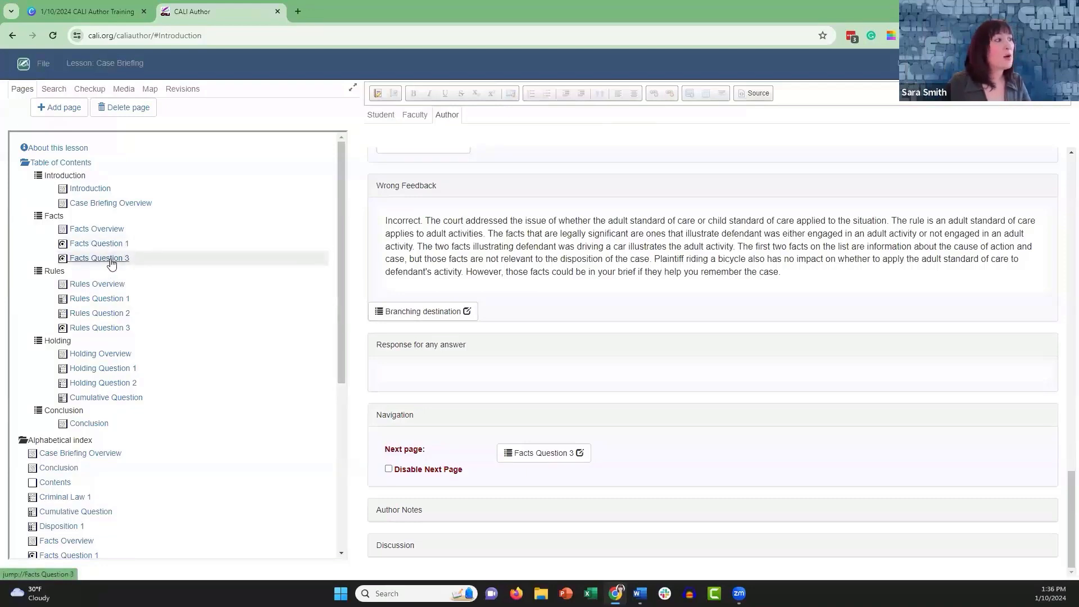
- Set the next page of Facts Question 3 to Facts Question 2
left_click(111, 264)
scroll(556, 298, "down", 15)
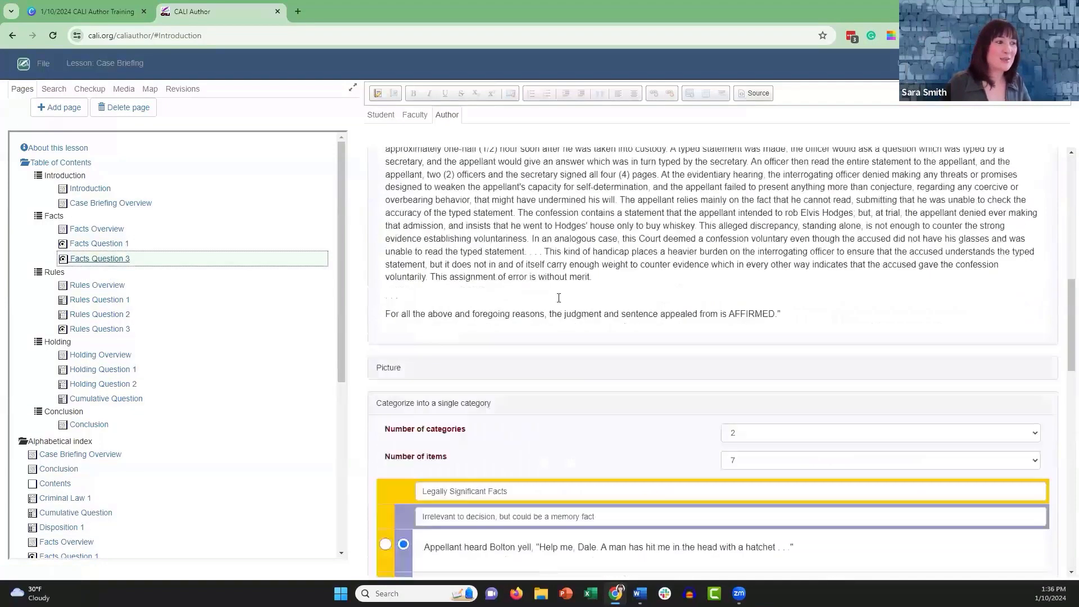
scroll(559, 316, "down", 5)
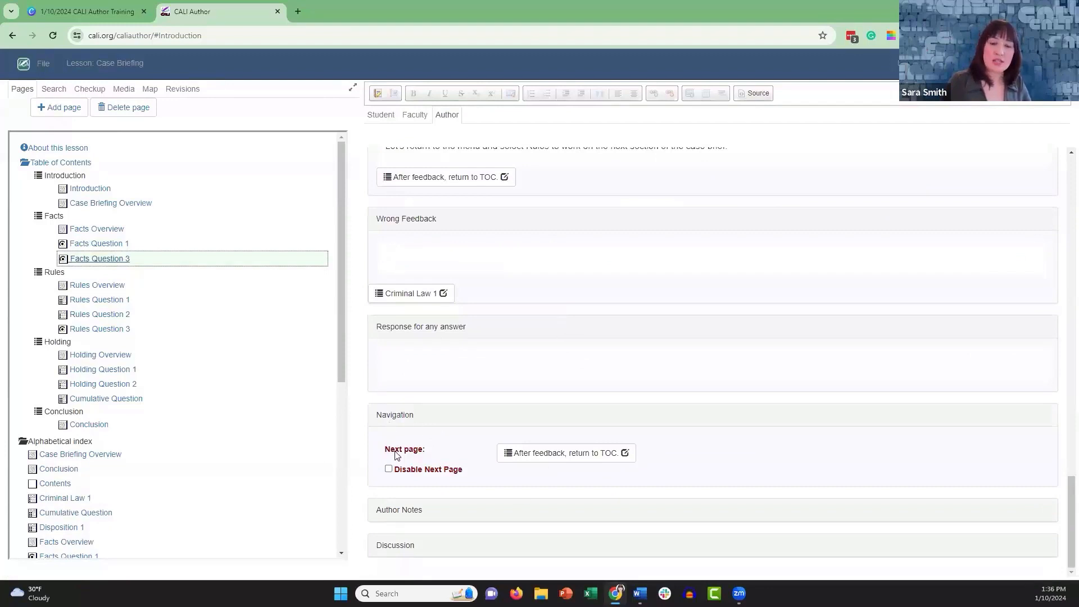
left_click(526, 454)
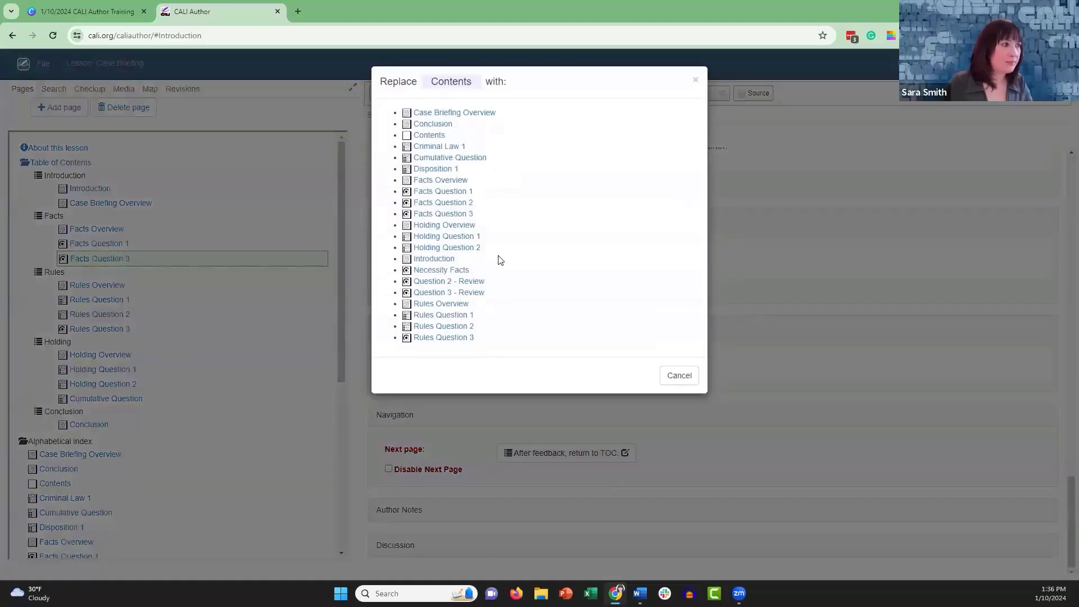
left_click(455, 203)
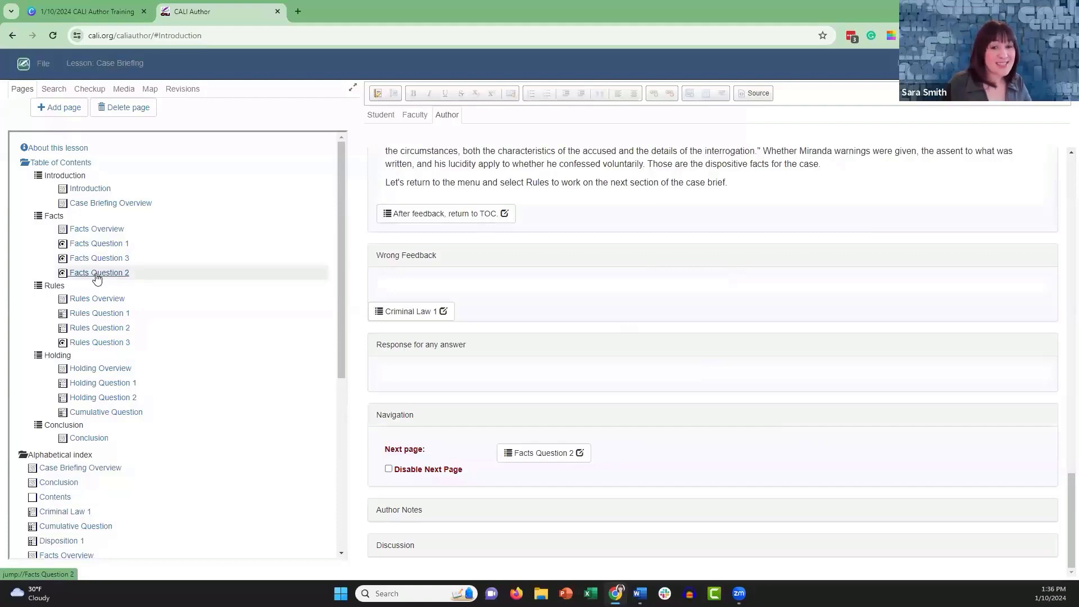
- Set the next page of Facts Question 2 to Contents so it returns to the table of contents after feedback
left_click(96, 278)
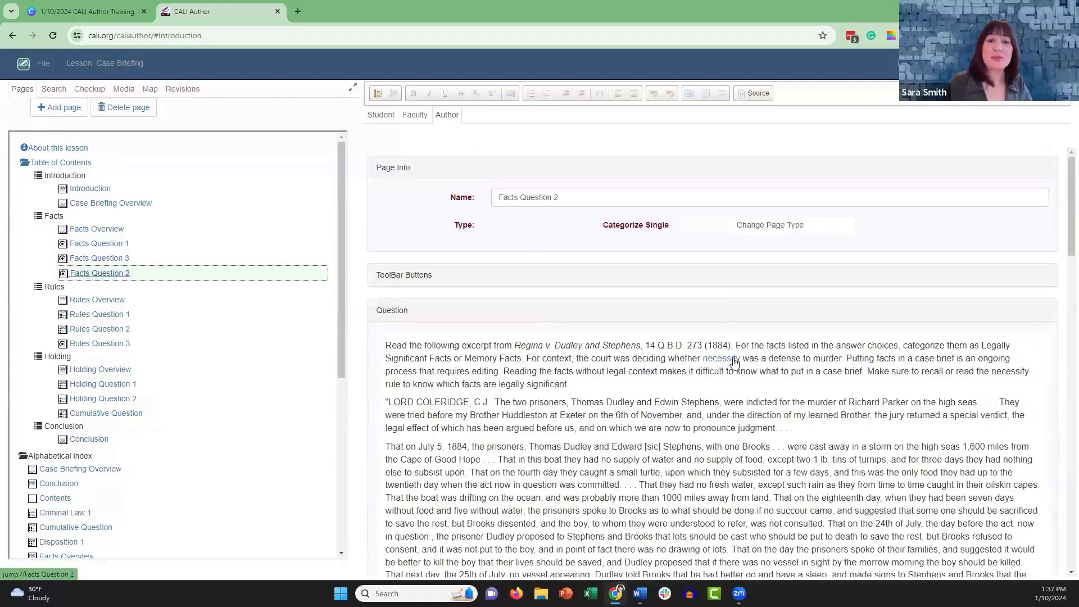
scroll(730, 364, "down", 8)
scroll(729, 366, "down", 4)
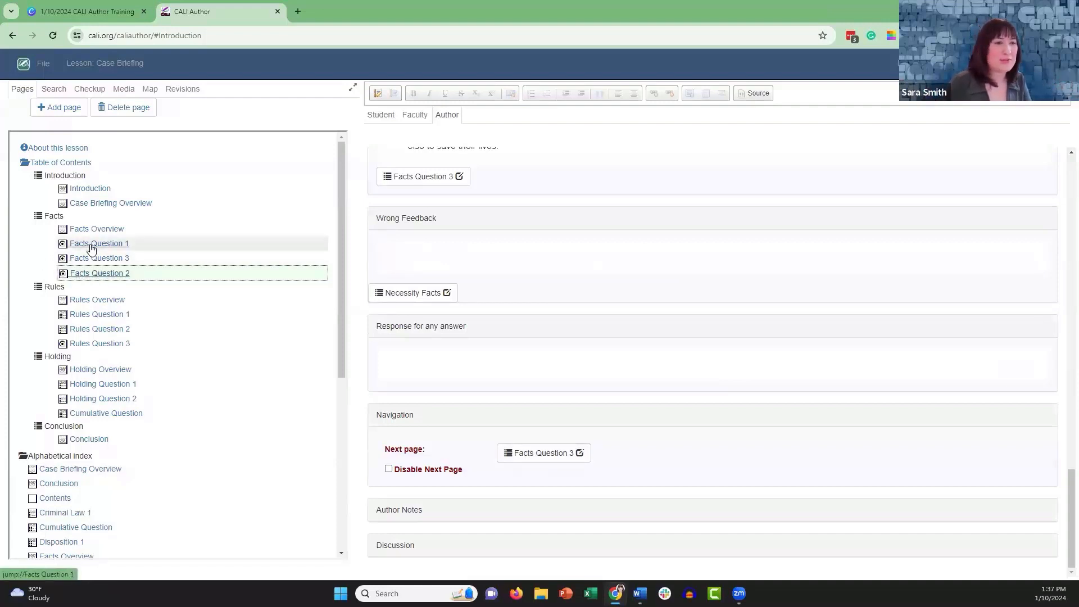
left_click(93, 273)
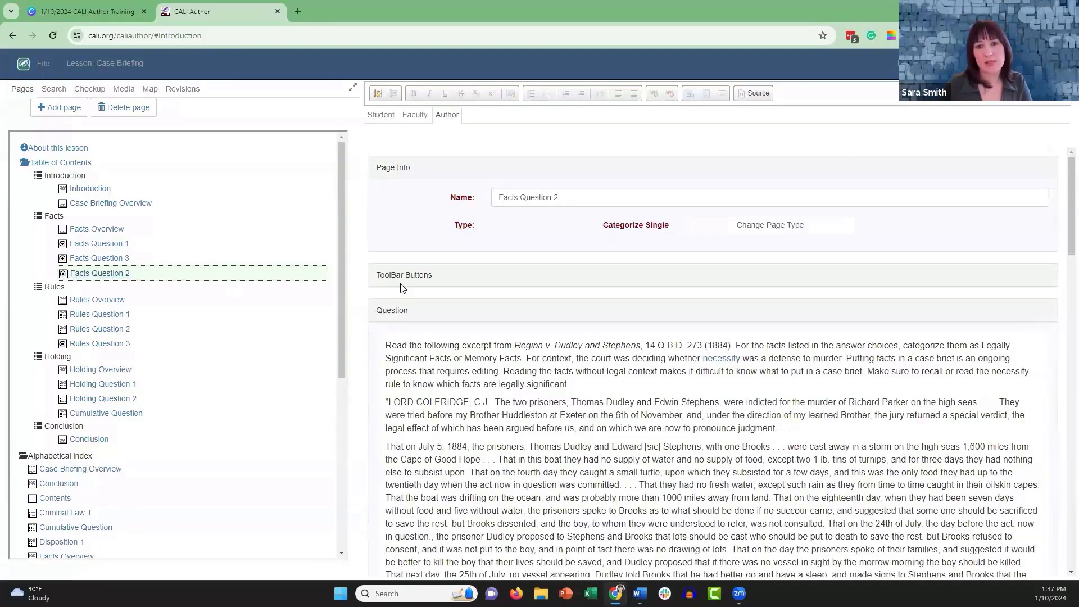
scroll(585, 315, "down", 20)
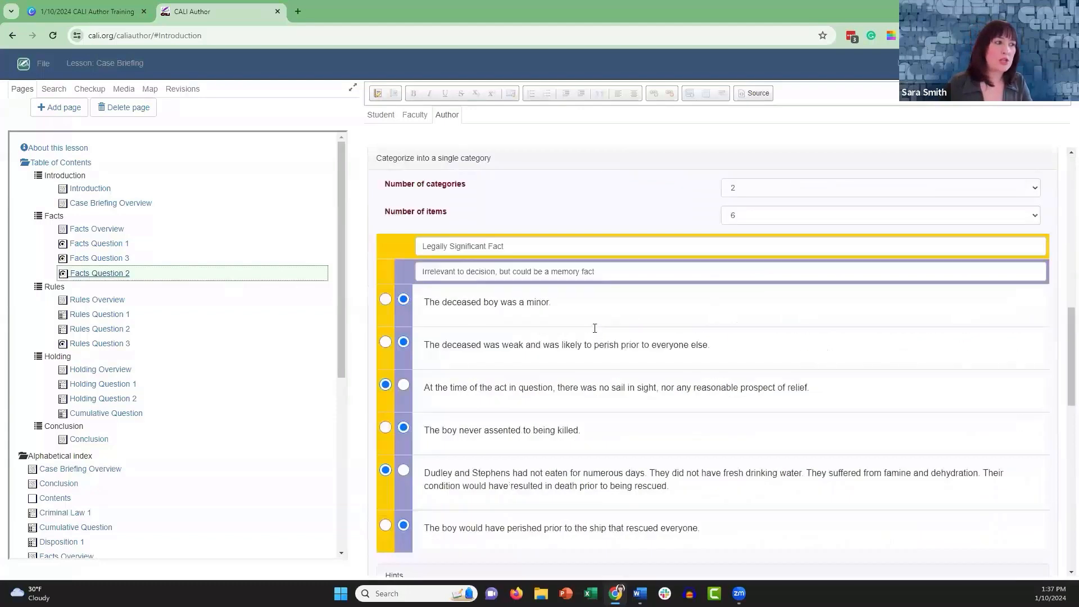
left_click(572, 457)
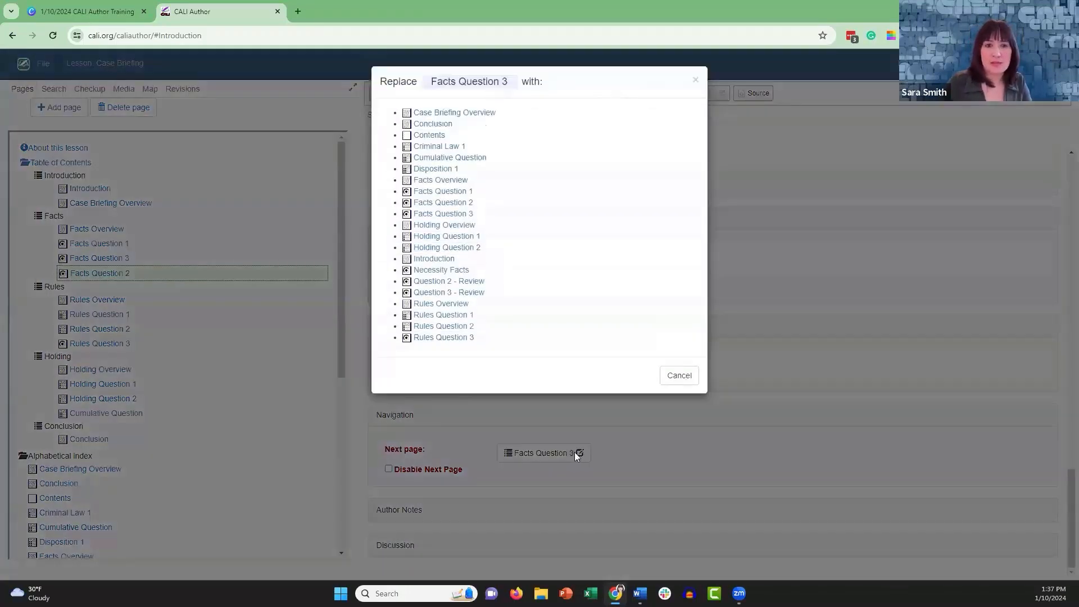
left_click(425, 137)
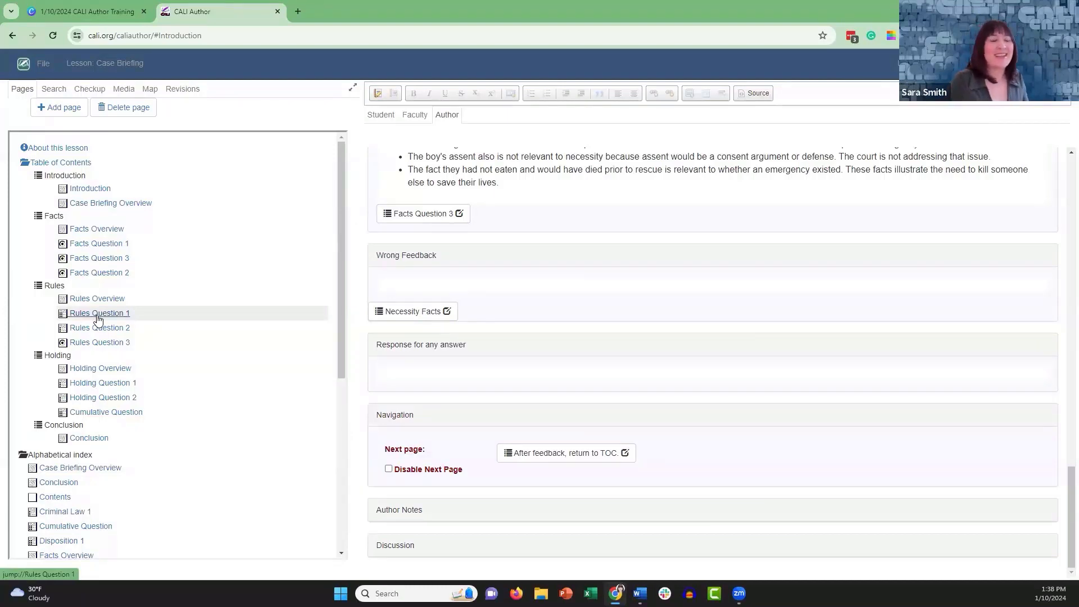
- Set the next page of Rules Overview to Facts Question 1
left_click(113, 302)
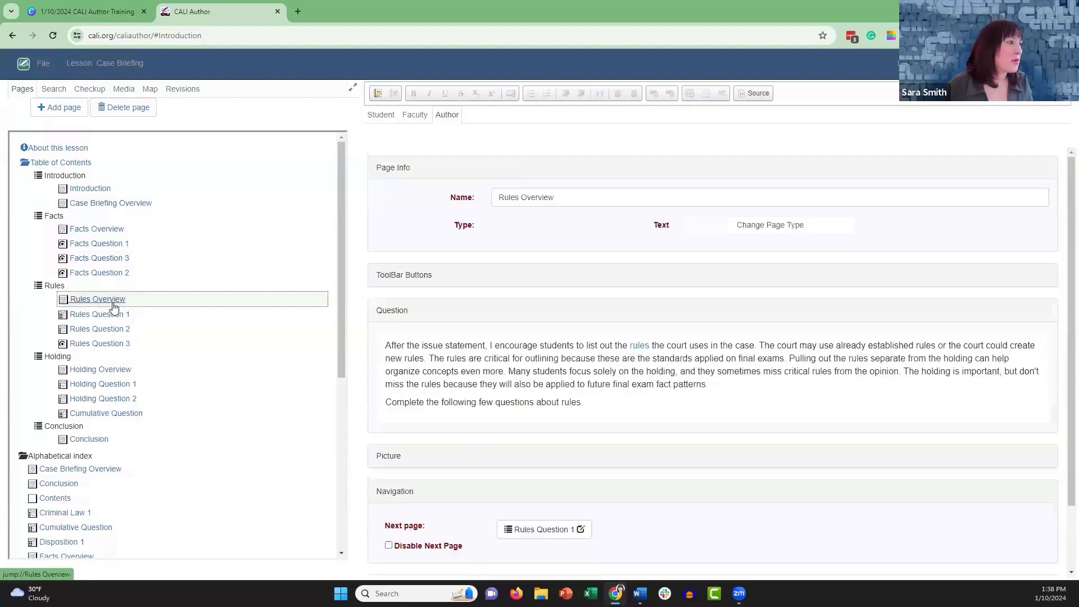
scroll(670, 415, "down", 2)
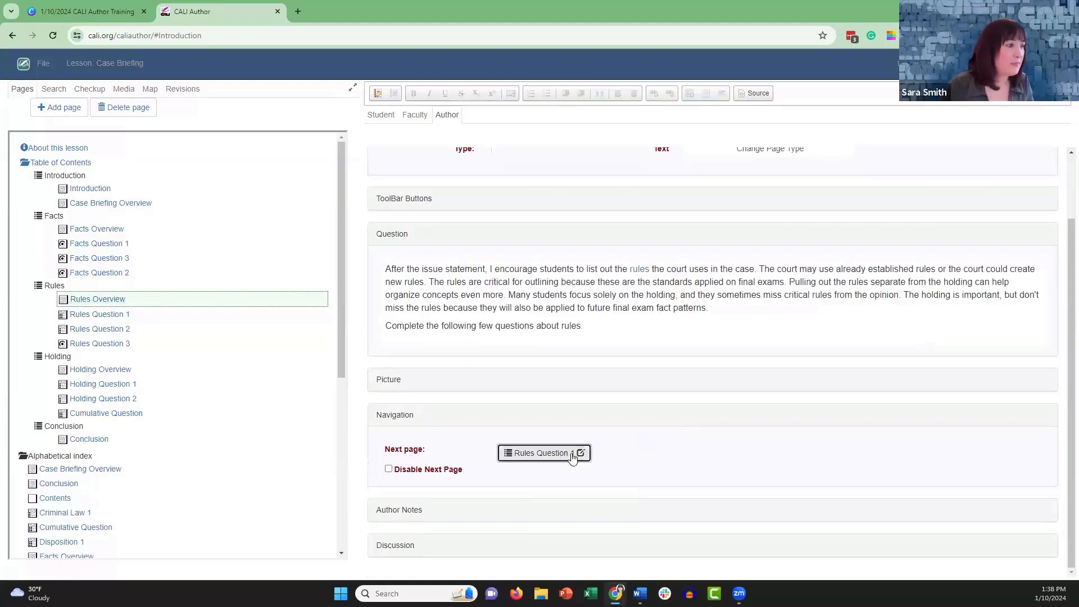
left_click(579, 454)
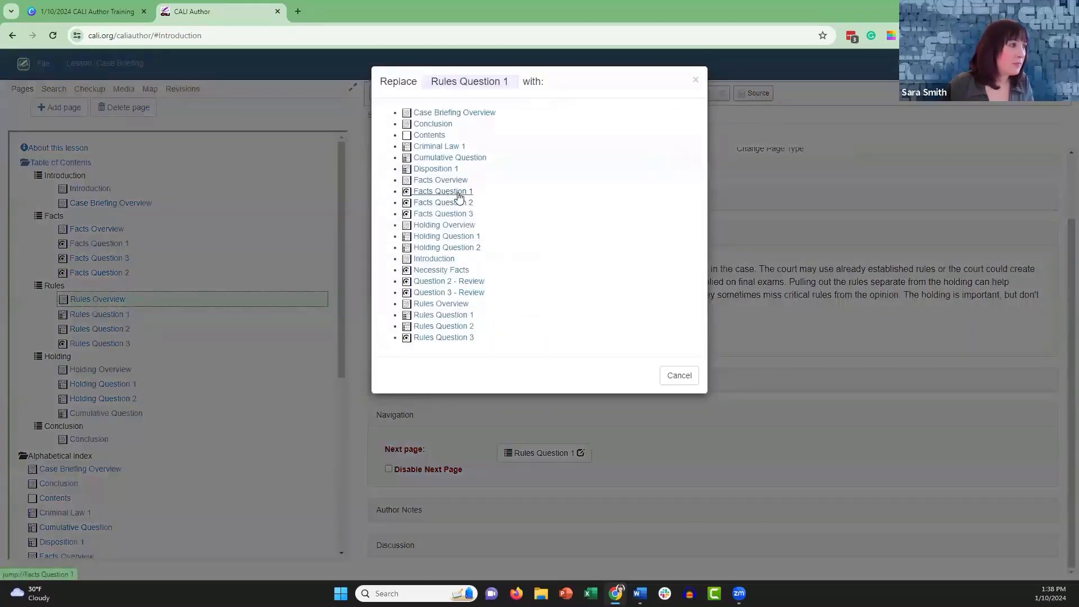
left_click(443, 191)
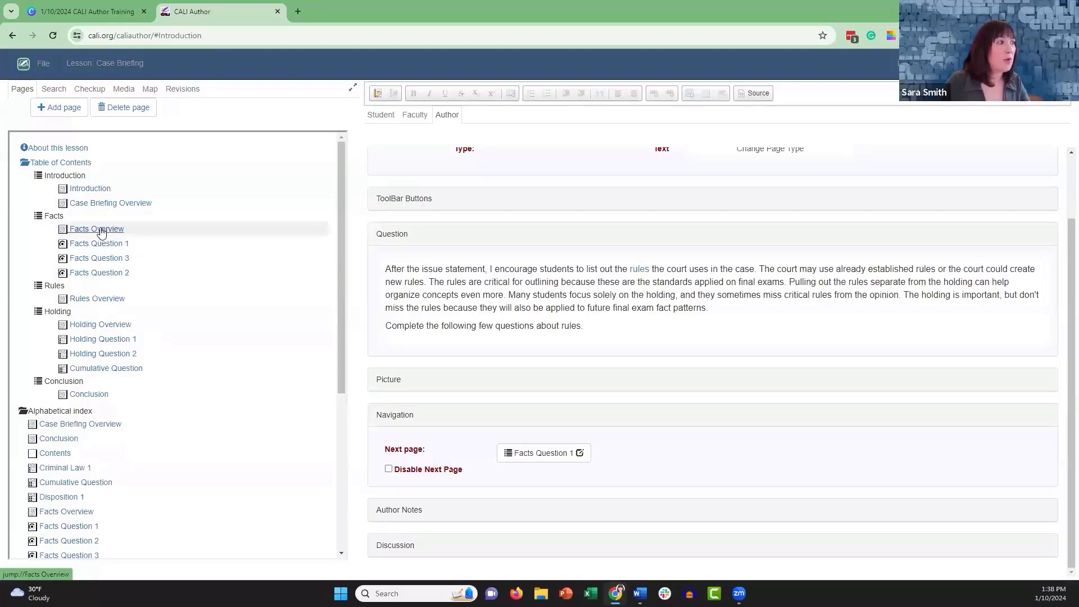
- Set the next page of Facts Overview to Facts Question 3
left_click(101, 231)
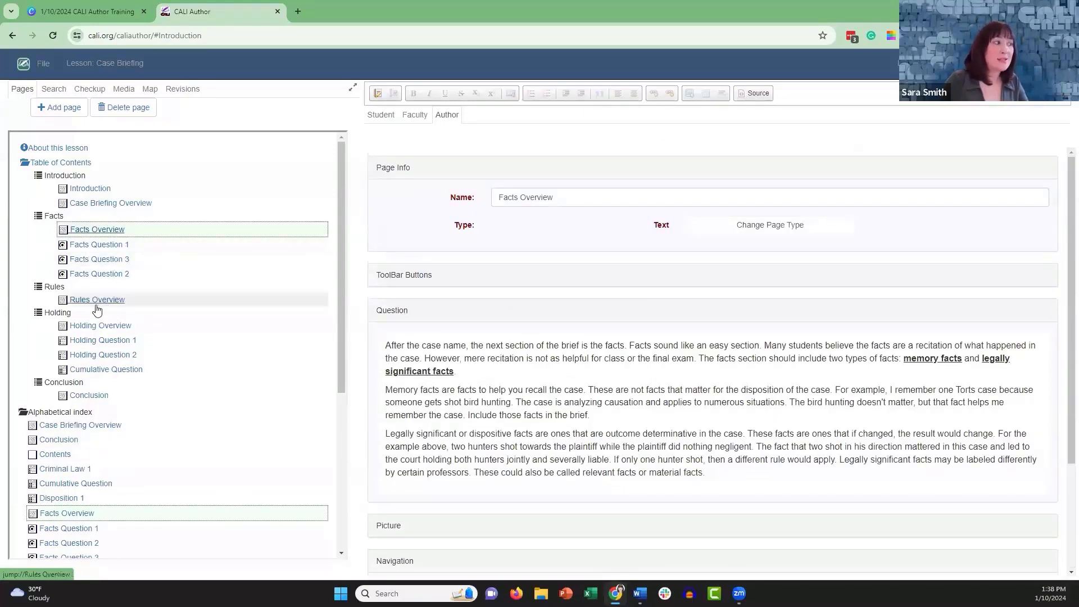
scroll(535, 325, "down", 3)
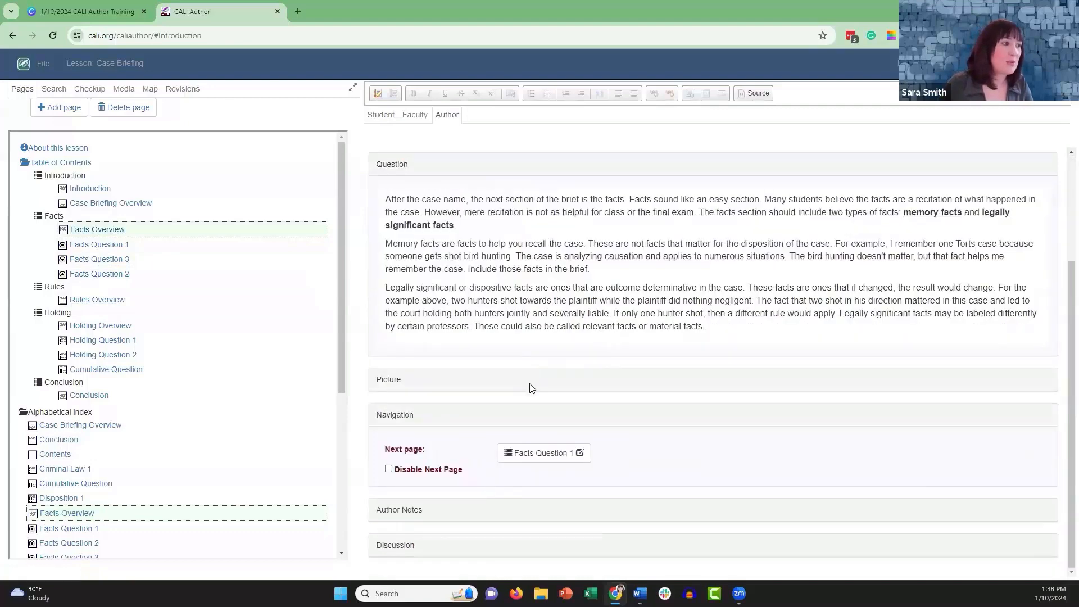
left_click(555, 457)
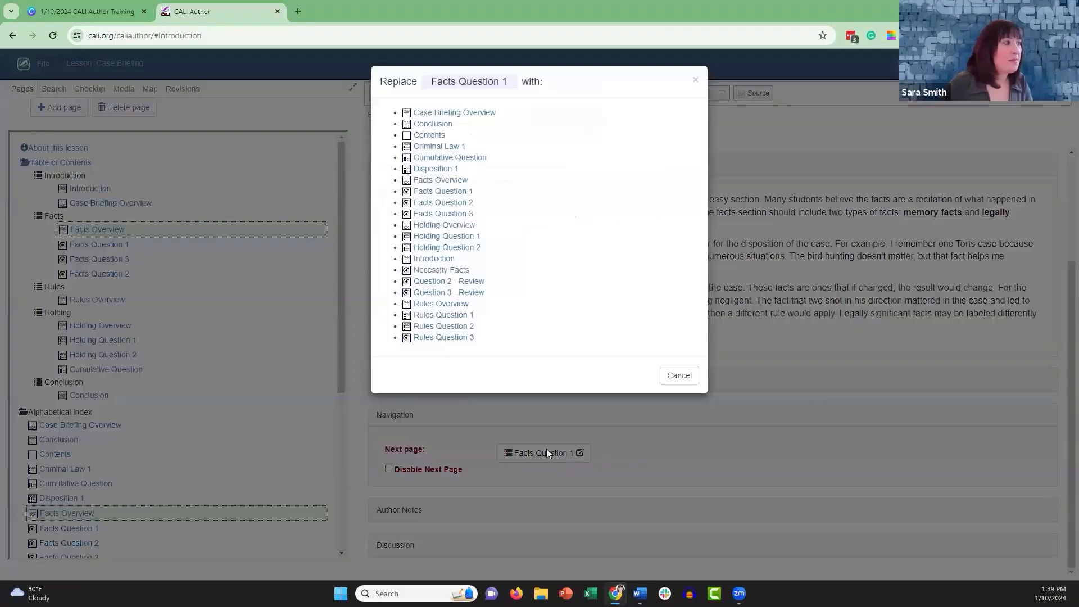
left_click(447, 214)
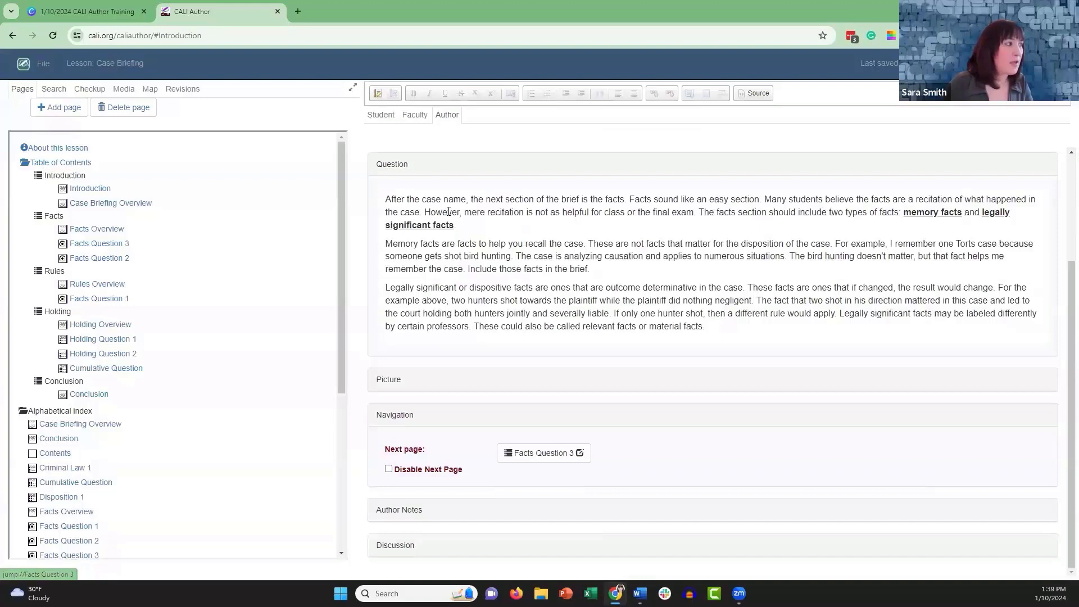
- Set the next page of Facts Question 1, now in the Rules section, to Rules Question 1
left_click(89, 299)
scroll(604, 337, "down", 15)
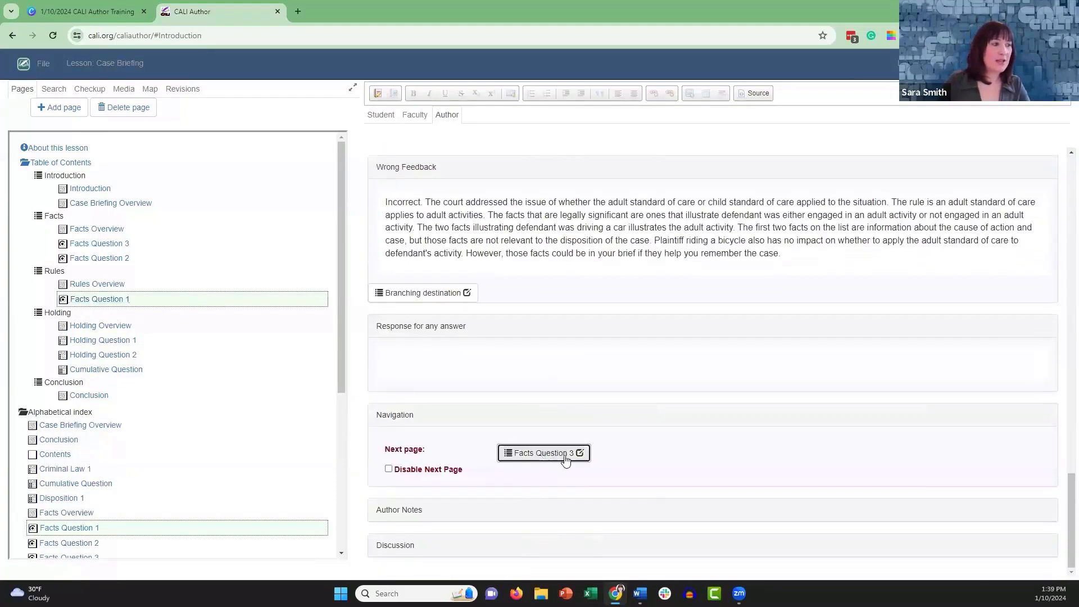
left_click(567, 455)
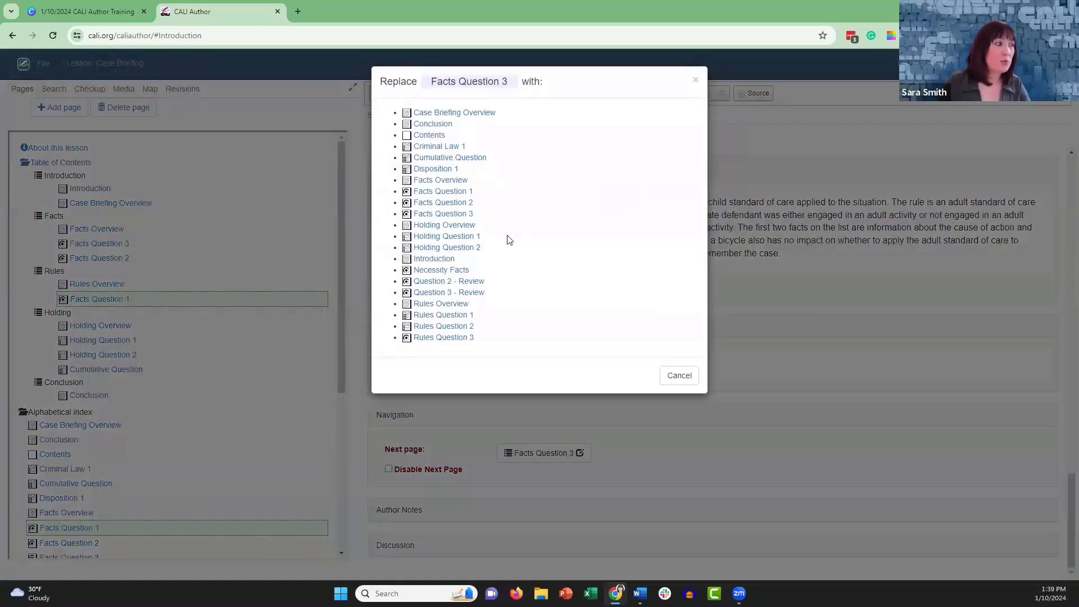
left_click(443, 316)
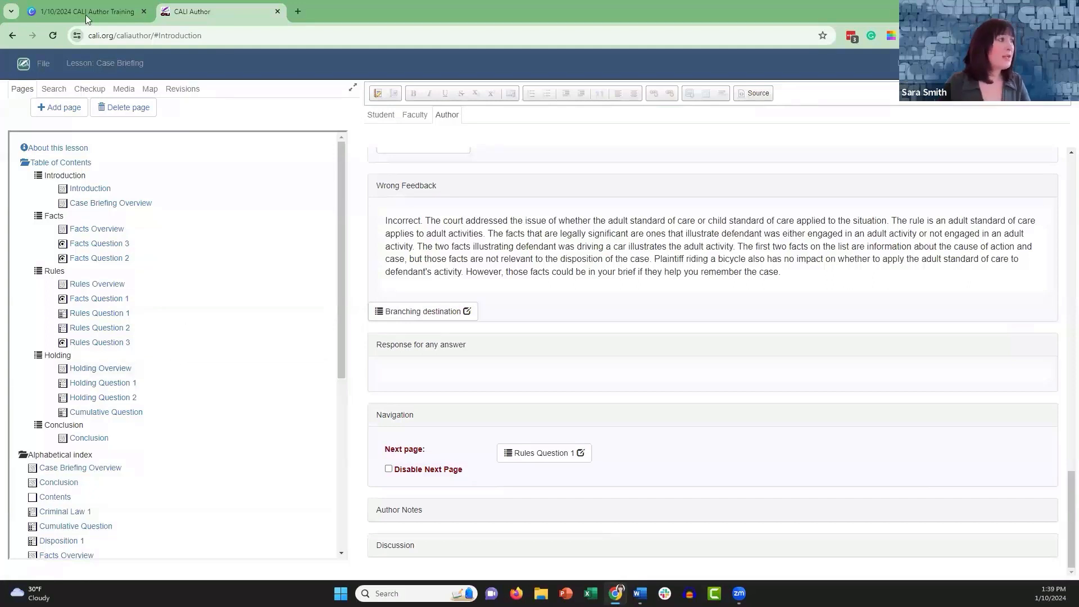
- Exit the edited Case Briefing lesson to the lessons home without saving
mouse_move(44, 63)
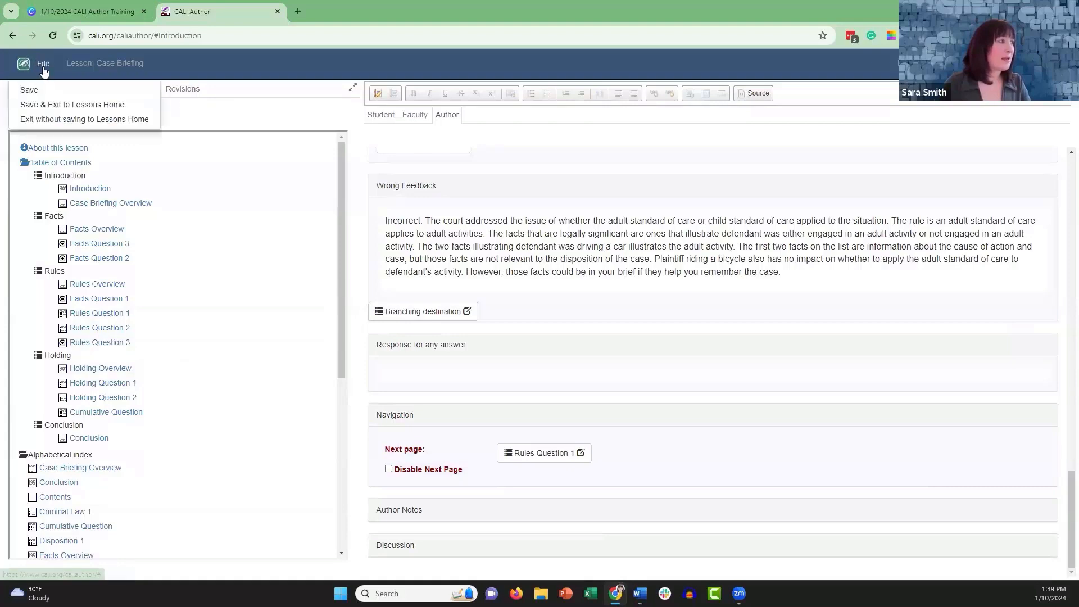
left_click(43, 116)
left_click(833, 232)
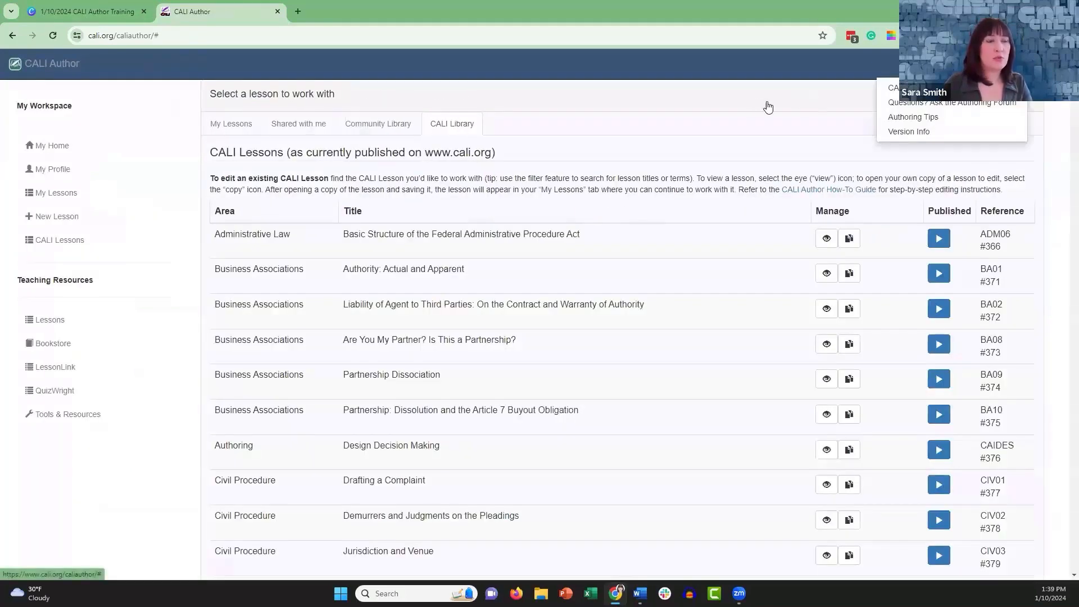
- Filter the CALI Library lessons by "case briefing" and copy the Case Briefing lesson to the personal library
left_click(1033, 103)
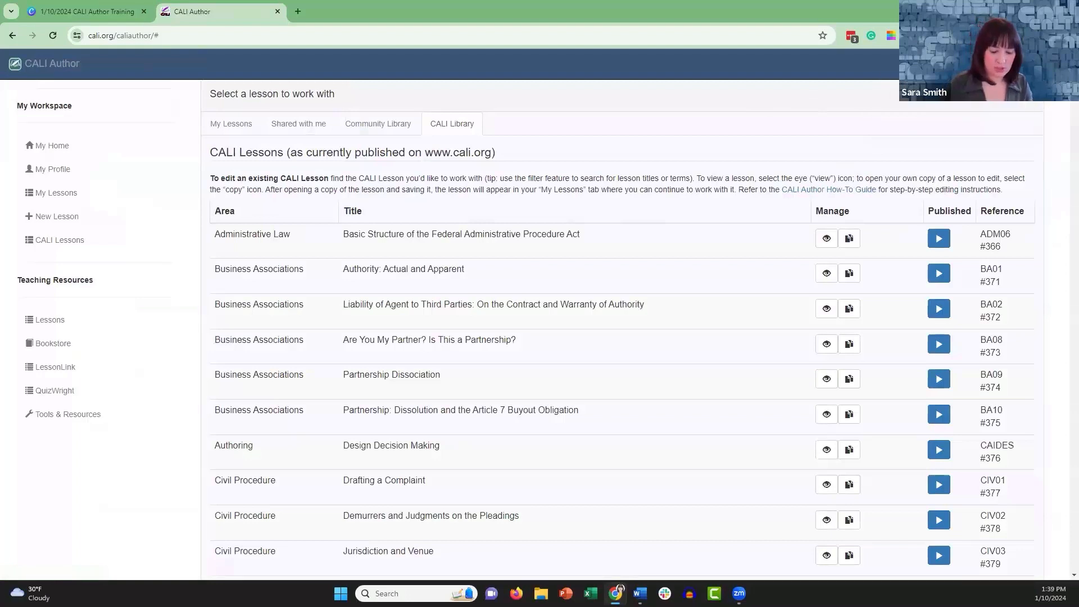
type("case")
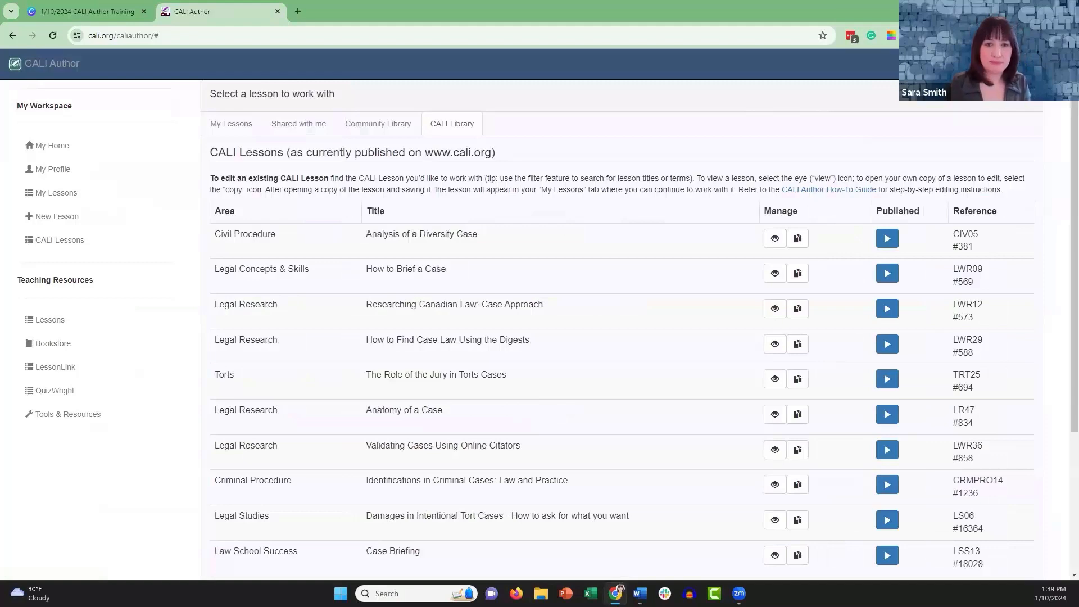
type(" briefing")
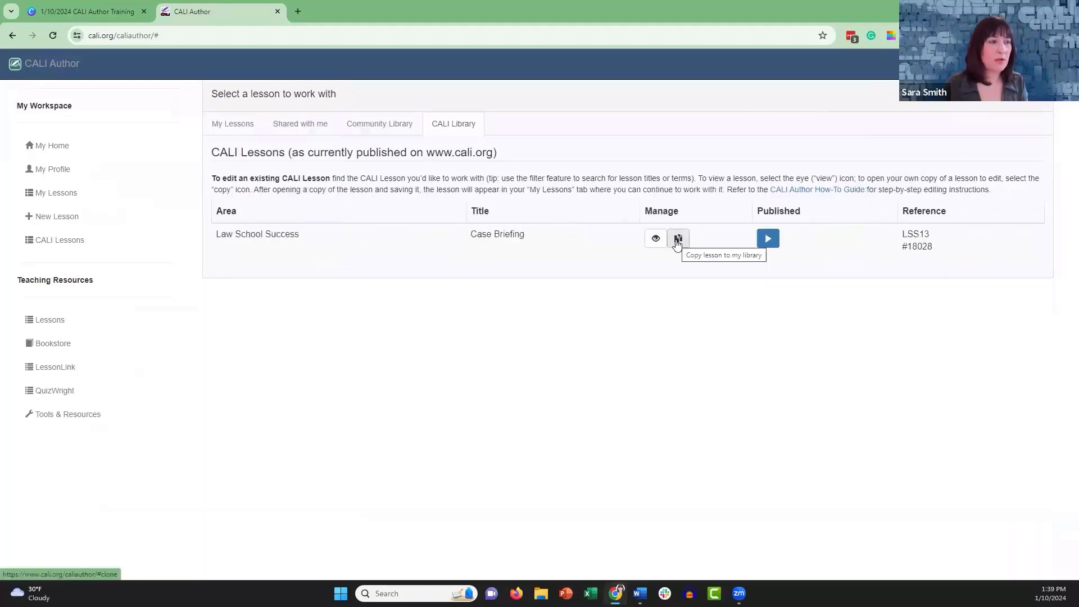
left_click(677, 241)
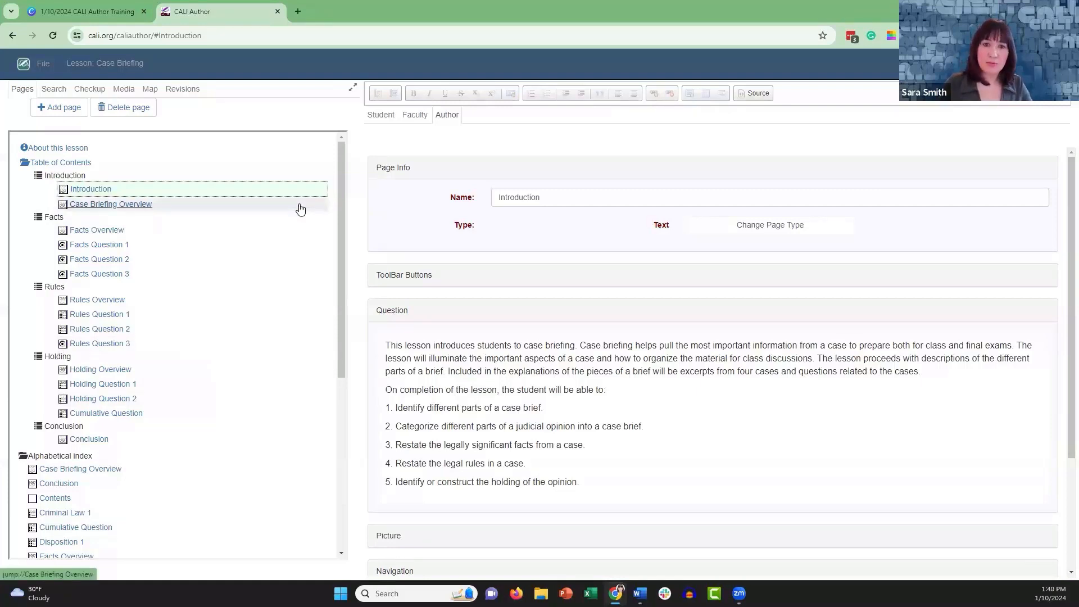
- In the table of contents outline, add "Fun" before the Facts entry and remove the link from Facts
left_click(72, 164)
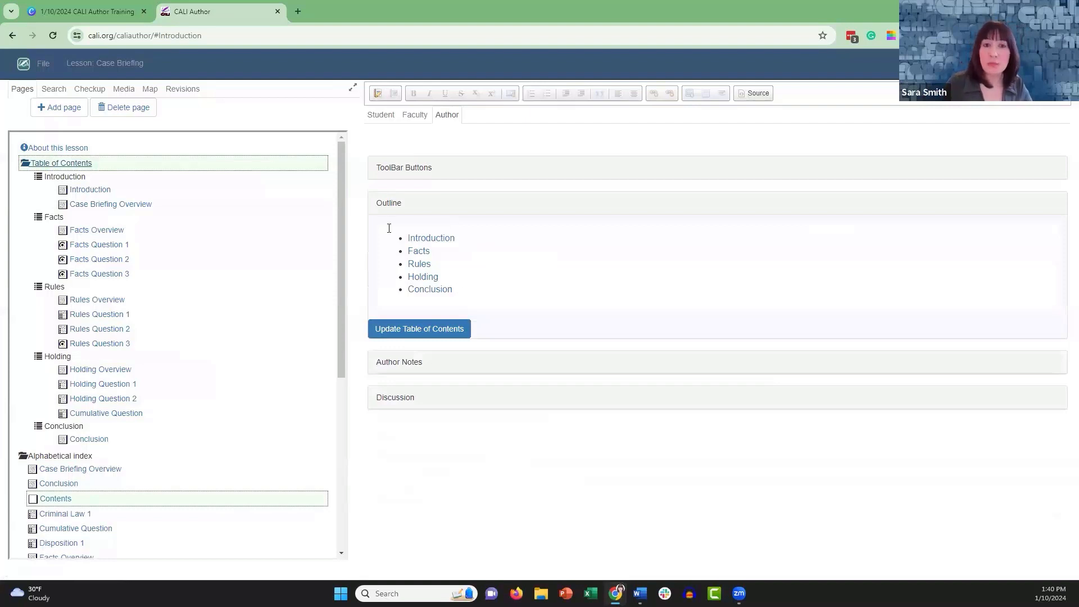
left_click(409, 253)
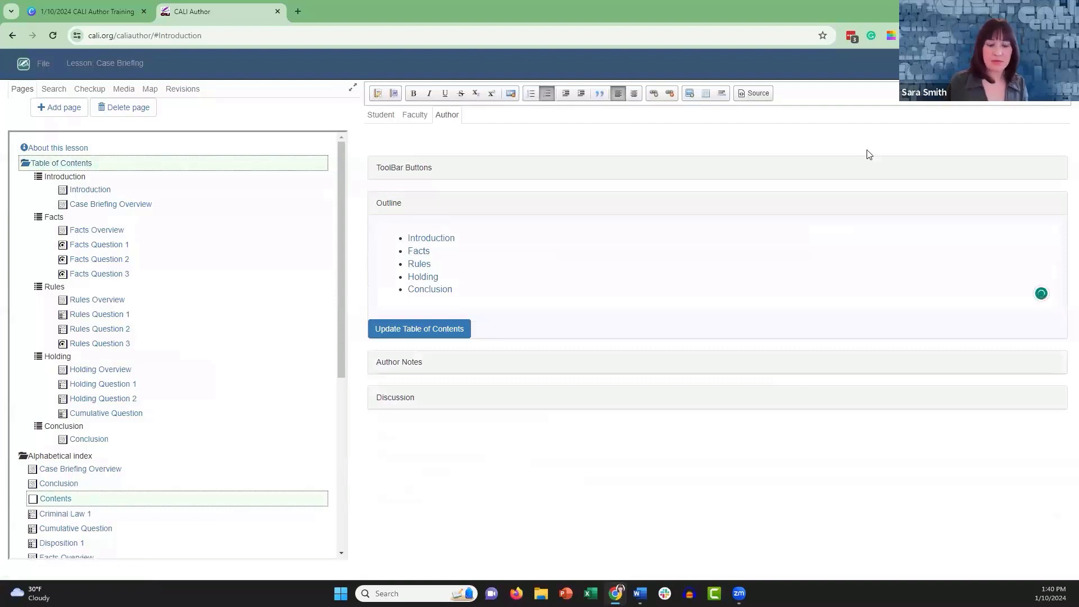
type("Fun")
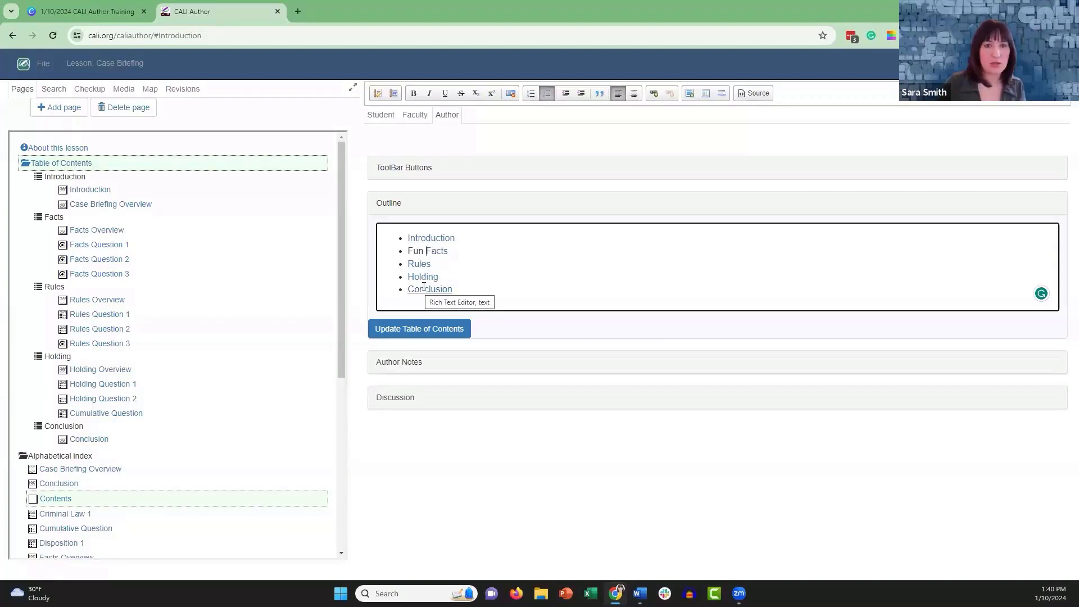
left_click_drag(449, 251, 425, 251)
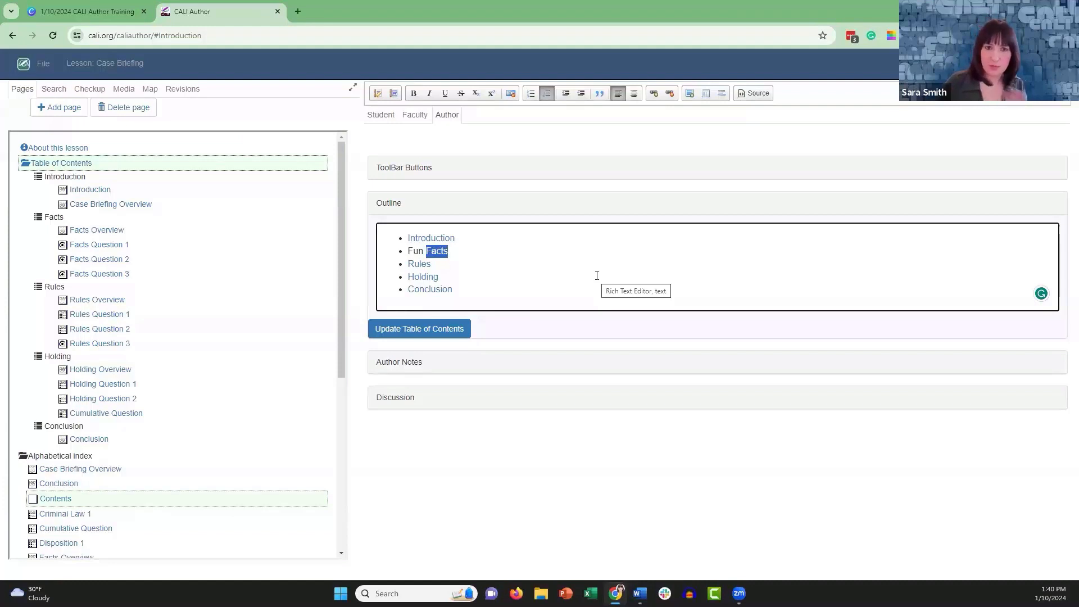
left_click(669, 94)
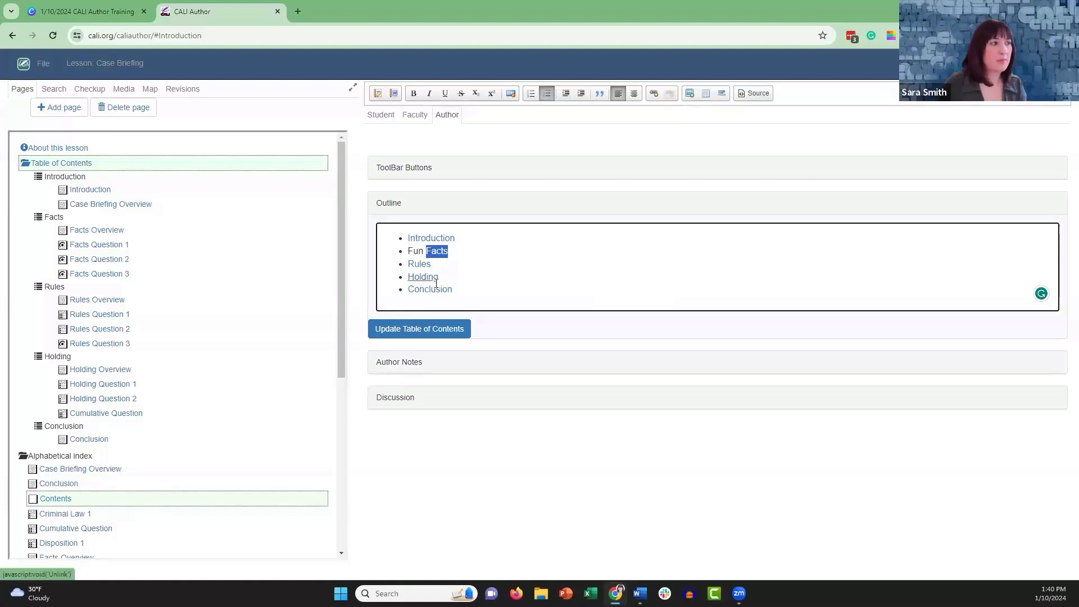
- Link the whole "Fun Facts" entry to the Facts Overview page using the <other> protocol and update the table of contents
left_click(449, 253)
left_click_drag(449, 253, 408, 252)
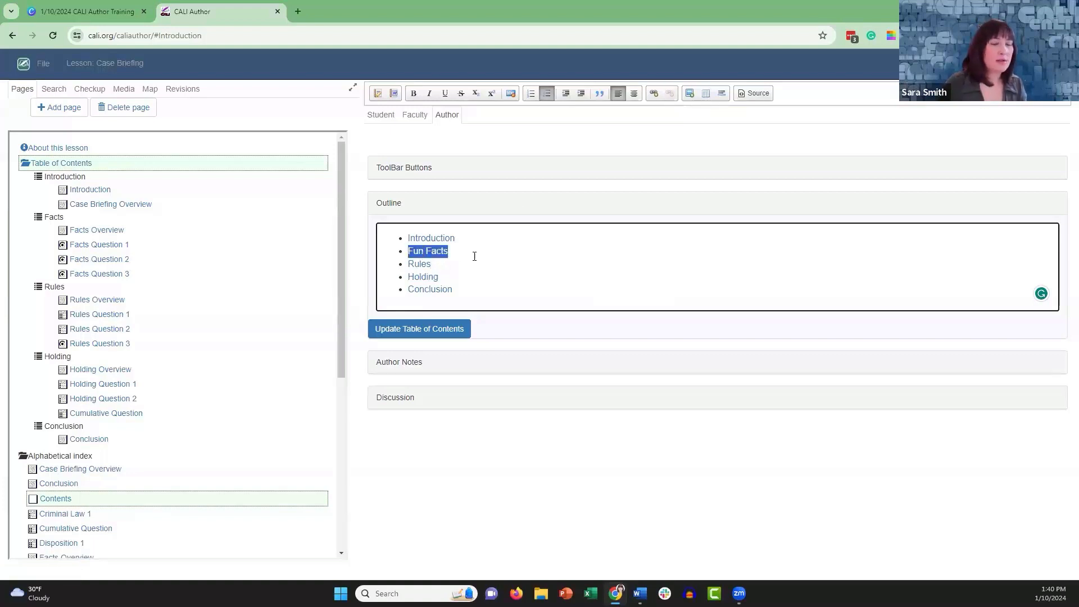
left_click(654, 94)
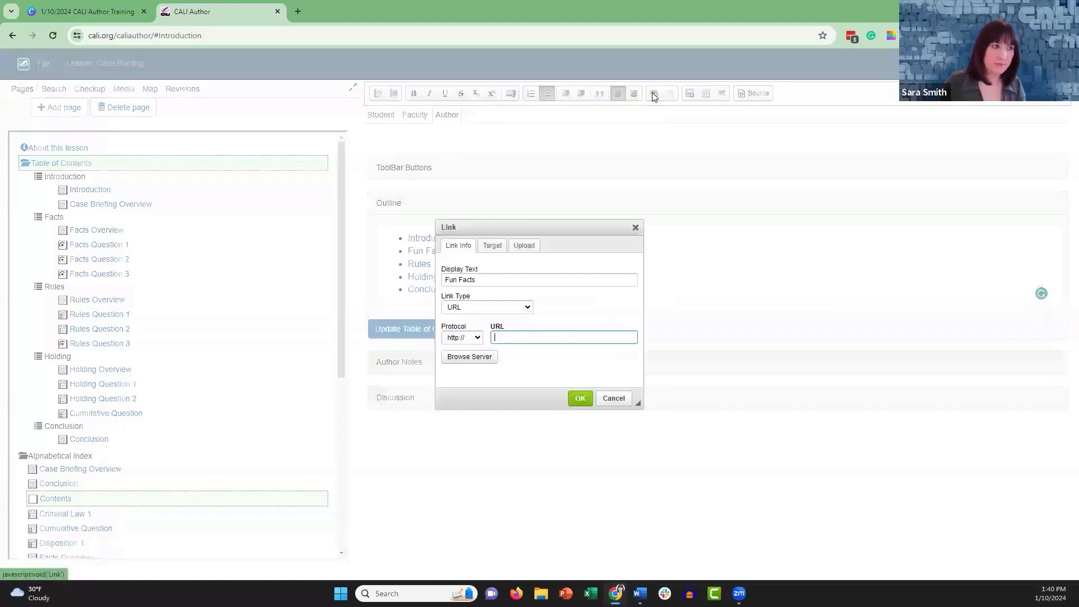
left_click(474, 337)
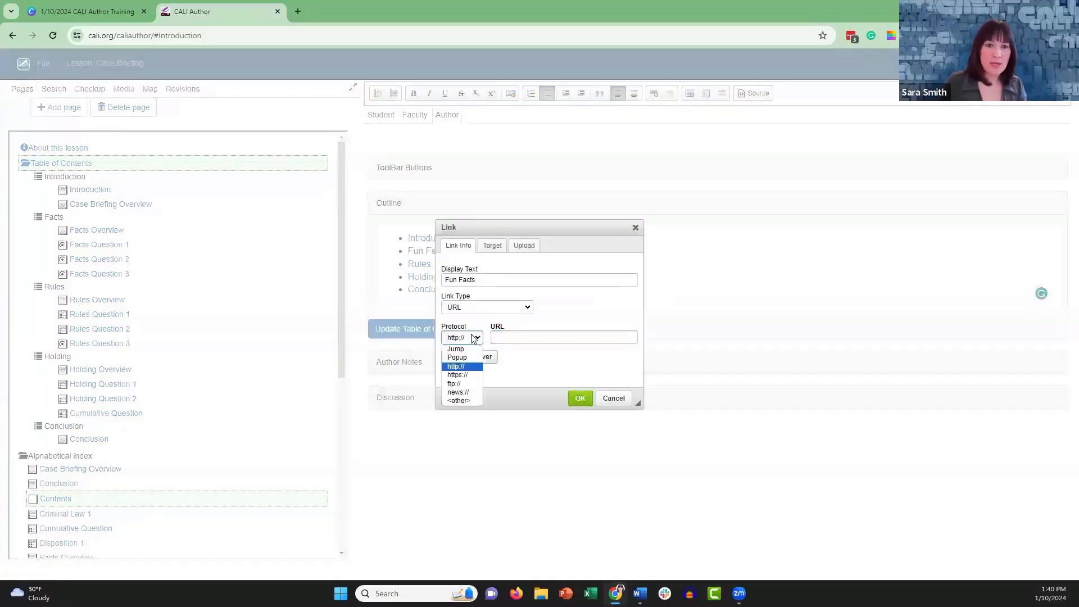
left_click(464, 400)
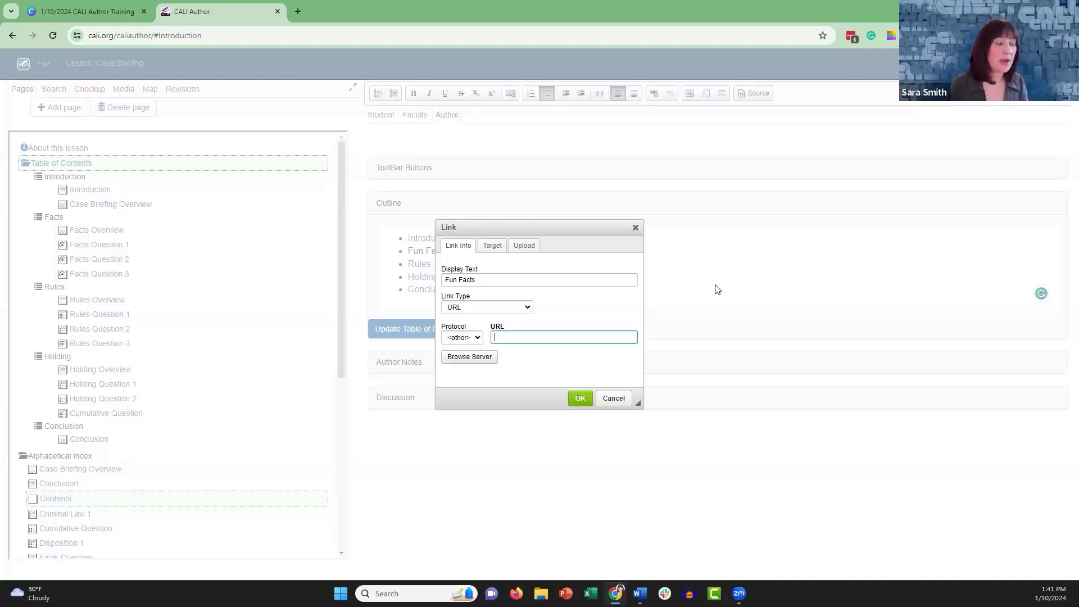
type("Facts Ov")
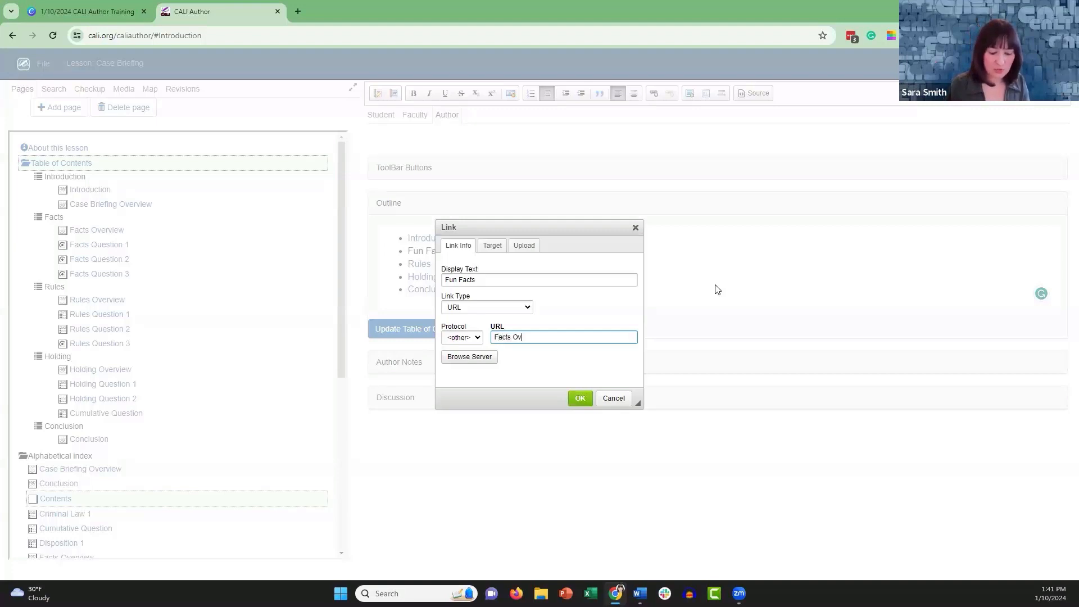
type("erview")
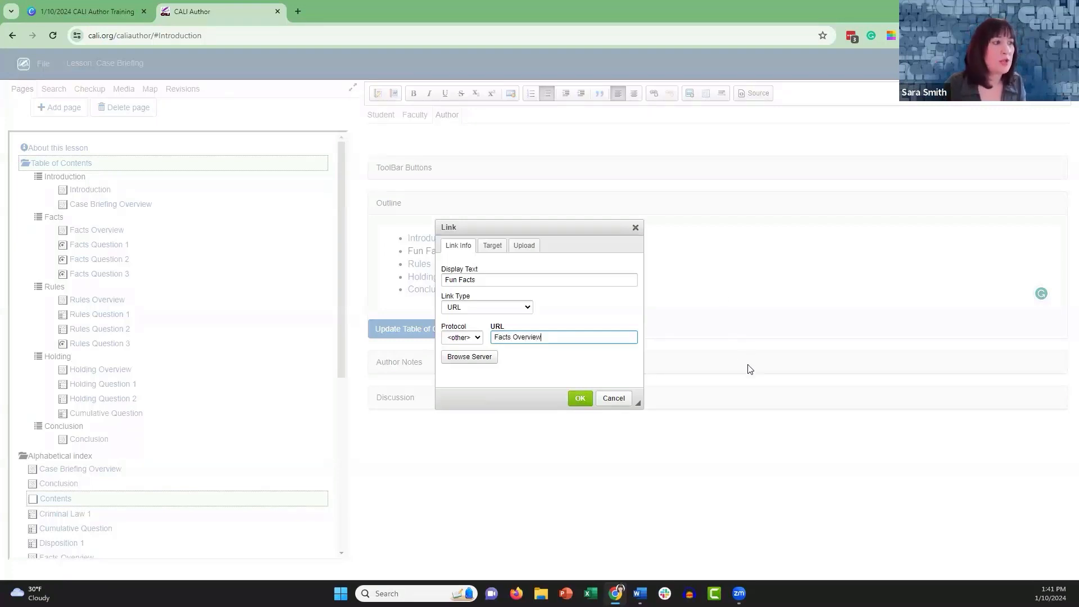
left_click(582, 400)
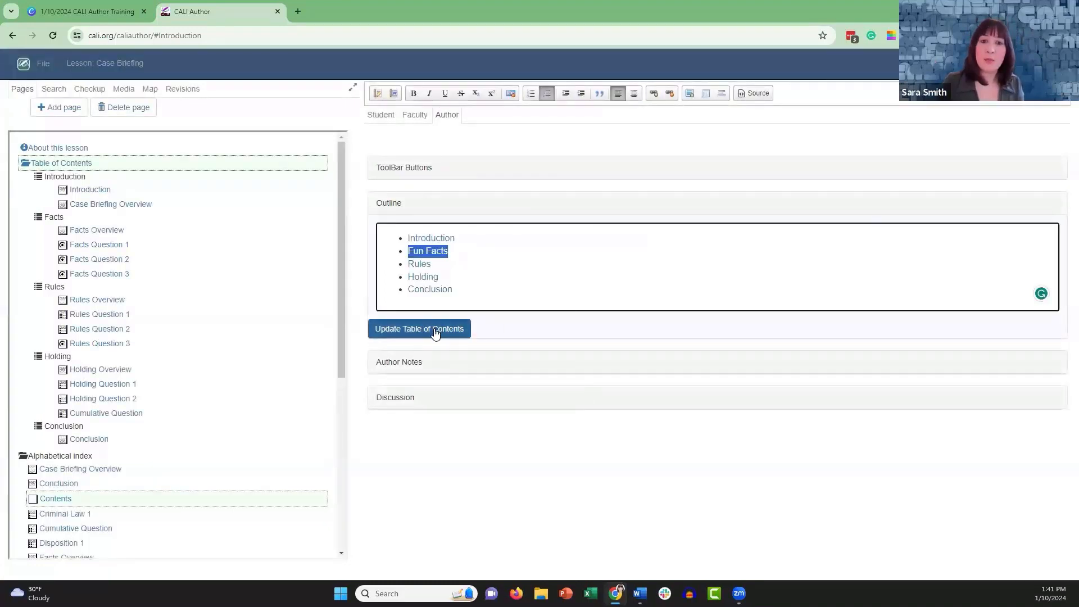
left_click(436, 332)
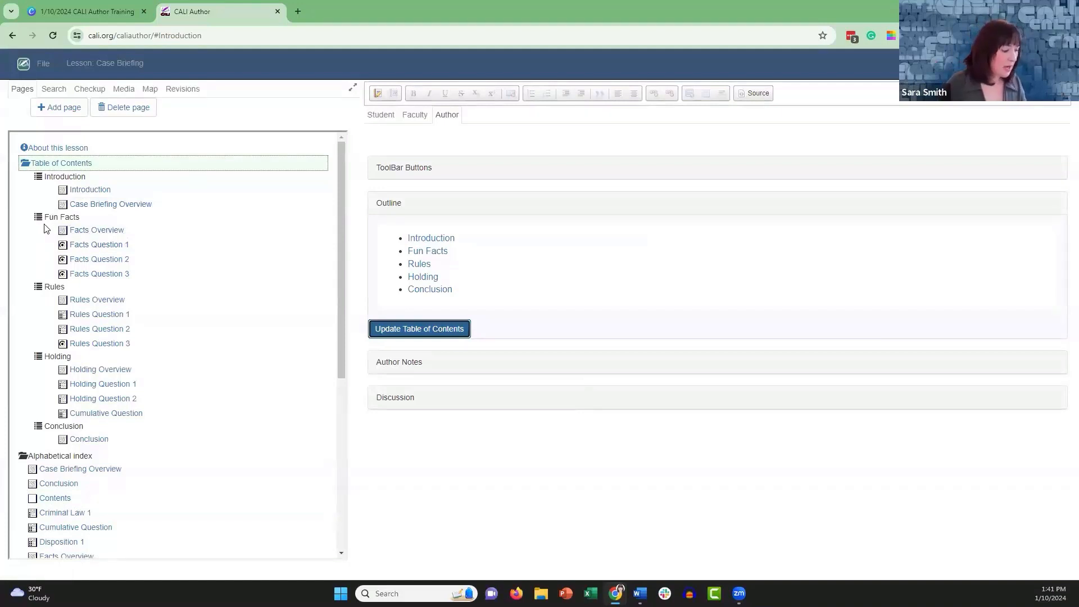
- Add a "New Section 1" entry below Fun Facts in the outline and update the table of contents
left_click(520, 249)
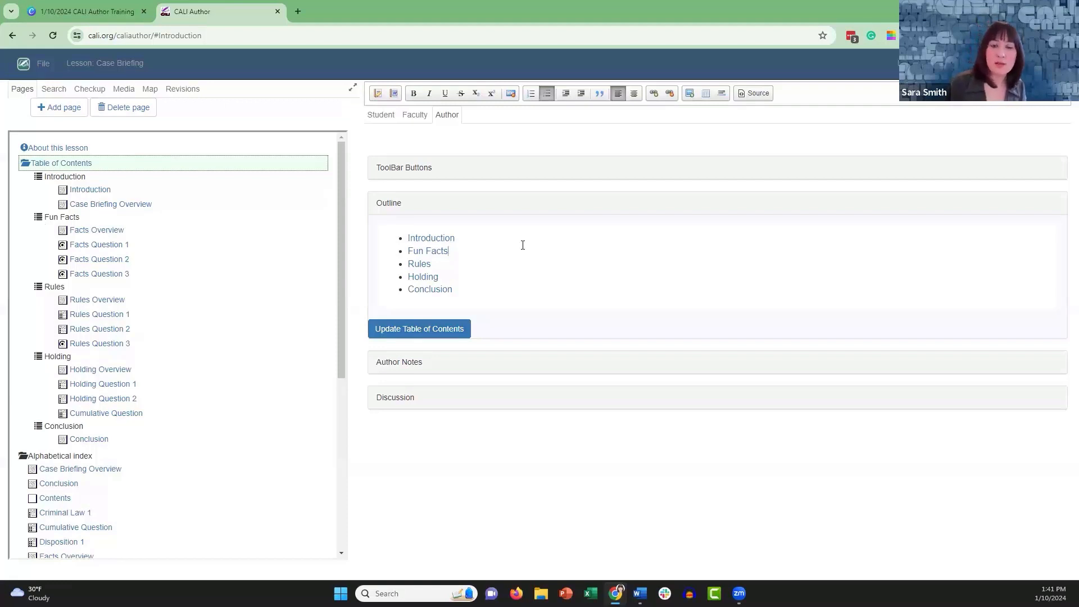
key("Return")
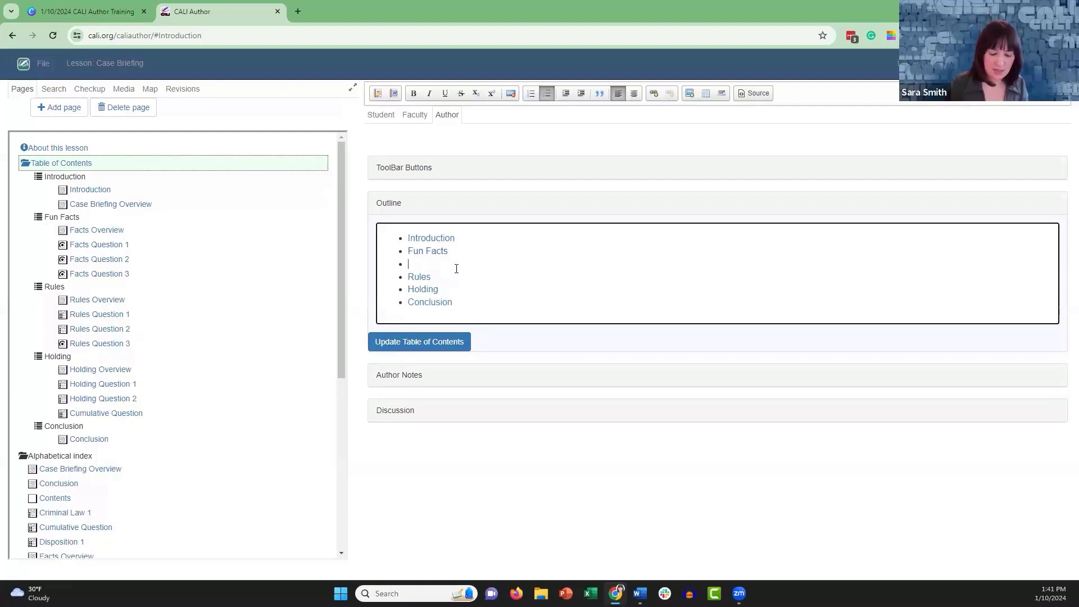
type("New Section 1")
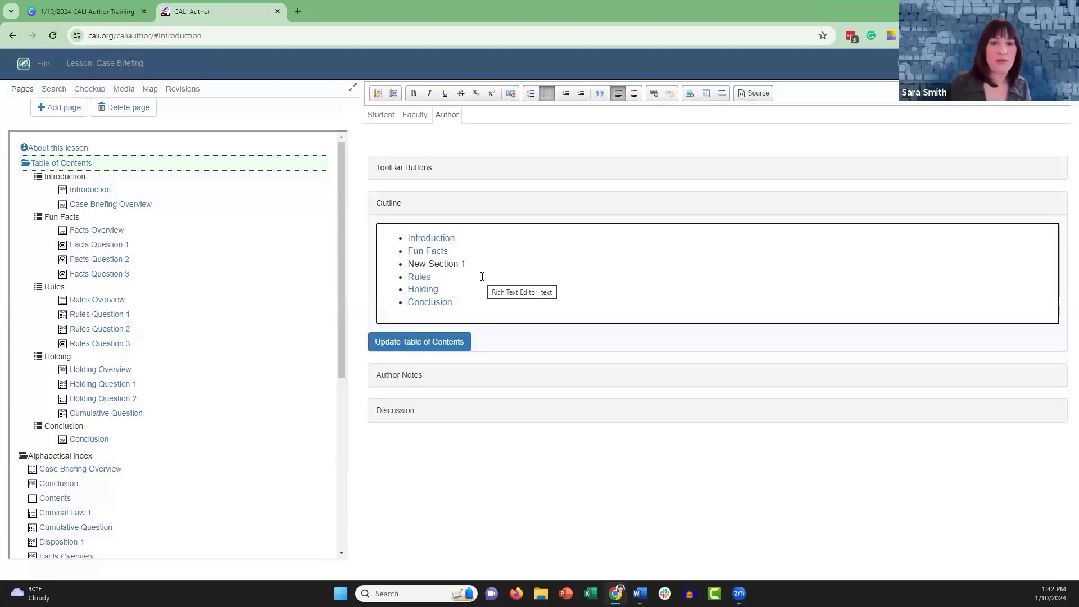
left_click(408, 348)
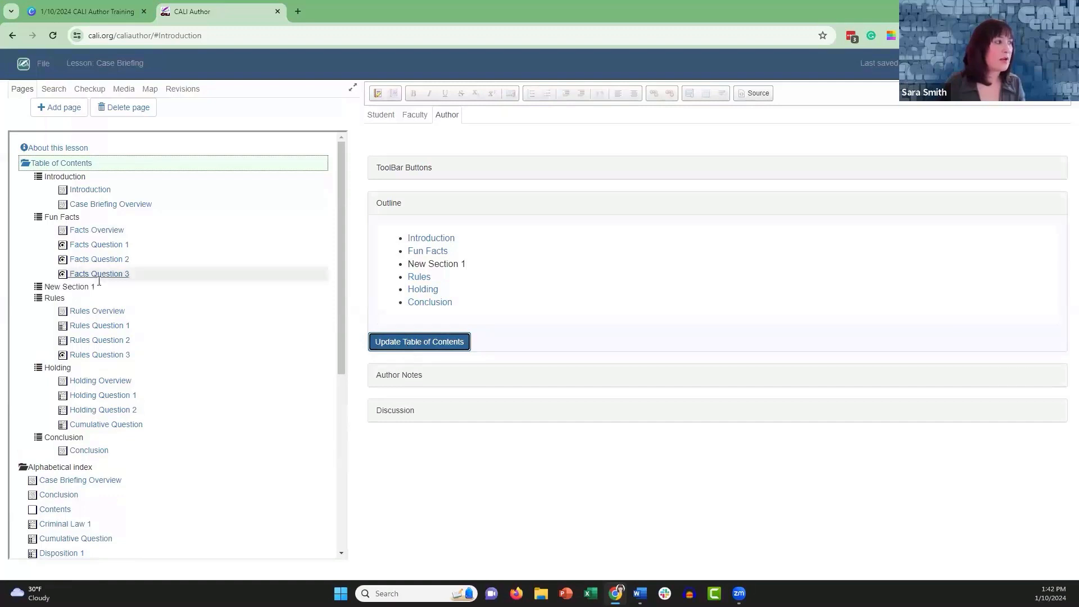
triple_click(63, 291)
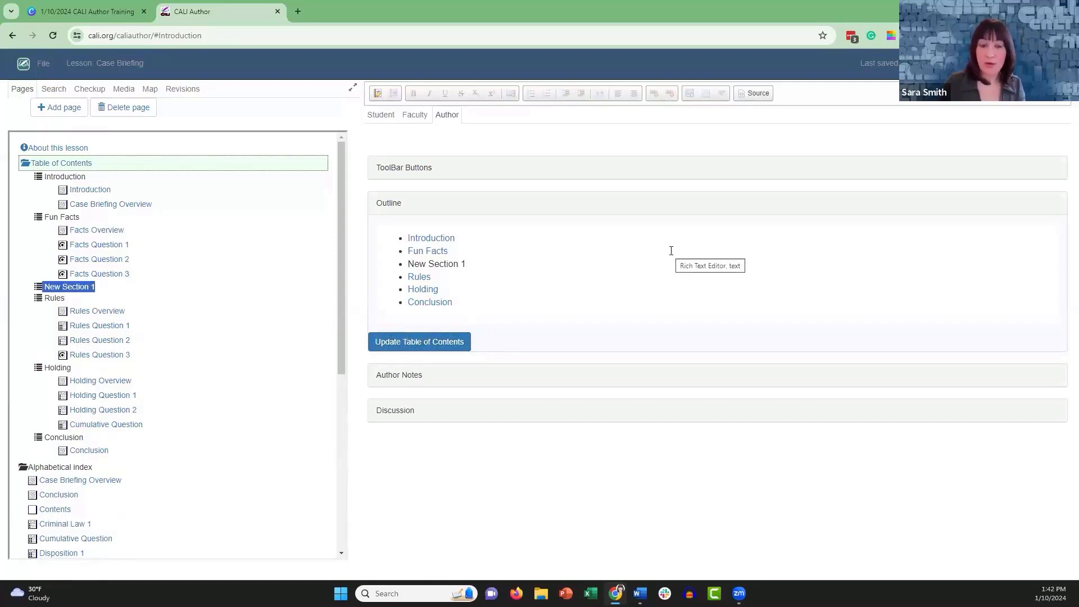
left_click(585, 305)
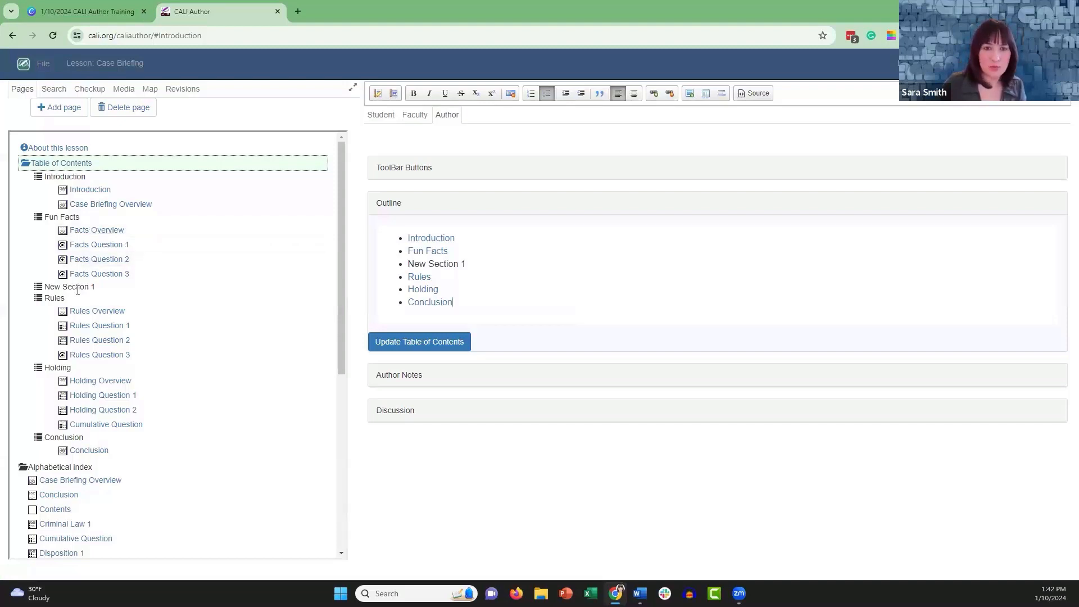
- Link the "New Section 1" entry to Facts Question 2 using the <other> protocol and update the table of contents
left_click_drag(467, 264, 407, 263)
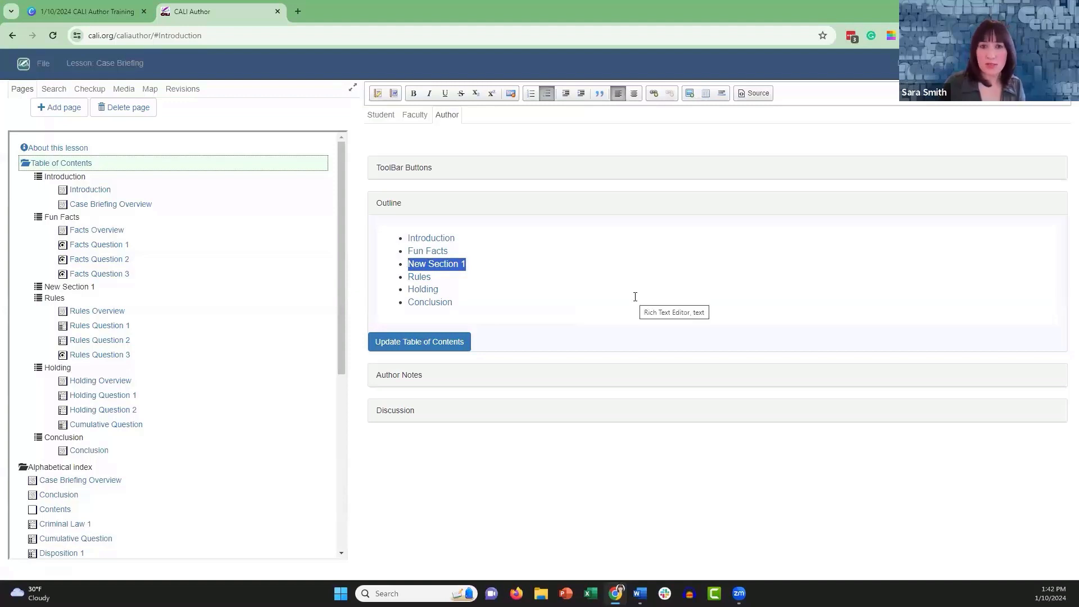
left_click(654, 94)
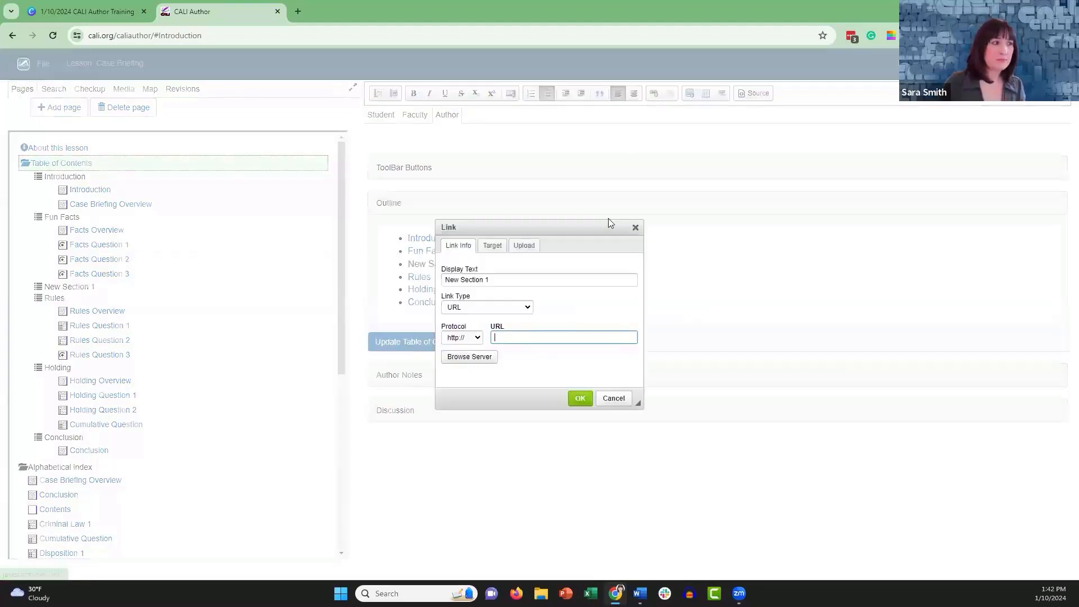
left_click(478, 339)
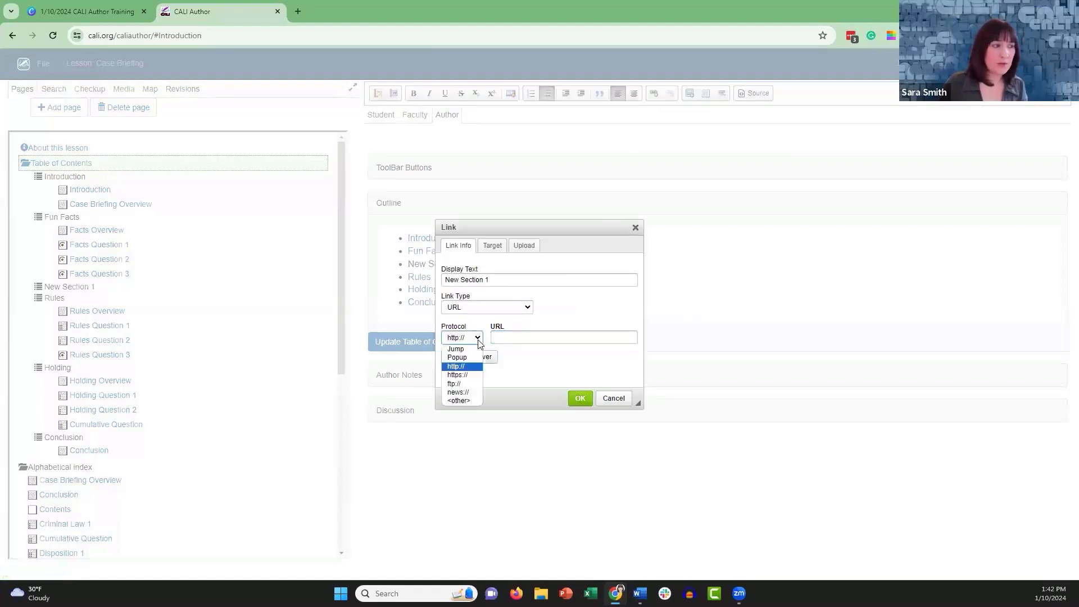
left_click(464, 401)
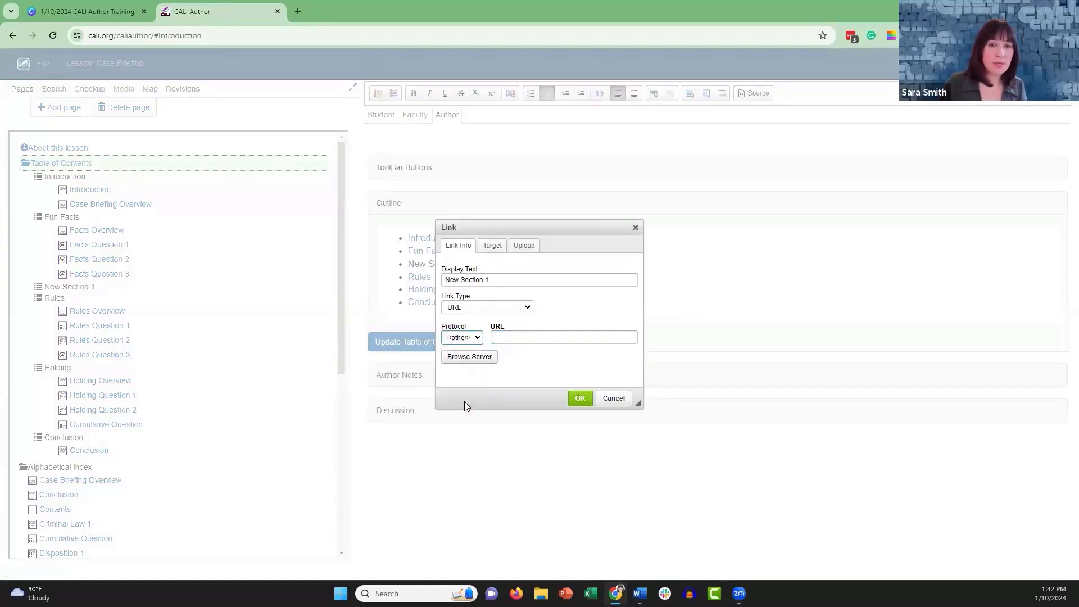
left_click(532, 336)
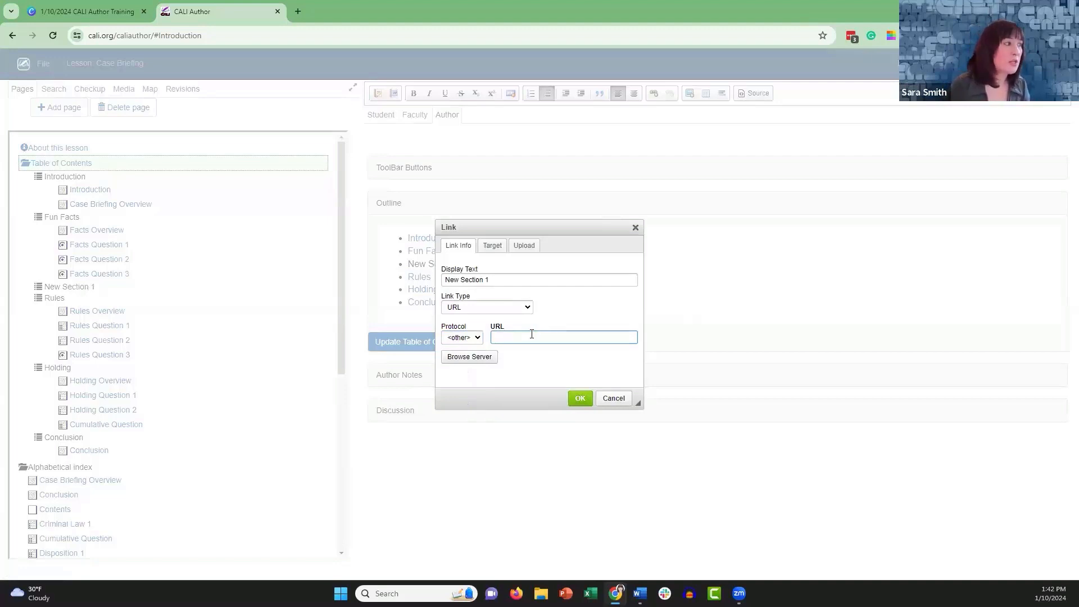
type("Fa")
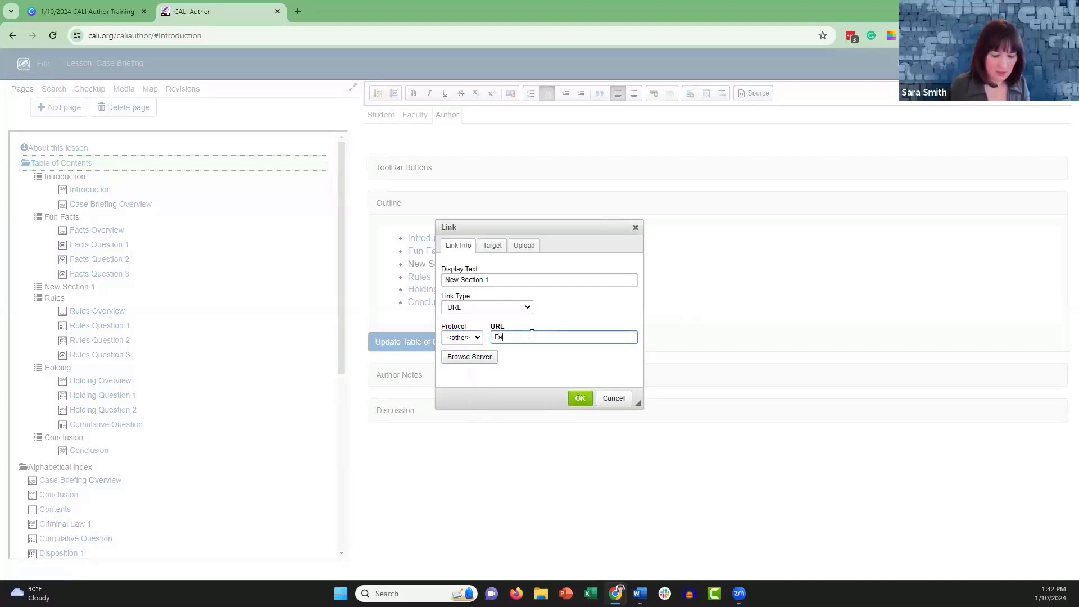
type("cts QUestion 2")
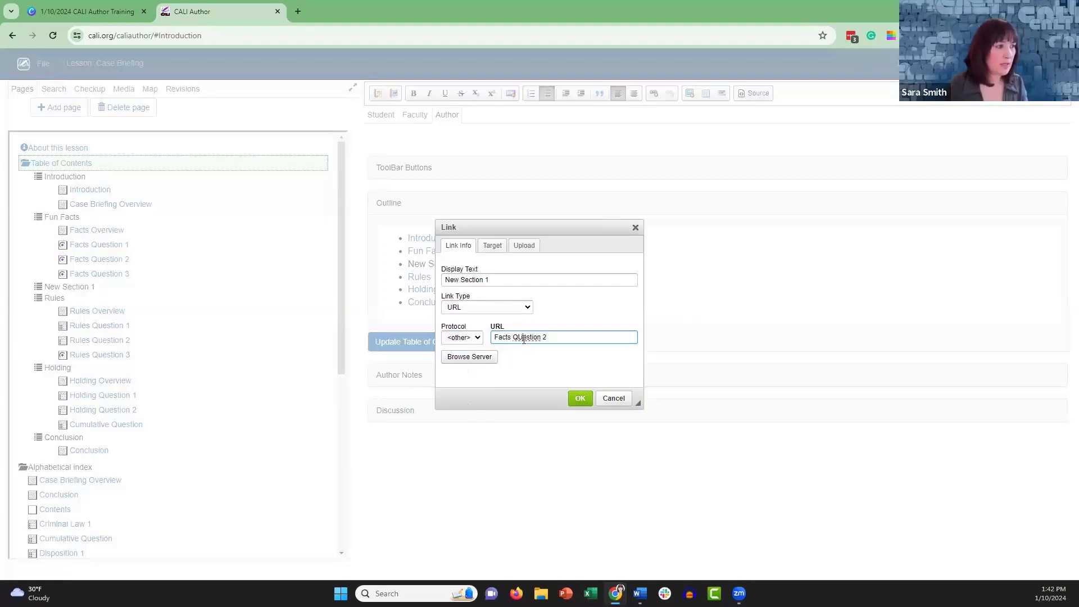
key("BackSpace")
type("u")
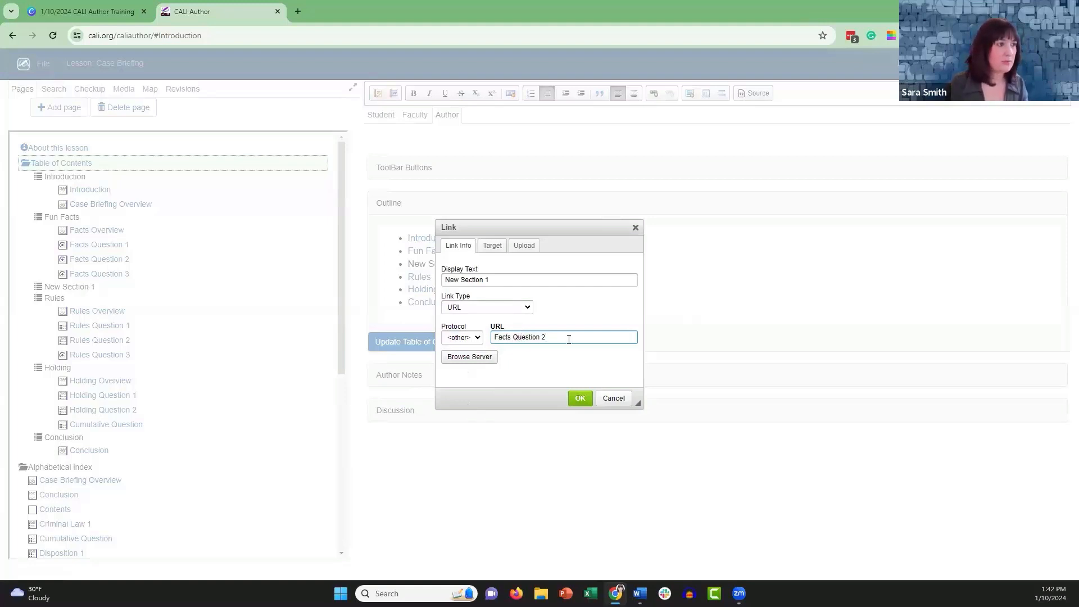
left_click(579, 398)
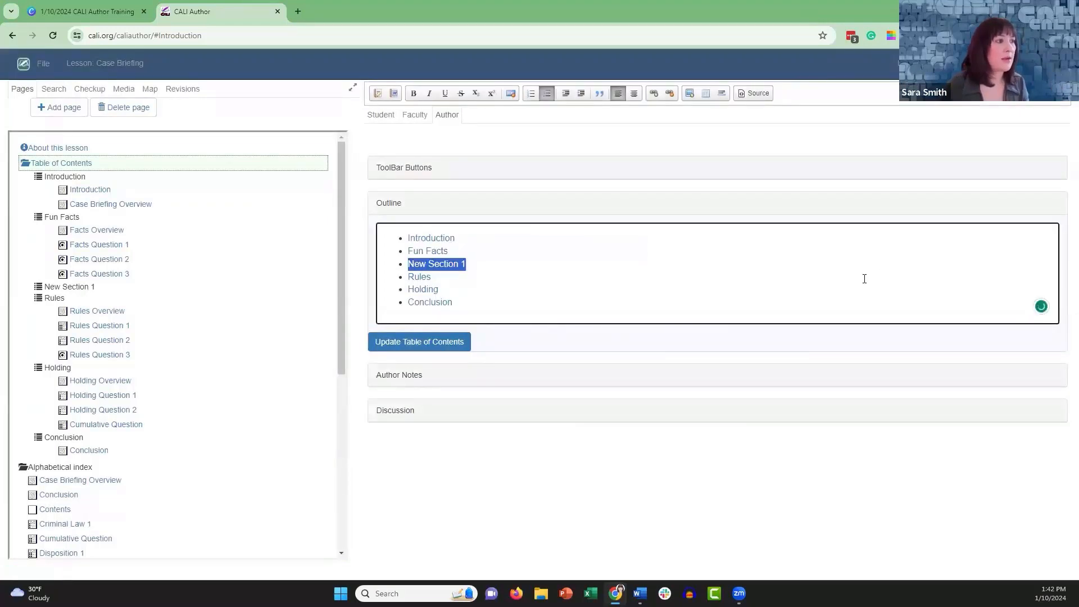
left_click(419, 346)
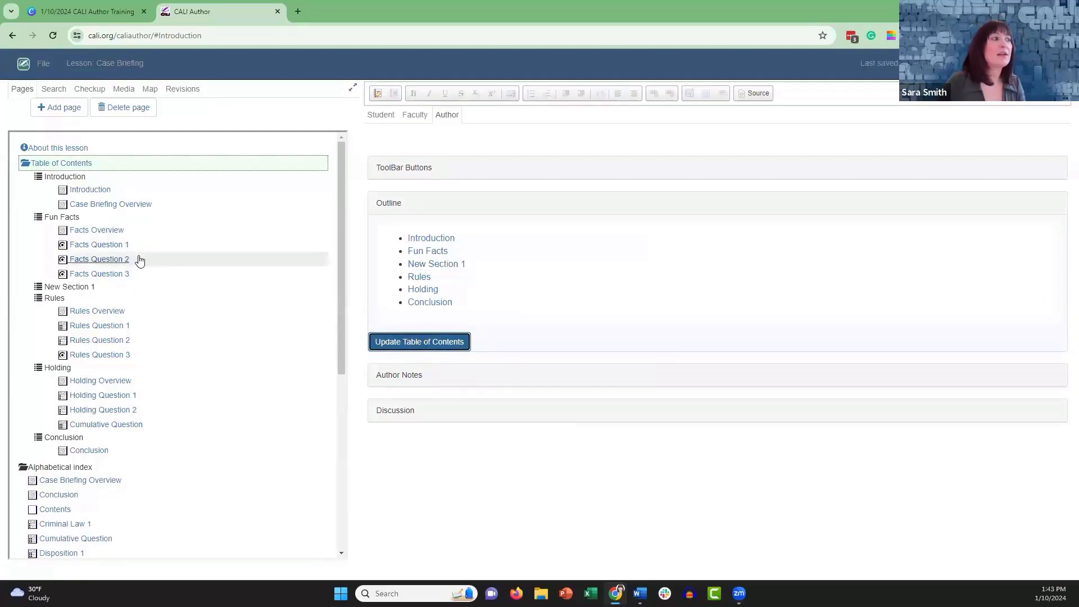
- Set the next page of Facts Question 1 to Contents so it returns to the table of contents
left_click(105, 247)
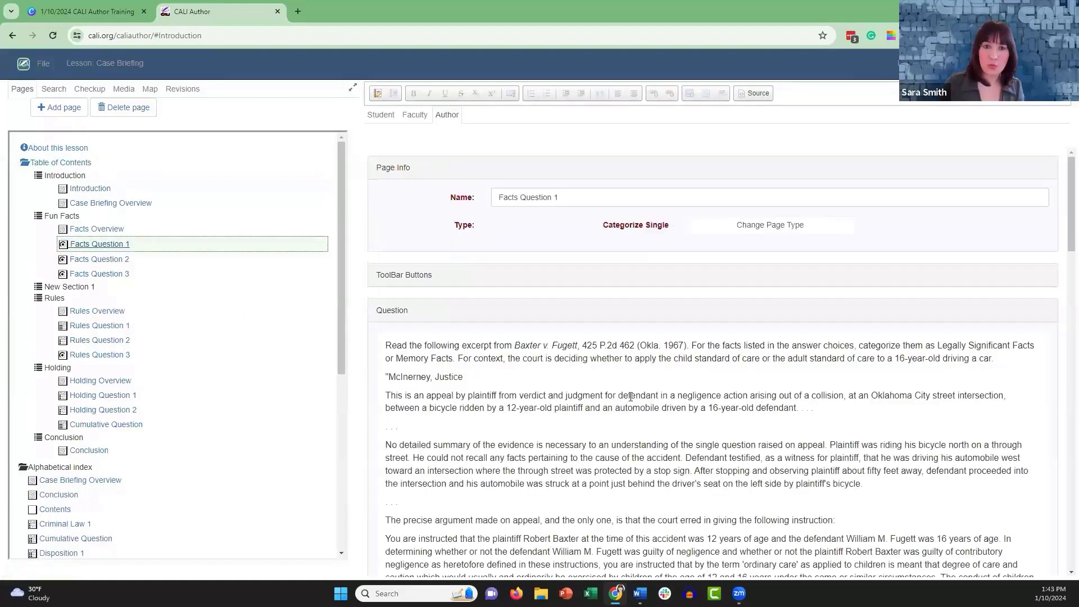
scroll(631, 397, "down", 15)
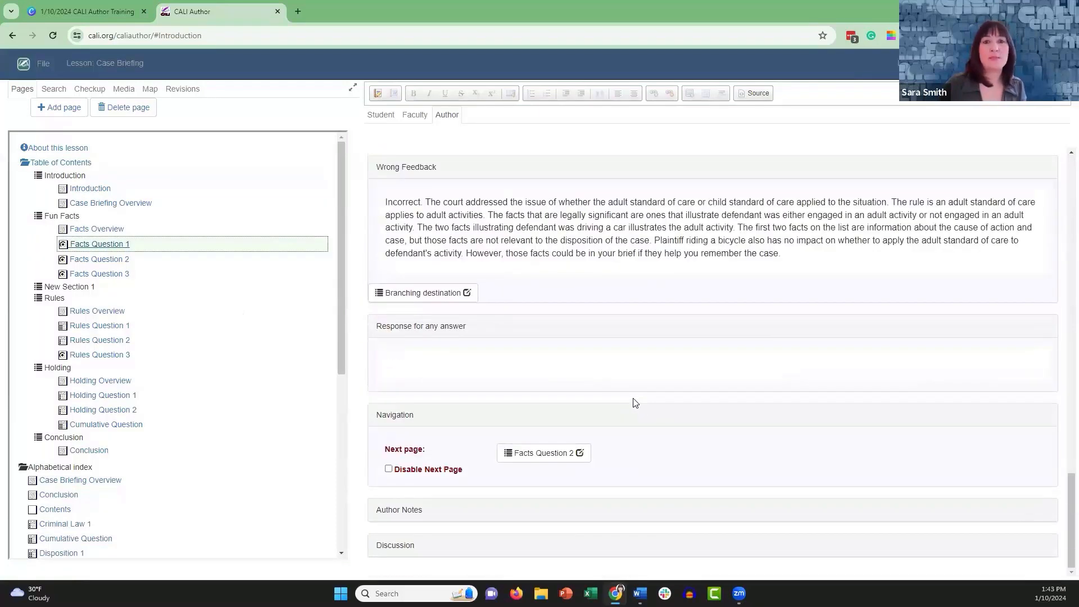
left_click(539, 456)
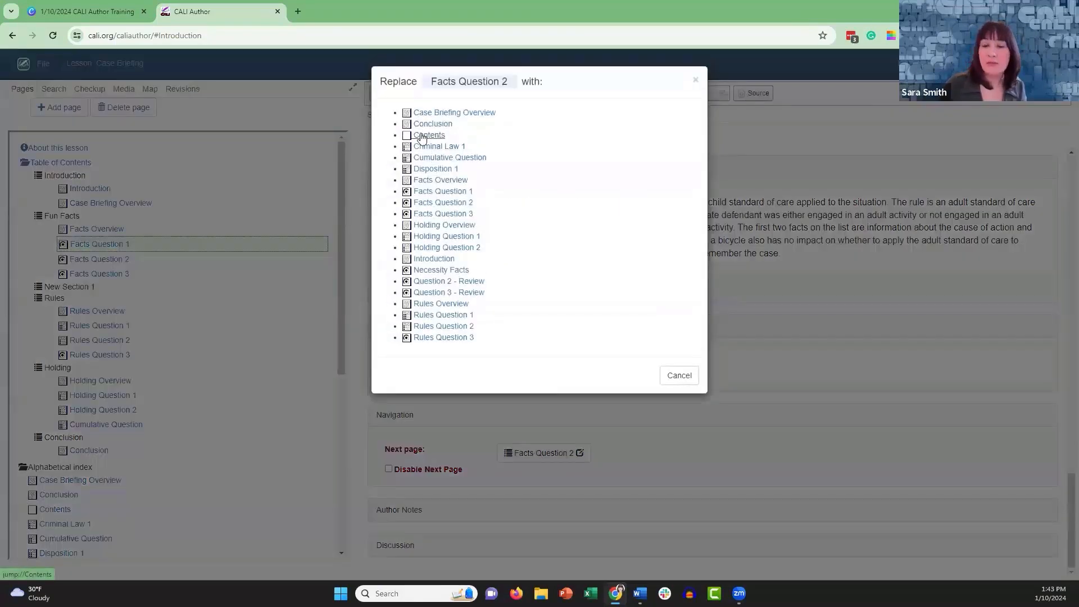
left_click(421, 137)
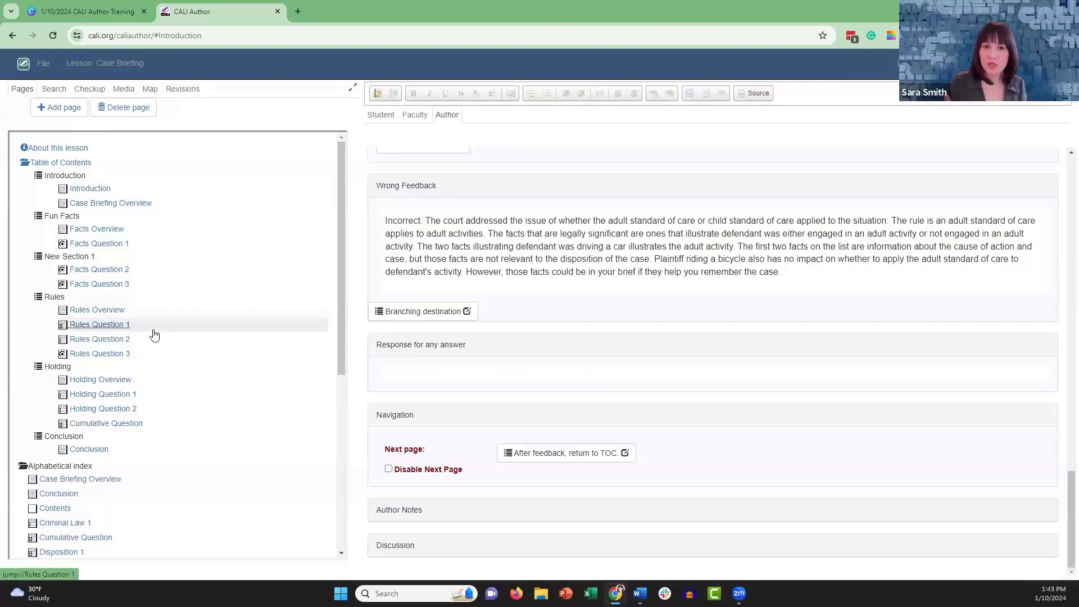
- Add a "New Section 2" entry below Rules in the table of contents outline
left_click(80, 163)
left_click(461, 276)
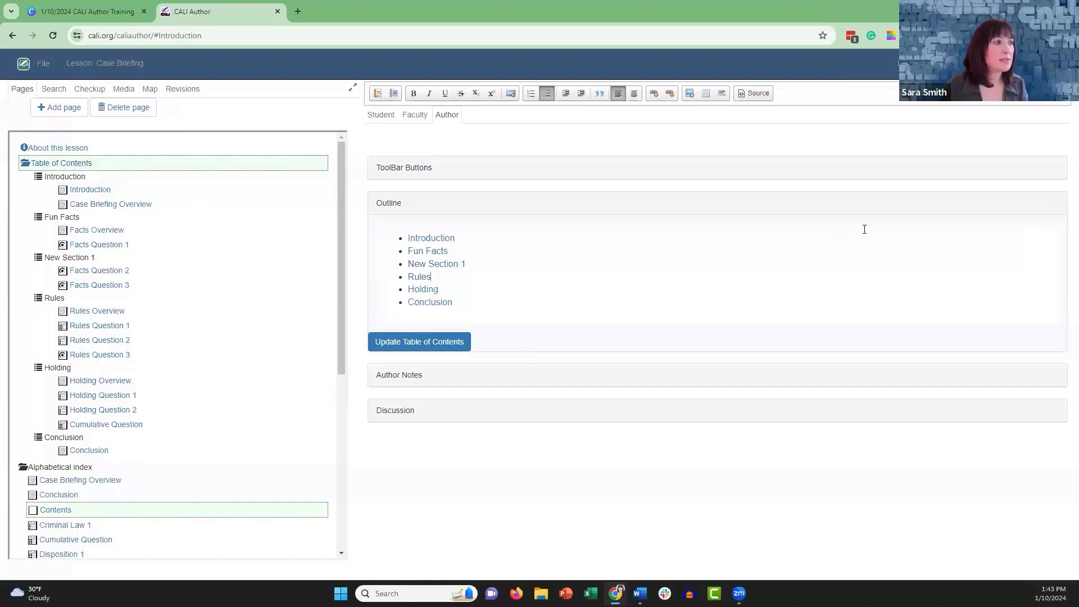
key("Return")
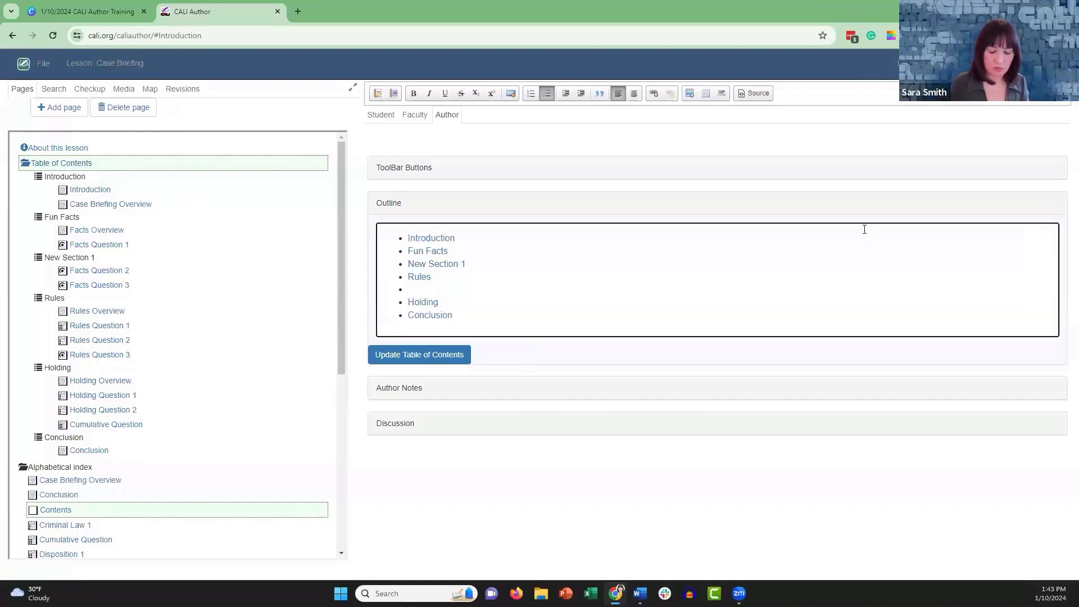
type("News Section 2")
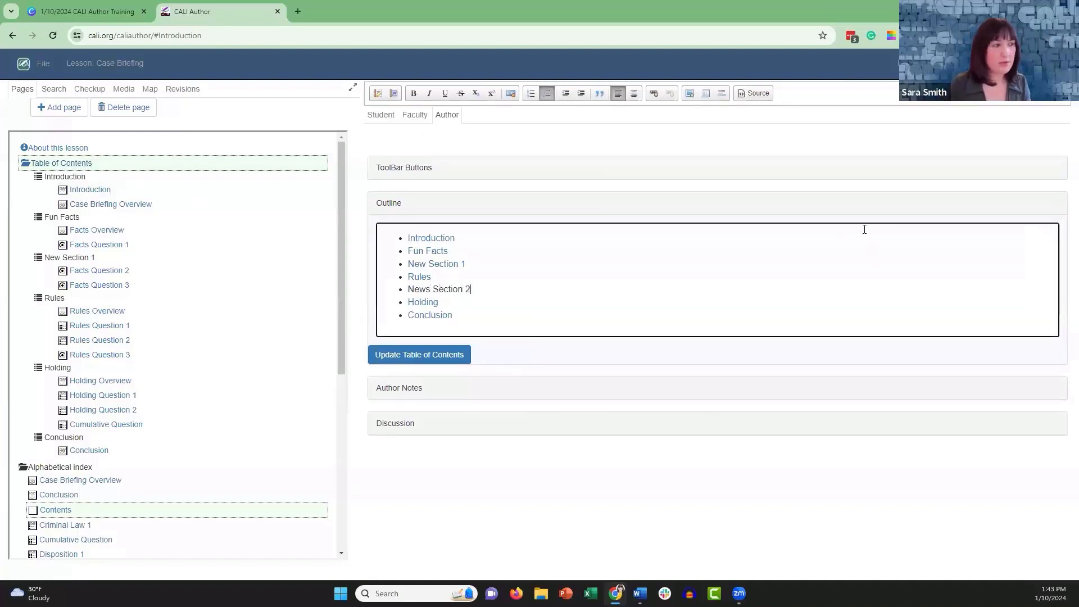
left_click(431, 289)
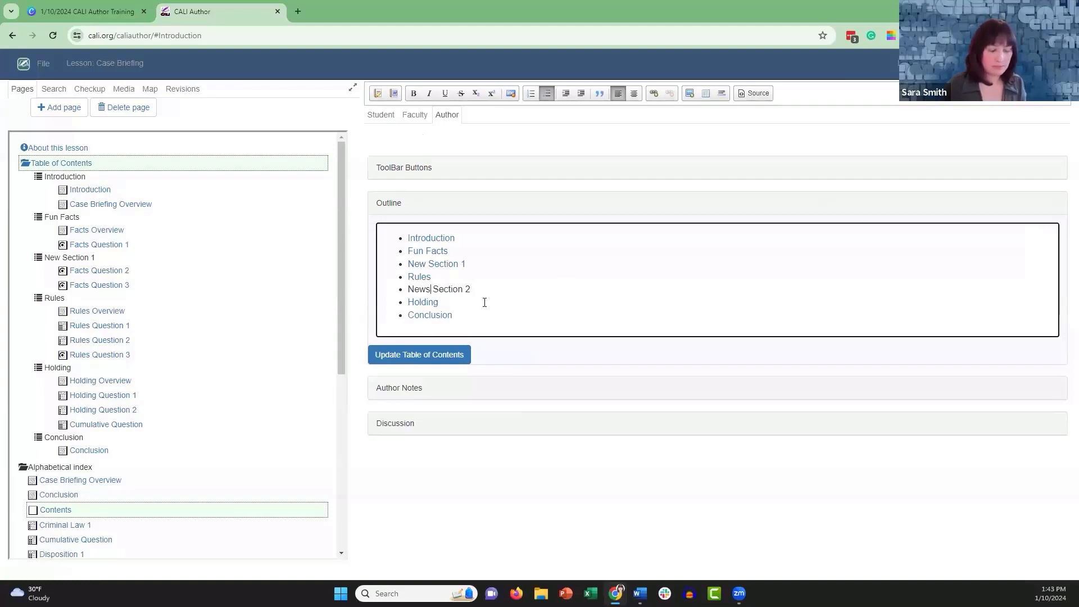
key("BackSpace")
left_click(637, 299)
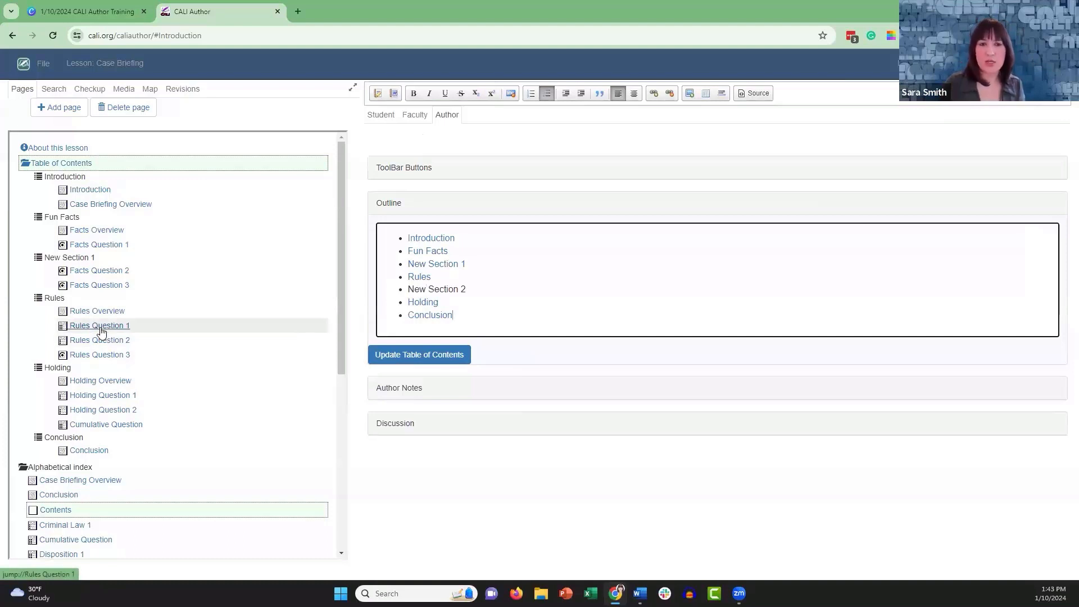
- Link the "New Section 2" entry to Rules Question 1 using the <other> protocol and update the table of contents
left_click(573, 290)
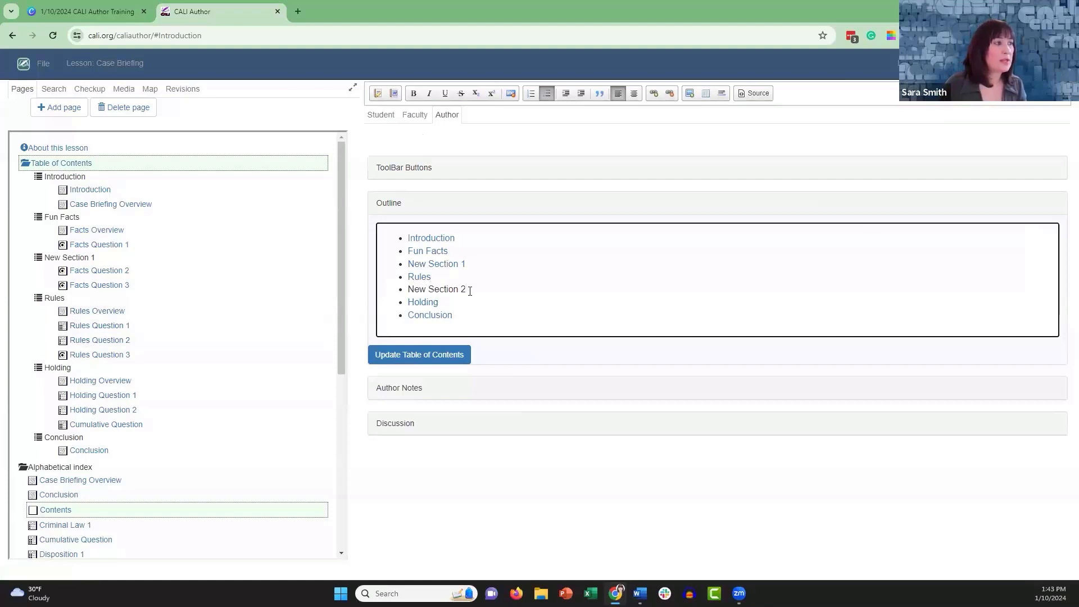
left_click_drag(470, 290, 407, 289)
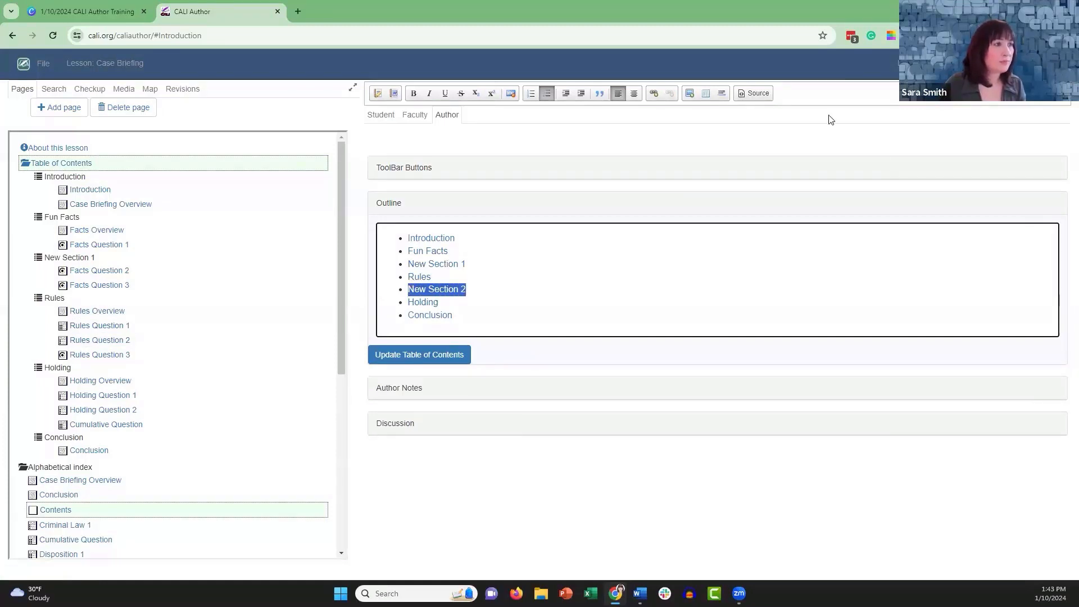
left_click(655, 94)
left_click(478, 338)
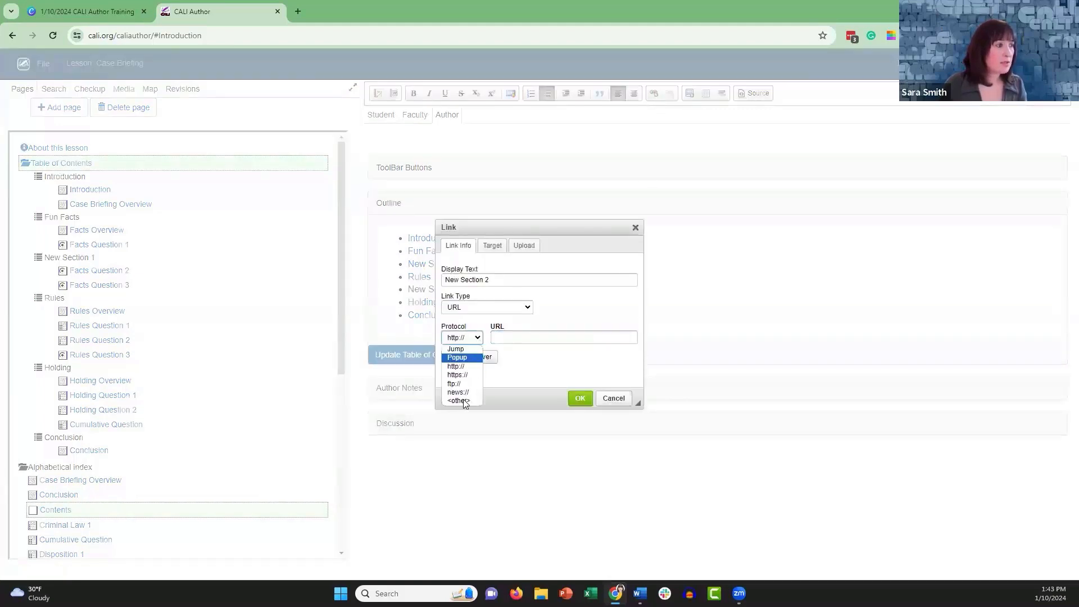
left_click(463, 400)
left_click(596, 338)
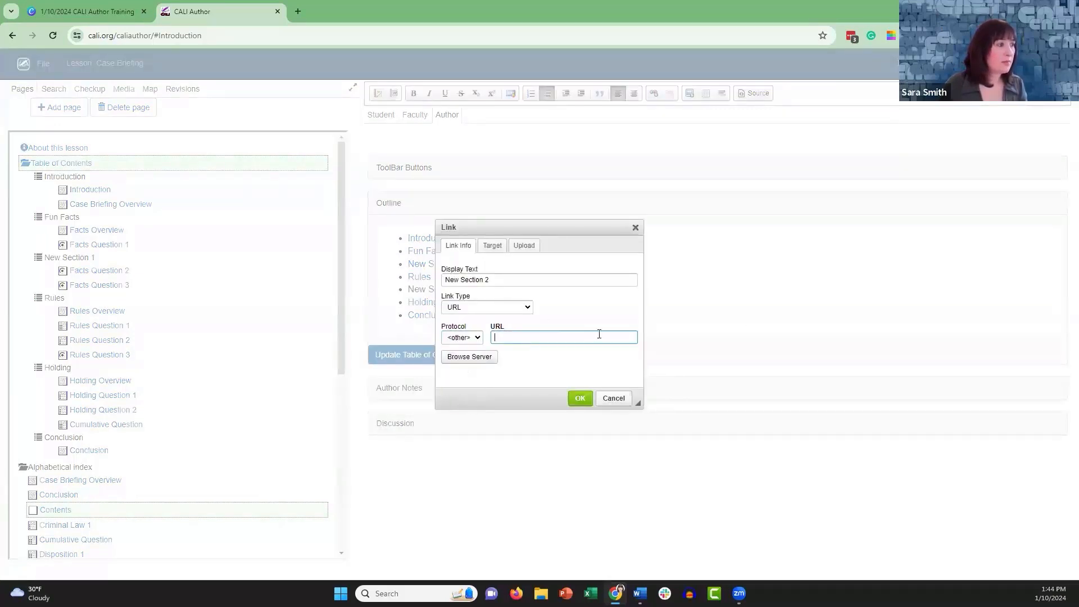
type("Rule")
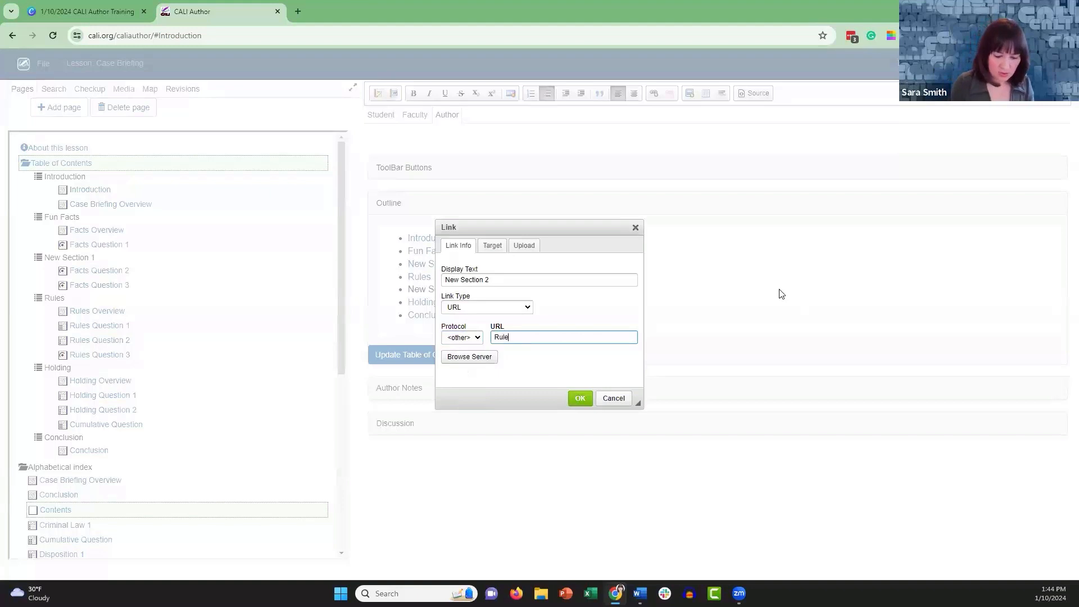
type("s Question 3")
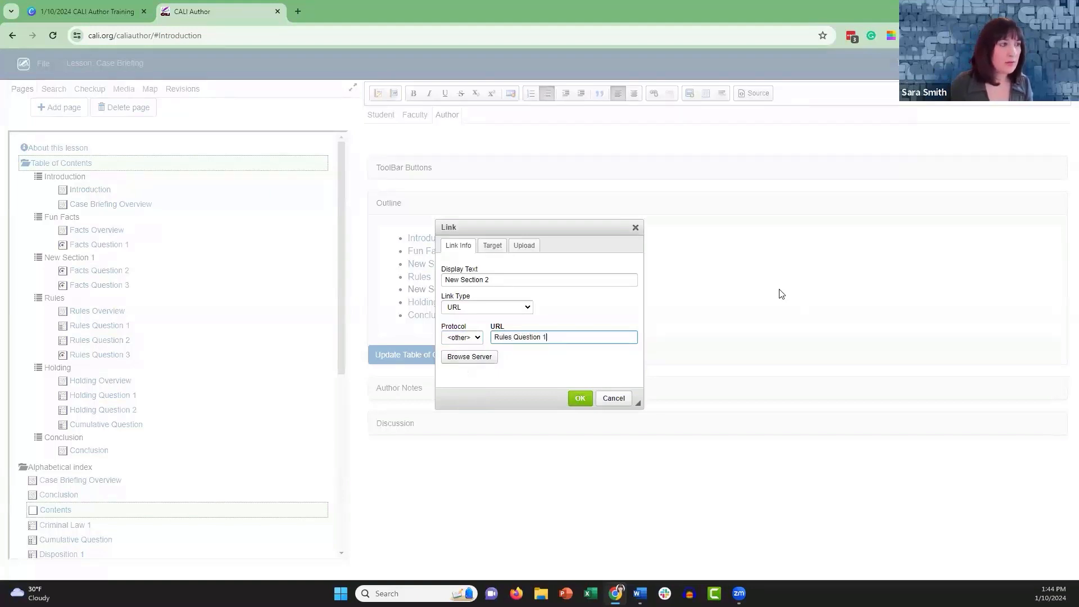
left_click(580, 398)
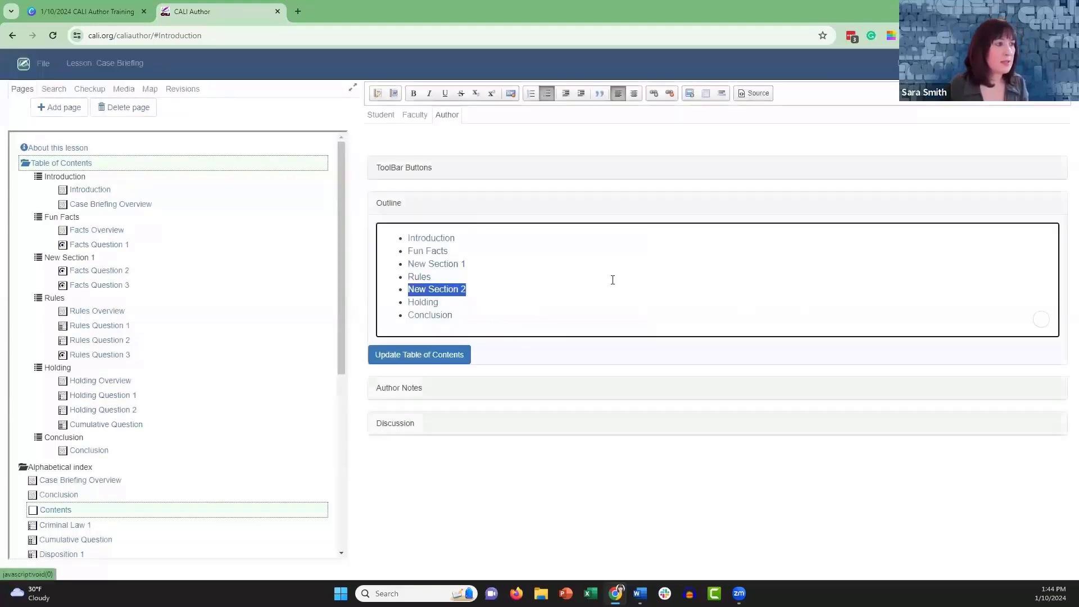
left_click(394, 354)
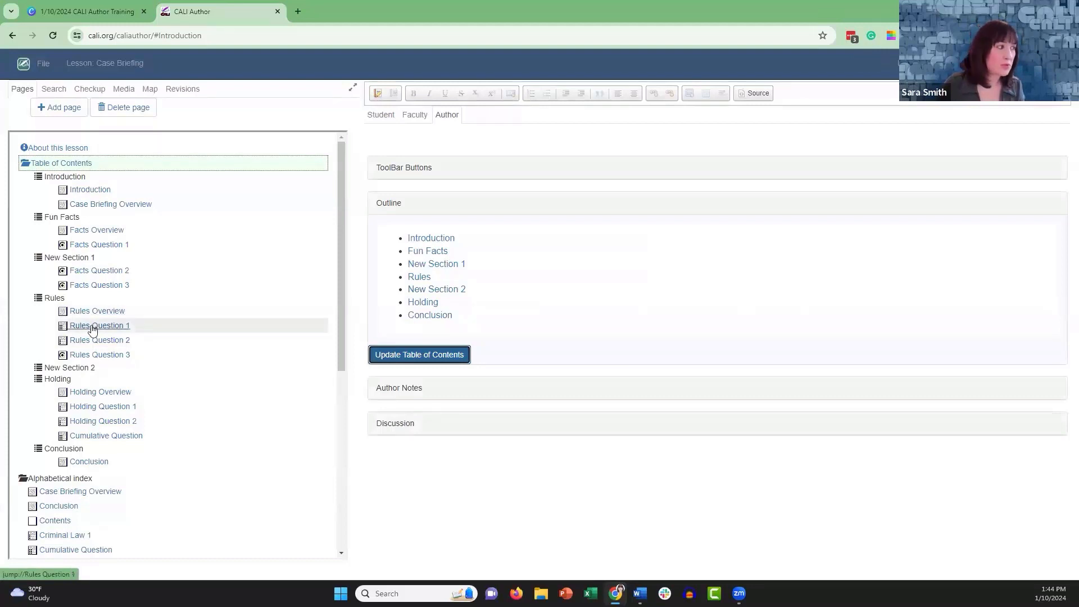
- Set the next page of Rules Overview to Rules Question 2
left_click(98, 310)
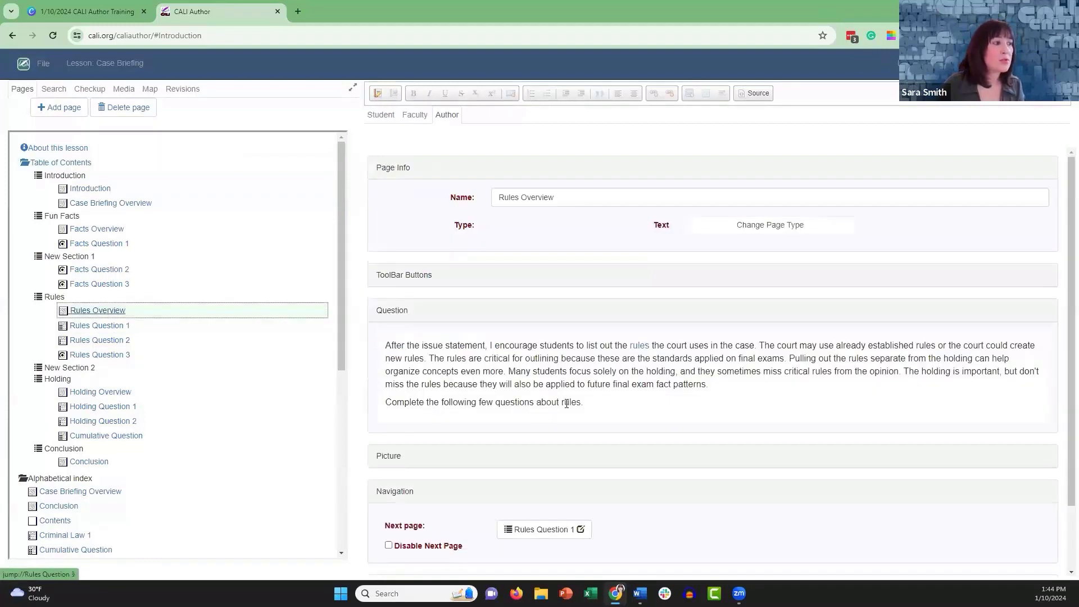
scroll(566, 403, "down", 1)
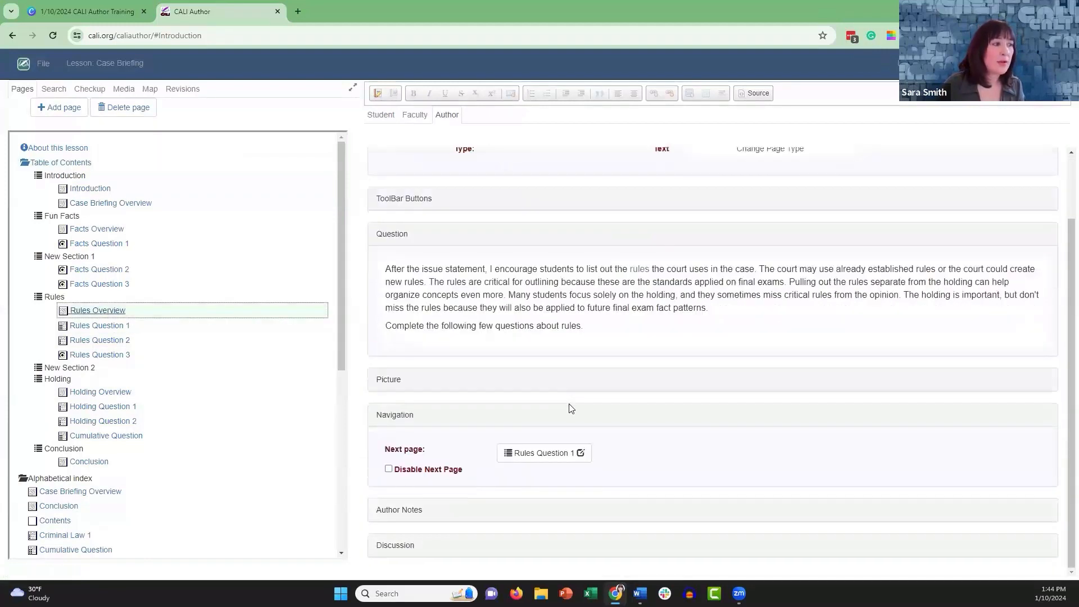
left_click(568, 456)
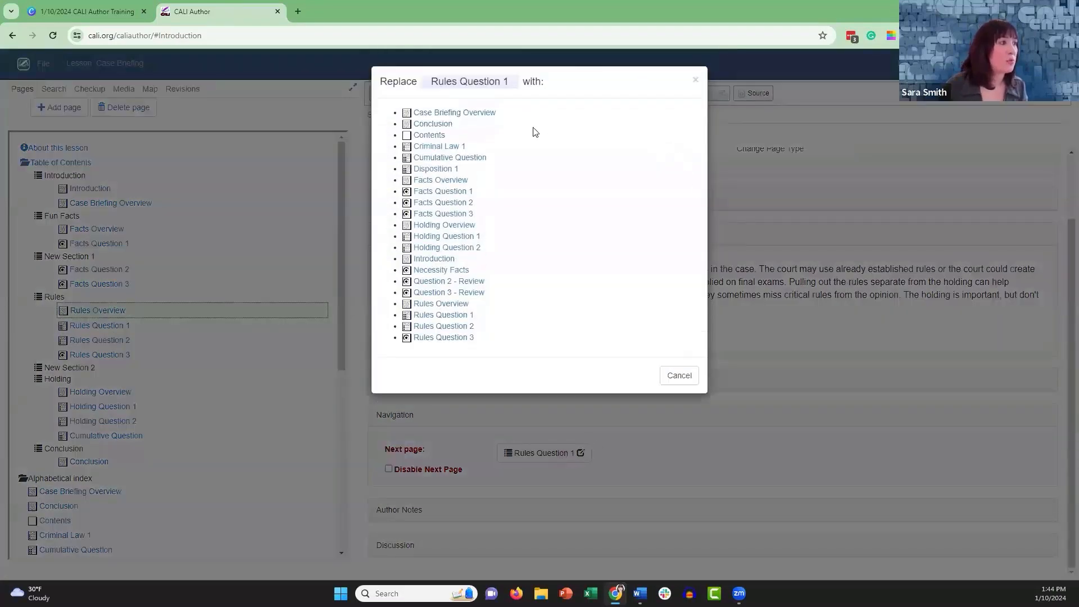
left_click(455, 326)
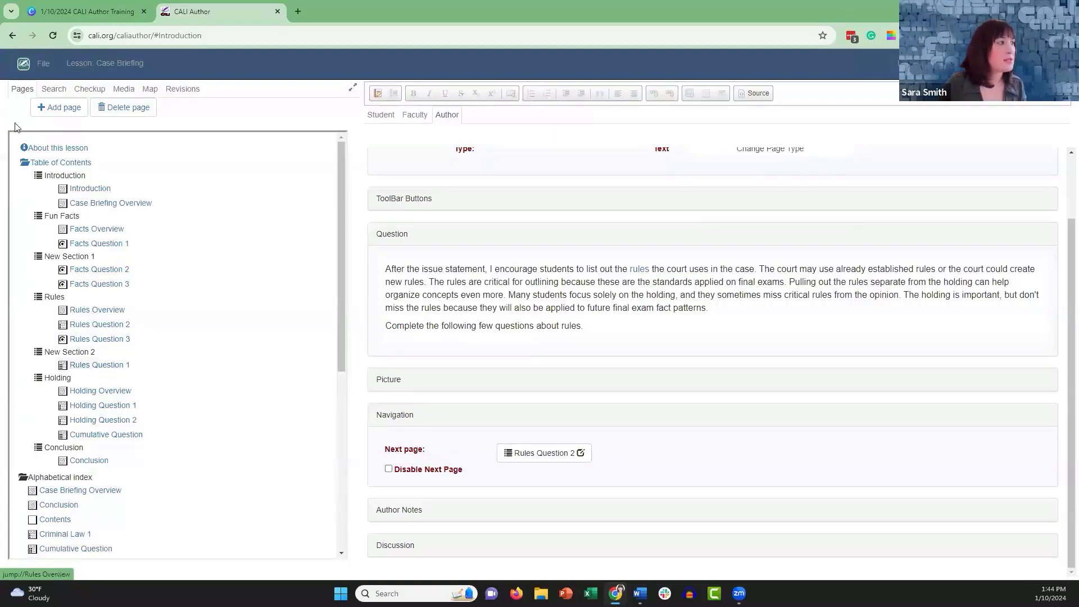
- Move the "New Section 2" entry directly below "New Section 1" in the outline and update the table of contents
left_click(88, 165)
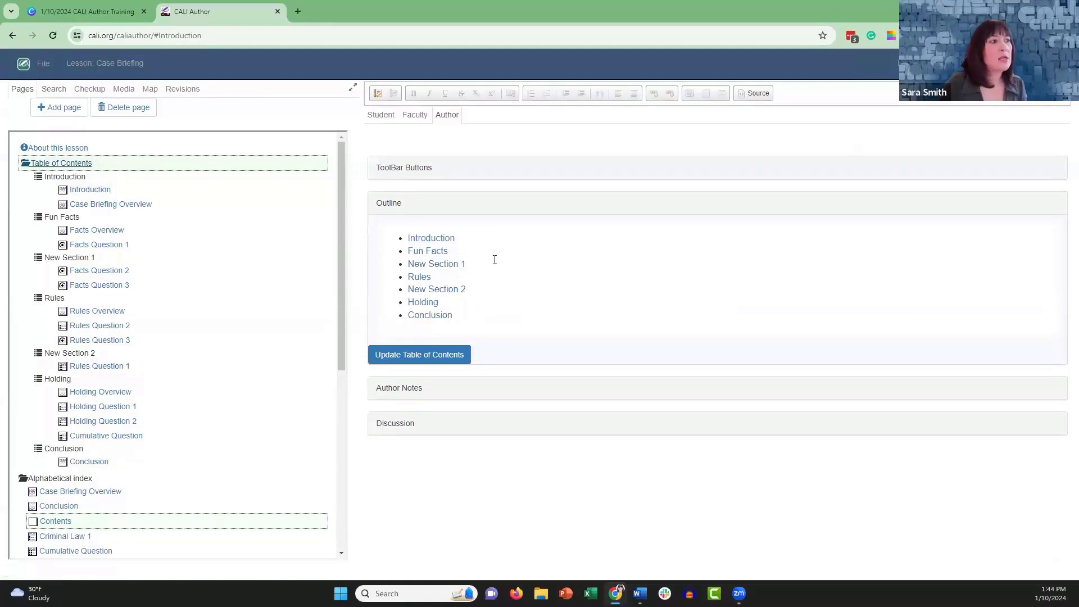
triple_click(481, 290)
key("ctrl+c")
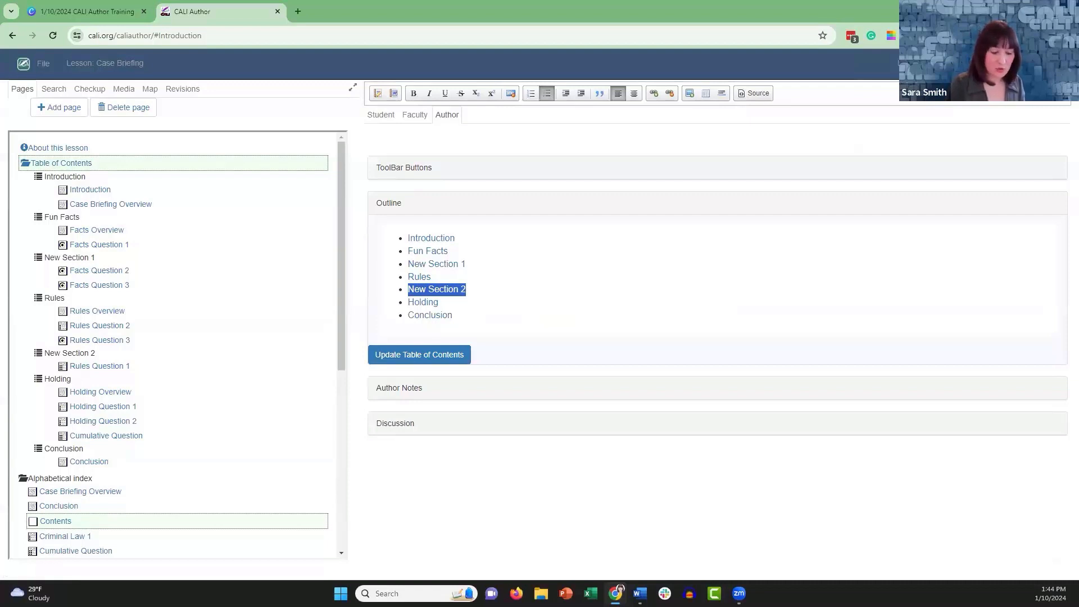
key("Delete")
key("Delete")
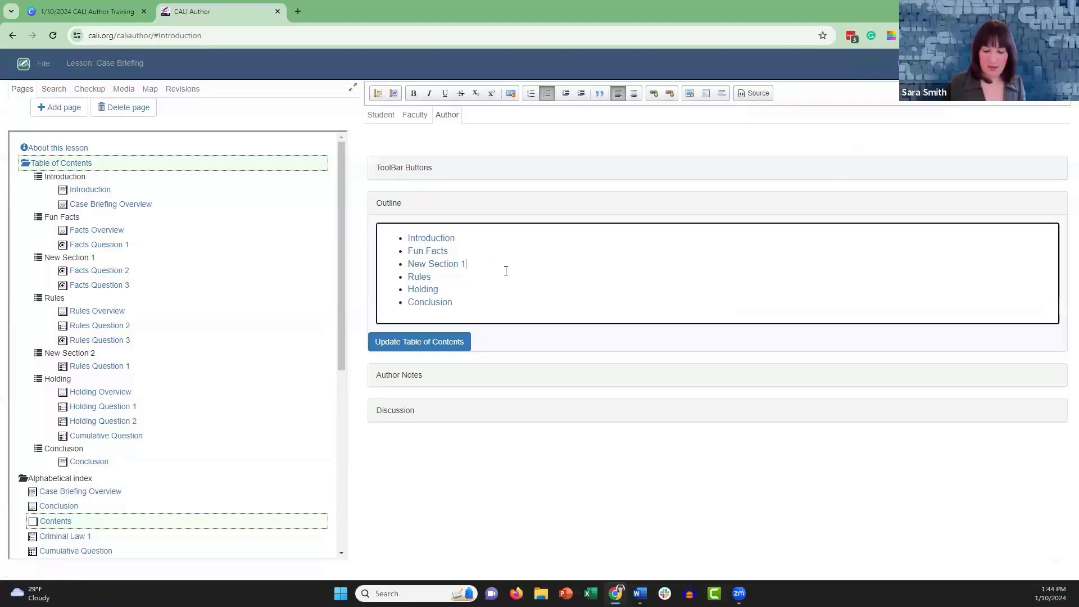
key("Return")
key("ctrl+v")
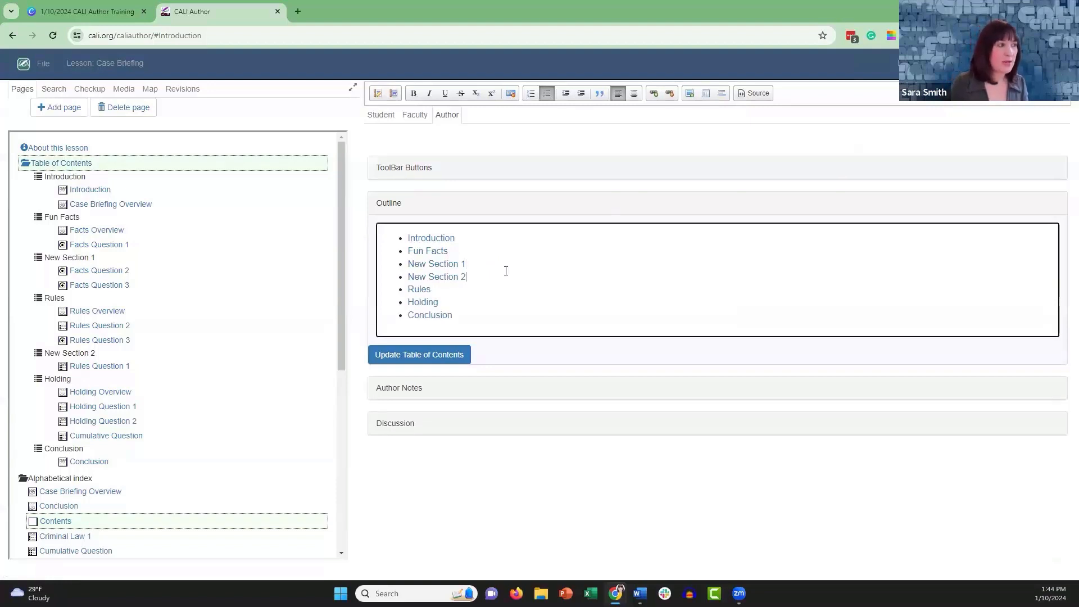
left_click(422, 362)
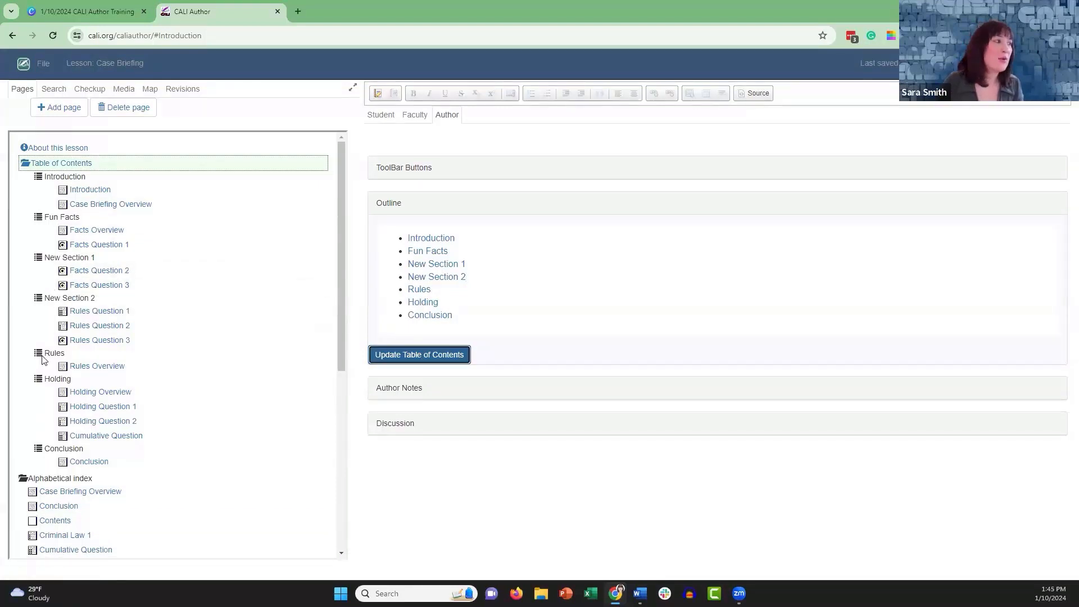
- Delete the "New Section 2" entry from the outline and update the table of contents
left_click(554, 304)
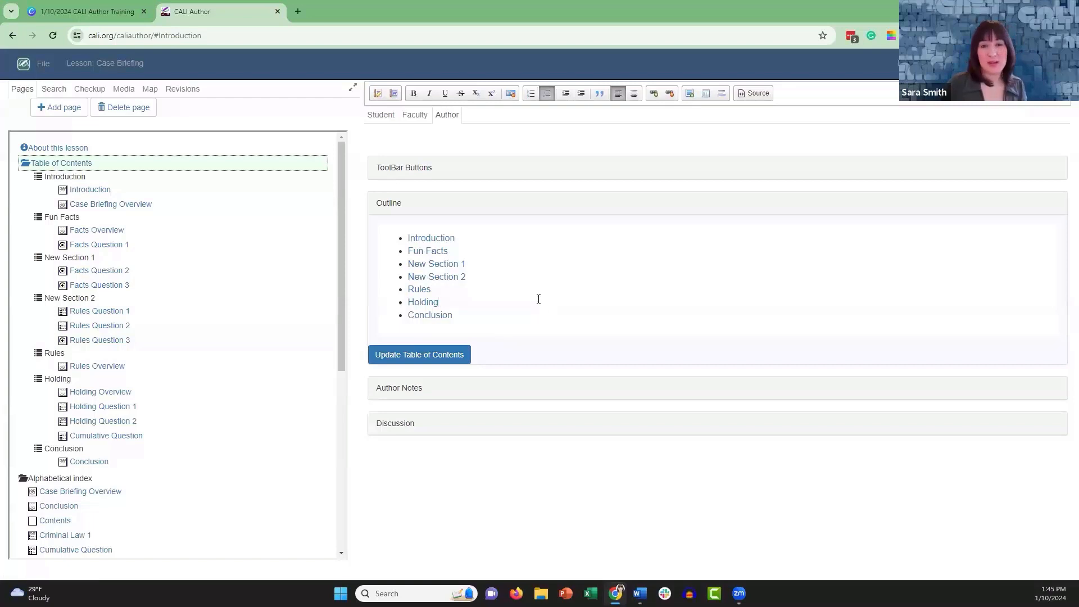
triple_click(481, 280)
key("Delete")
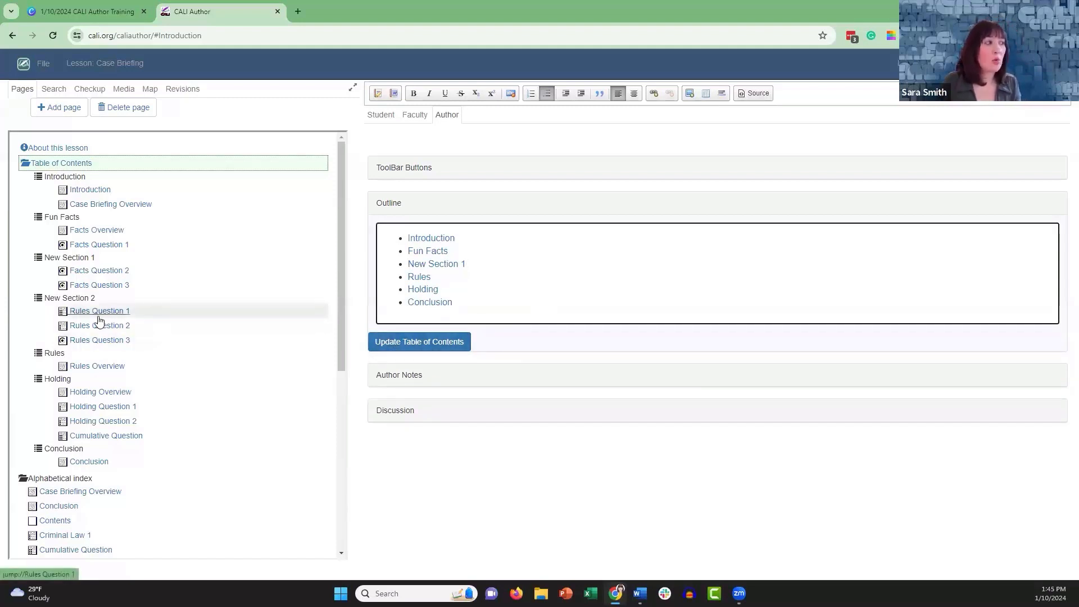
left_click(399, 344)
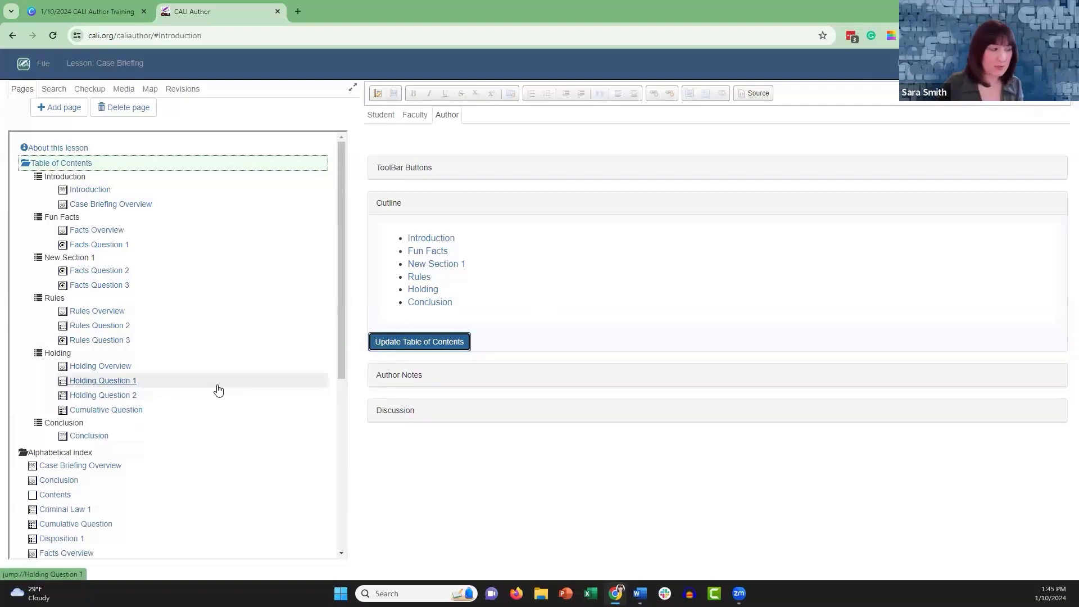
- Compare the pages under the table of contents with the alphabetical index, checking for Rules Question 1 and other unlinked pages
scroll(218, 390, "down", 5)
scroll(217, 390, "up", 1)
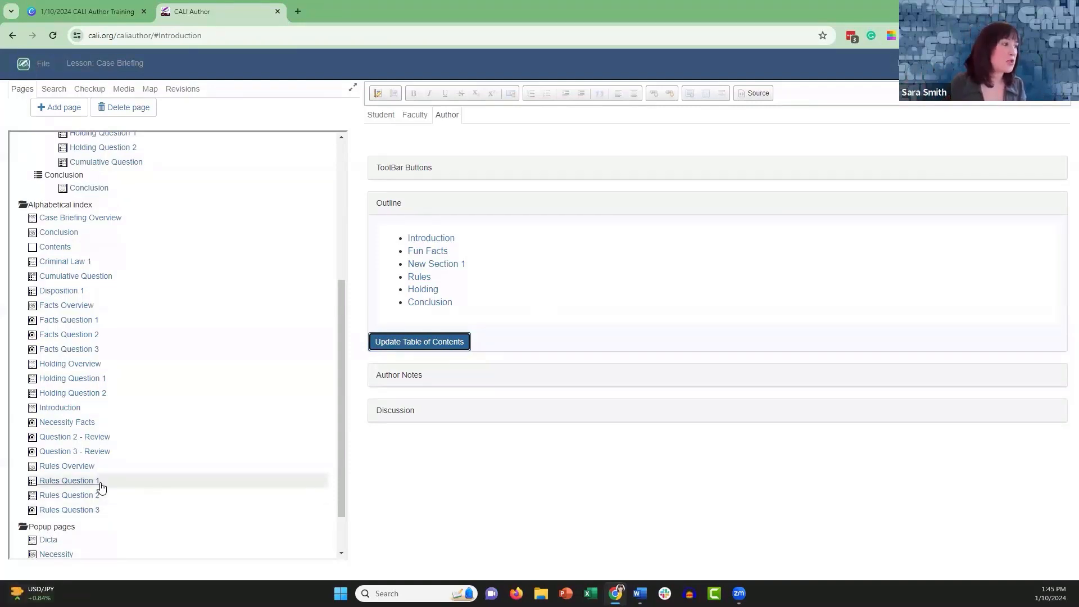
scroll(147, 477, "up", 5)
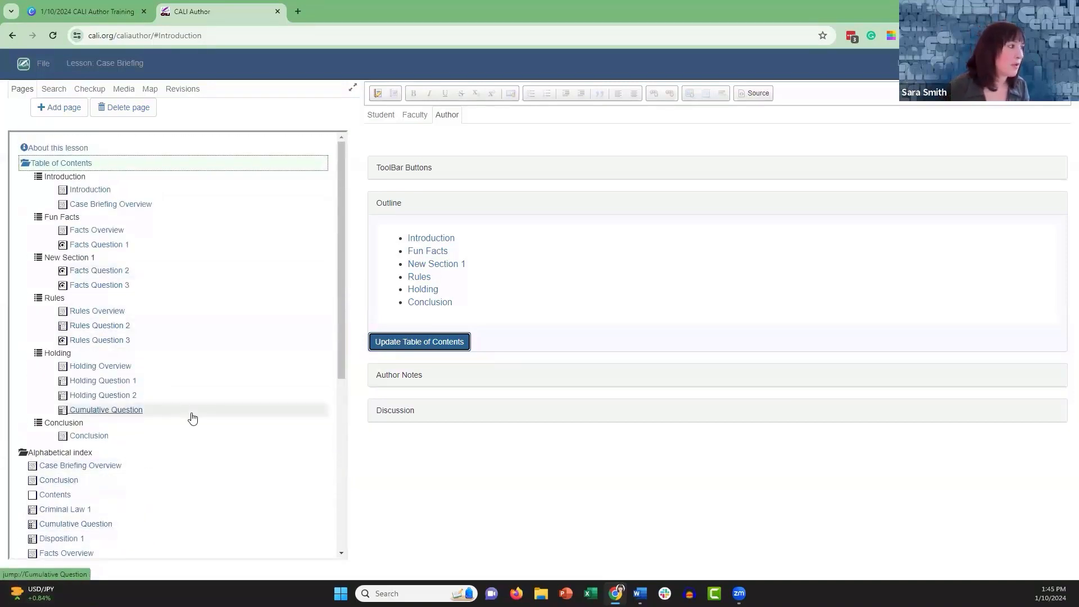
scroll(193, 417, "down", 4)
scroll(193, 417, "up", 4)
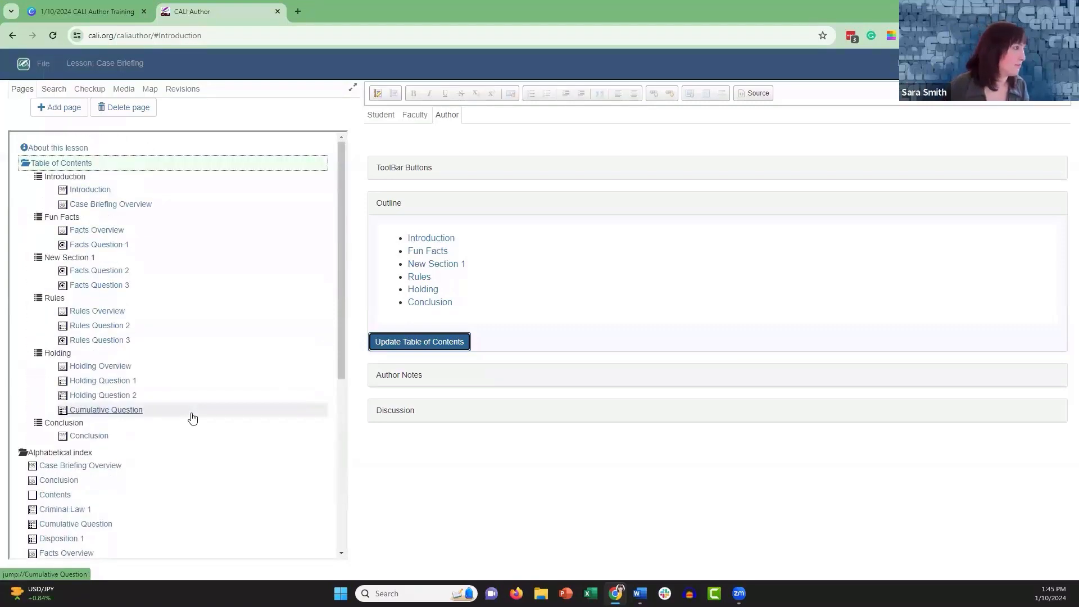
scroll(193, 417, "down", 5)
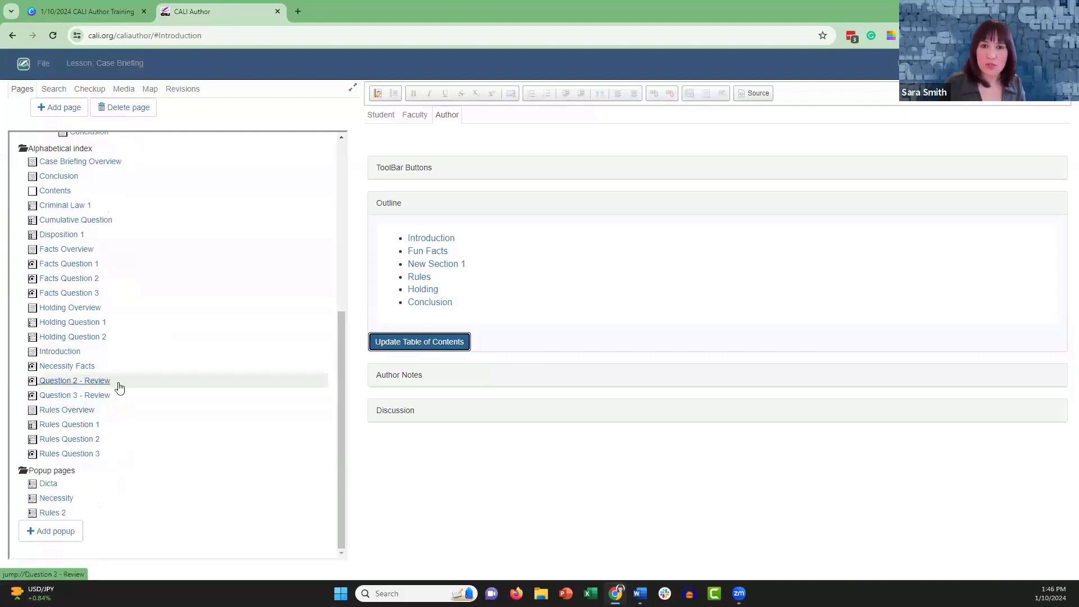
scroll(110, 385, "up", 6)
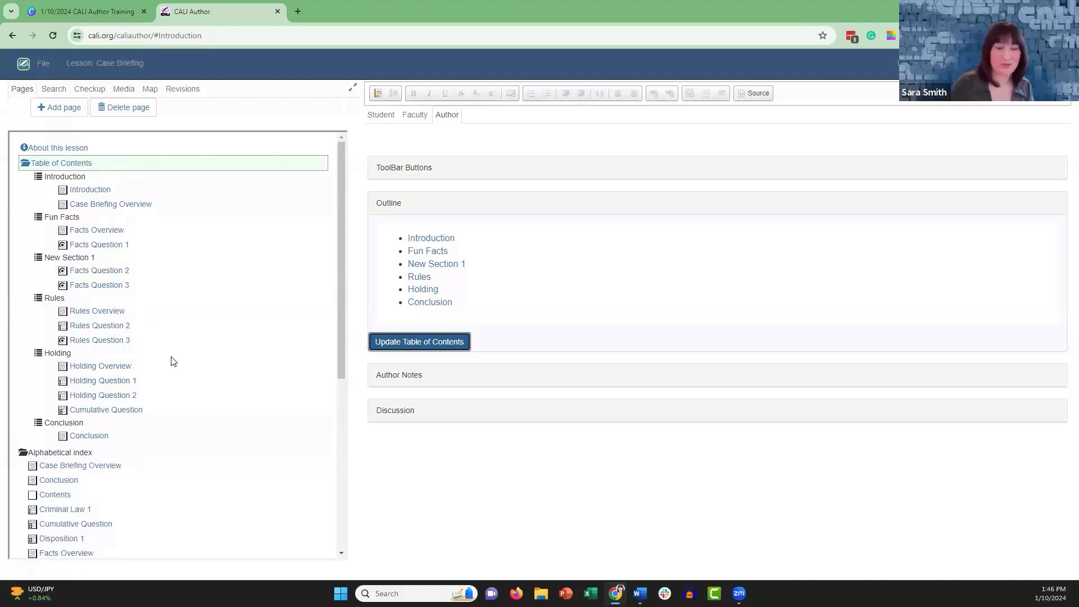
left_click(60, 164)
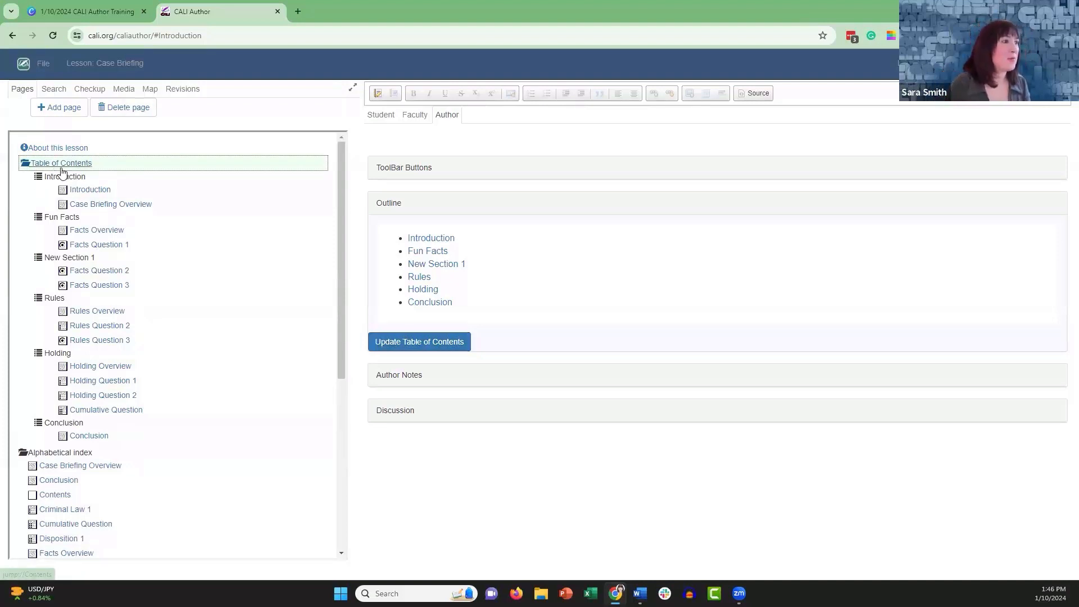
- Add a "New Section 3" entry to the outline between Holding and Conclusion
left_click(470, 289)
key("Return")
type("New ")
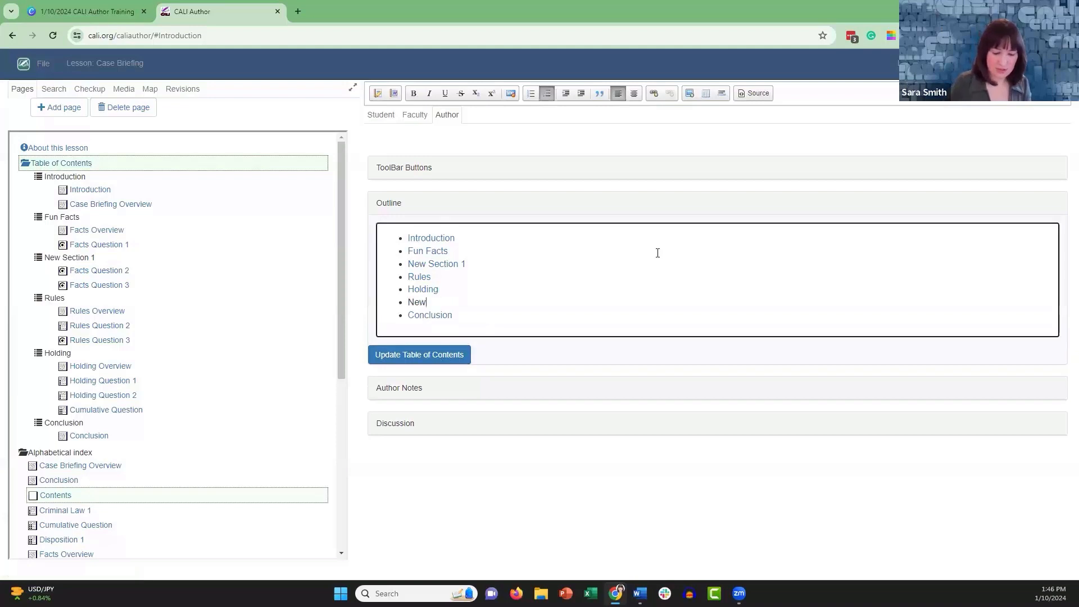
type("Secvtion")
key("BackSpace")
key("BackSpace")
key("BackSpace")
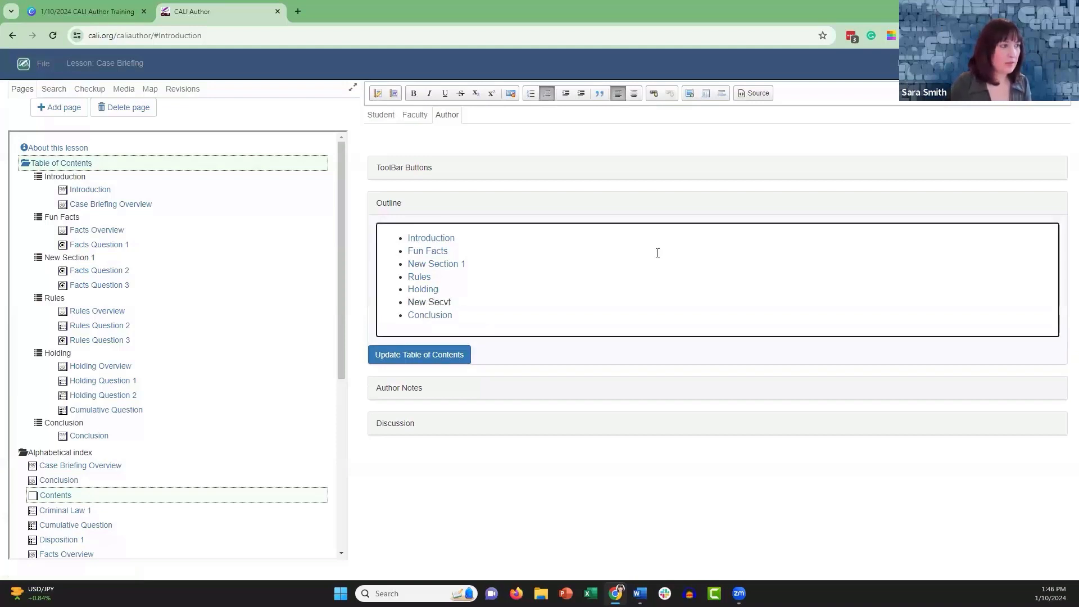
type("ion 3")
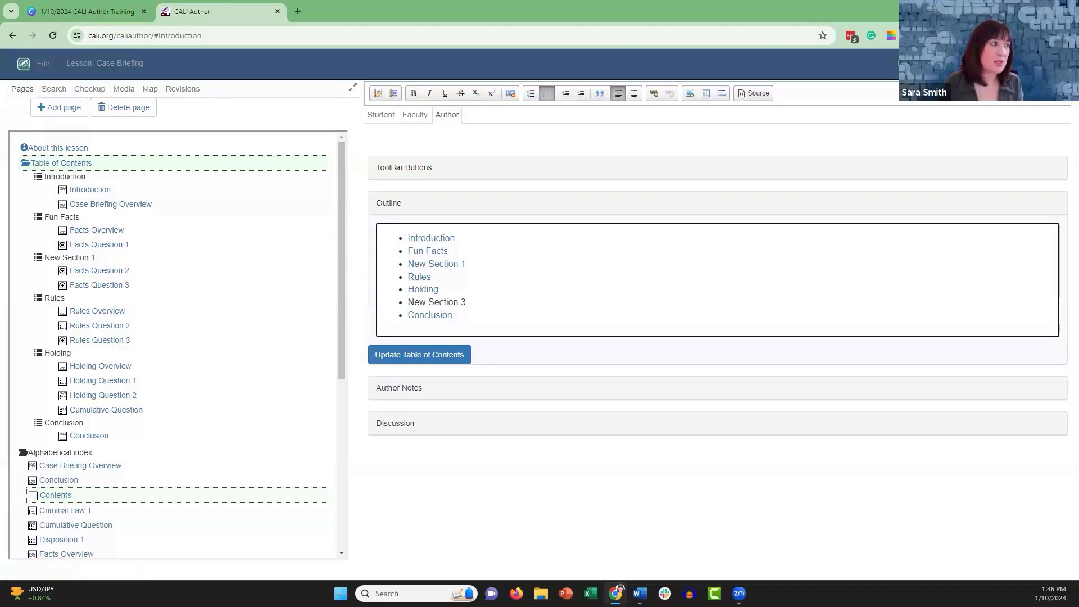
- Link the "New Section 3" entry to Facts Overview using the <other> protocol and update the table of contents
left_click_drag(467, 303, 411, 304)
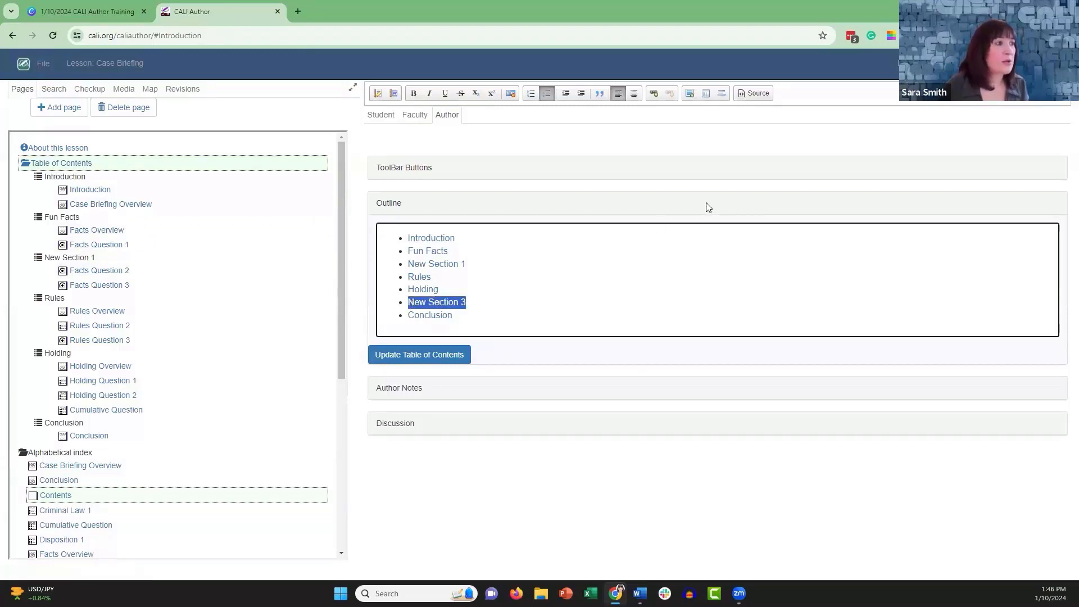
left_click(655, 92)
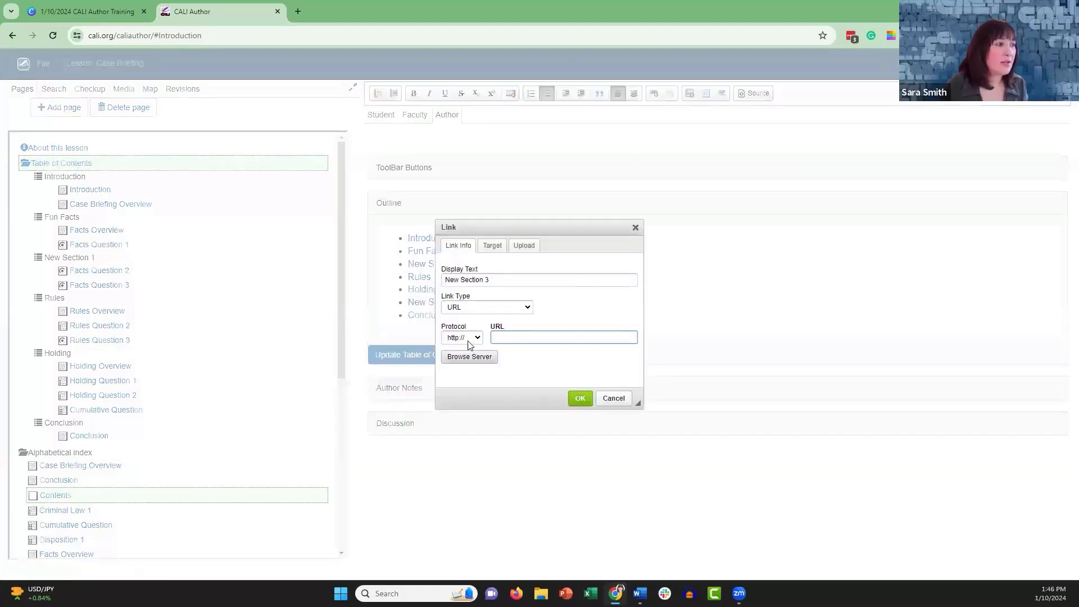
left_click(477, 338)
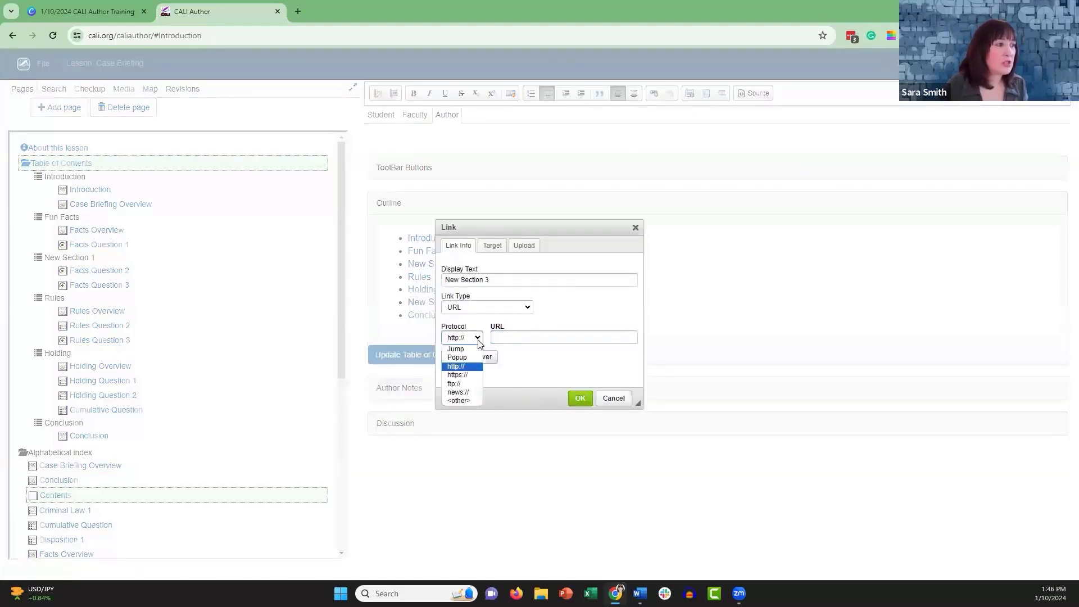
left_click(467, 400)
type("Facts Overview")
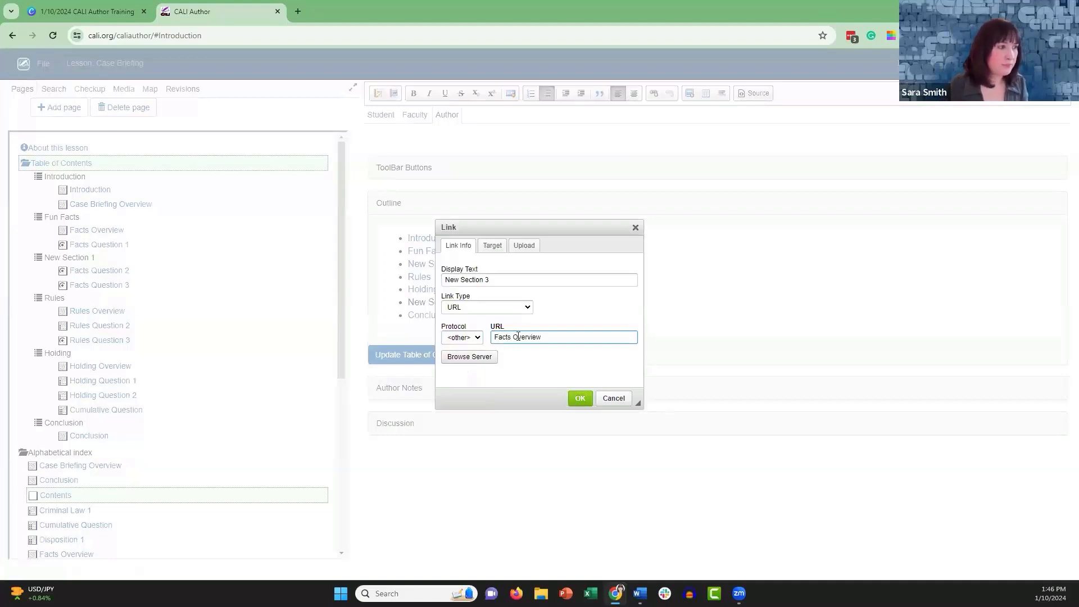
left_click(580, 399)
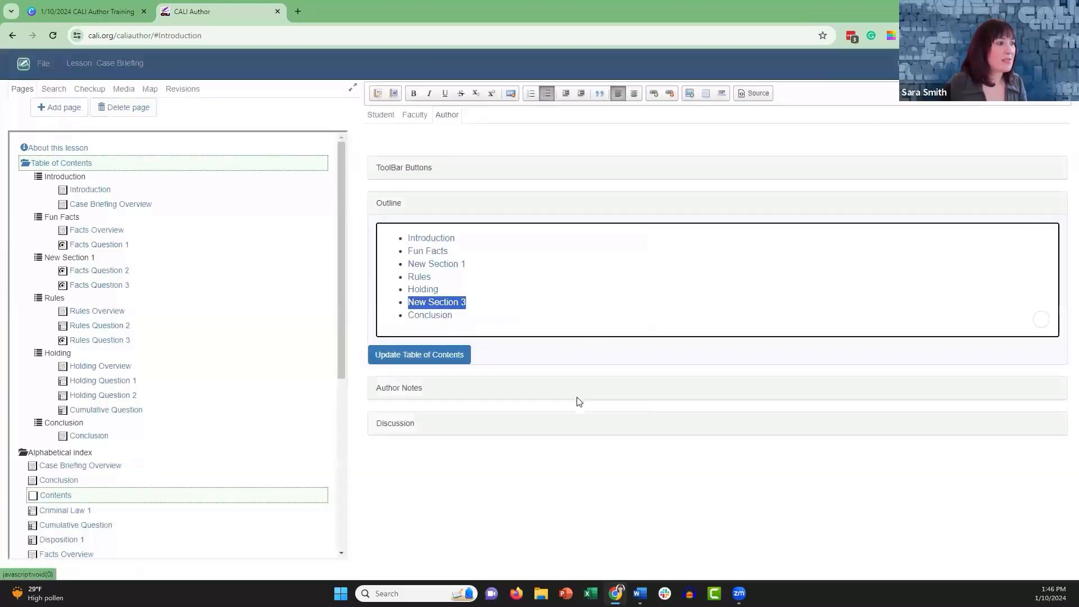
left_click(403, 357)
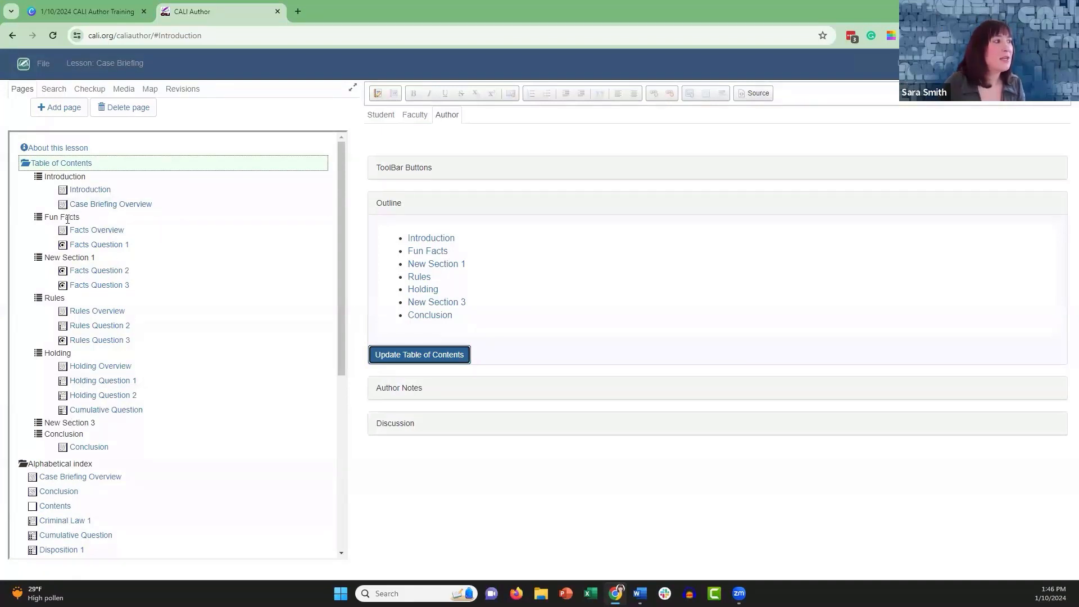
- Check the next page of Facts Overview, relink the "Fun Facts" outline entry to Facts Question 1, and update the table of contents
left_click(97, 230)
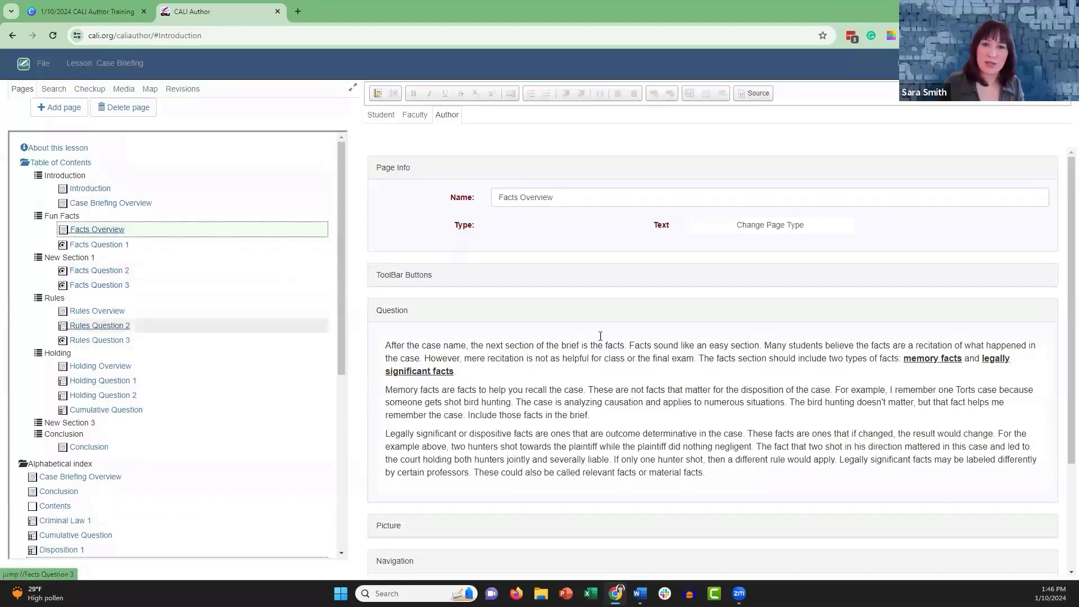
scroll(663, 407, "down", 3)
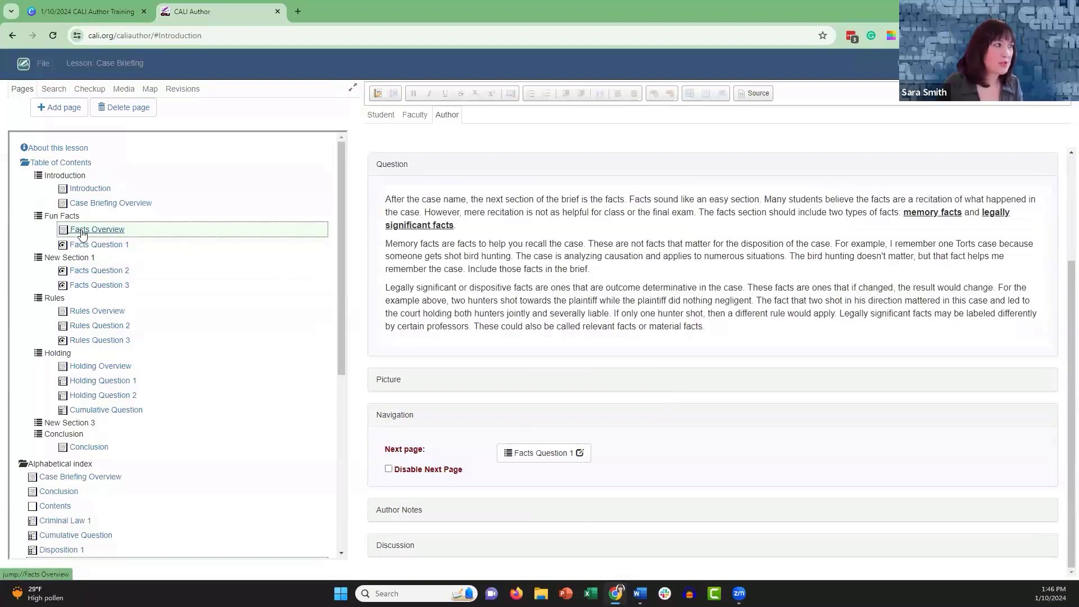
left_click(67, 163)
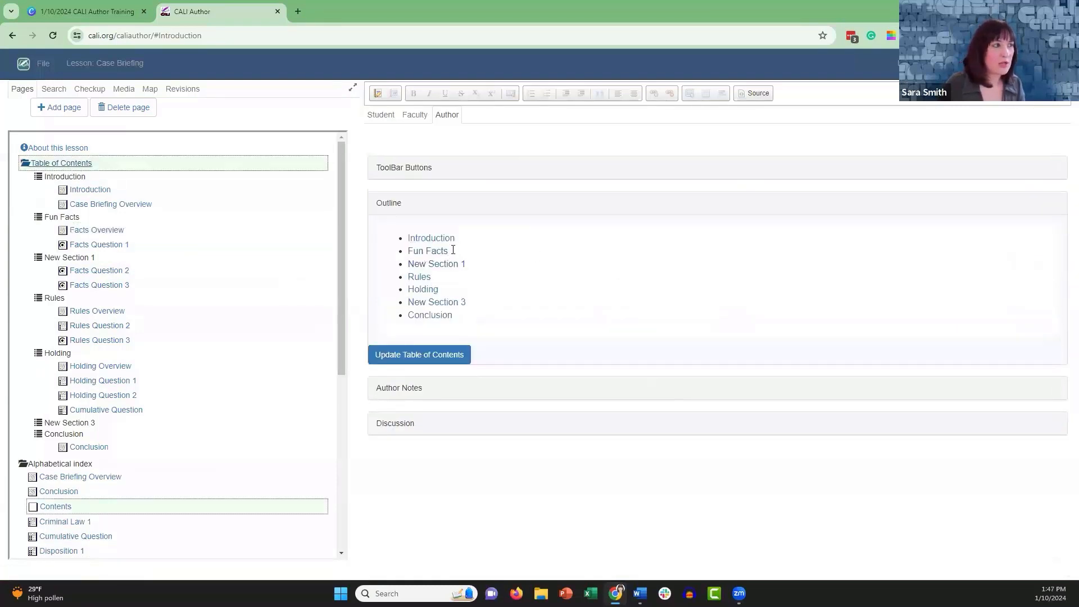
left_click_drag(448, 250, 407, 252)
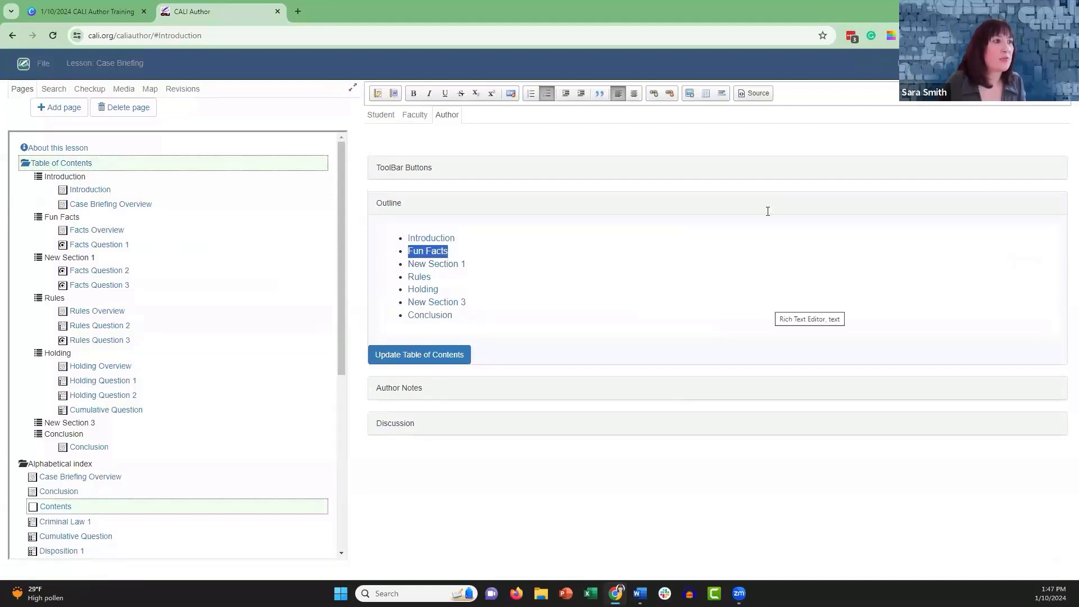
left_click(654, 93)
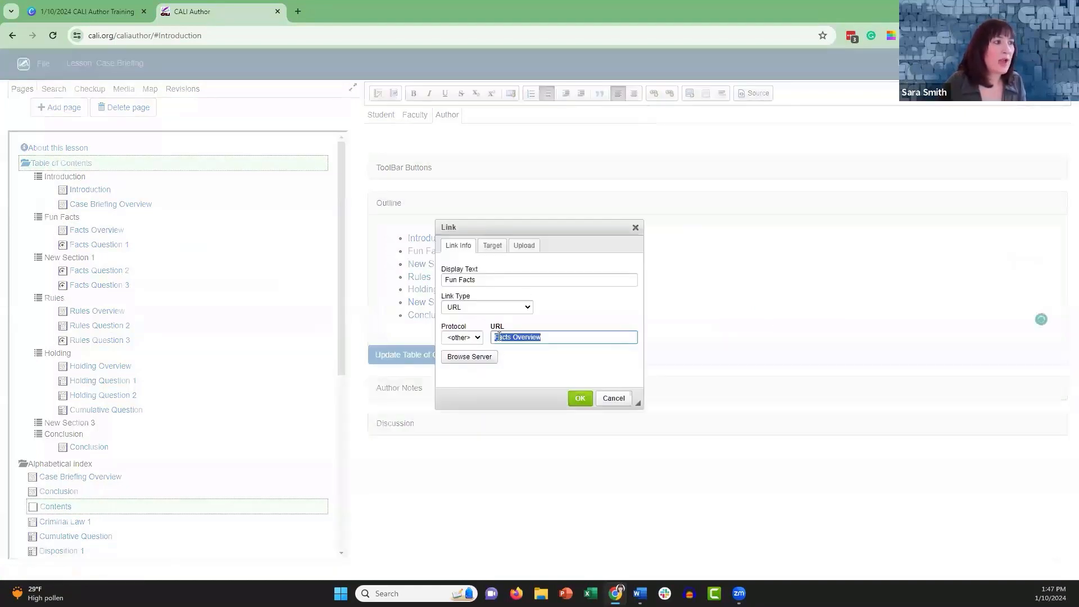
type("Facts")
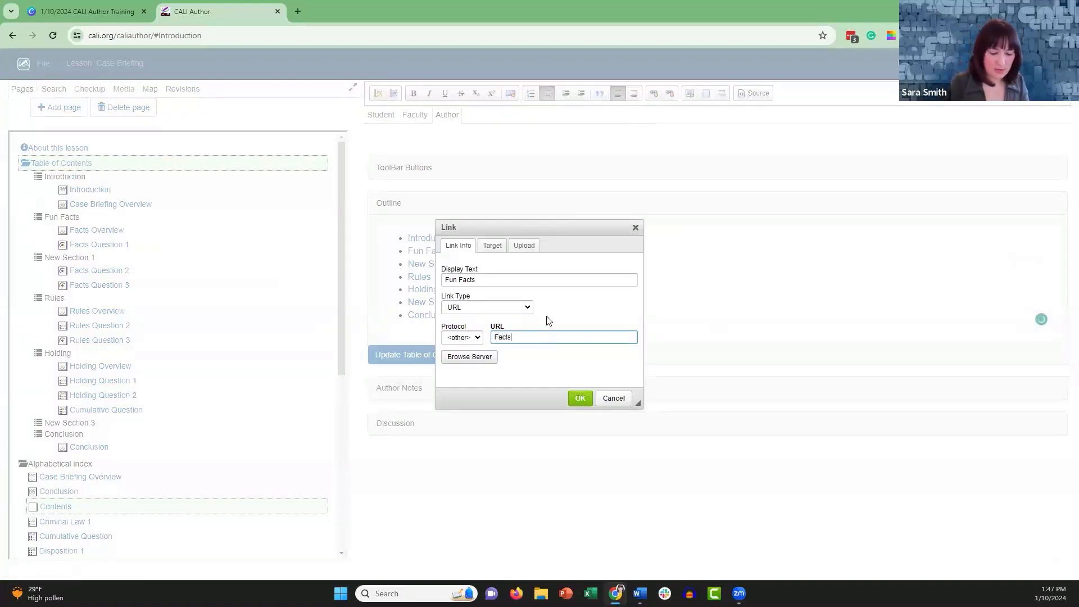
type(" Question 1")
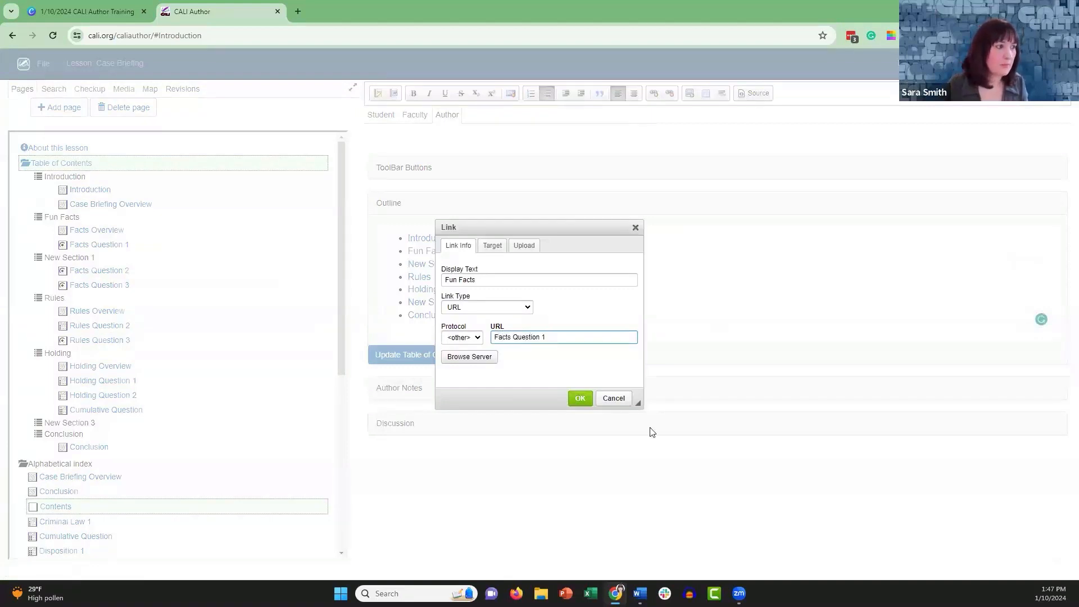
left_click(580, 398)
left_click(431, 355)
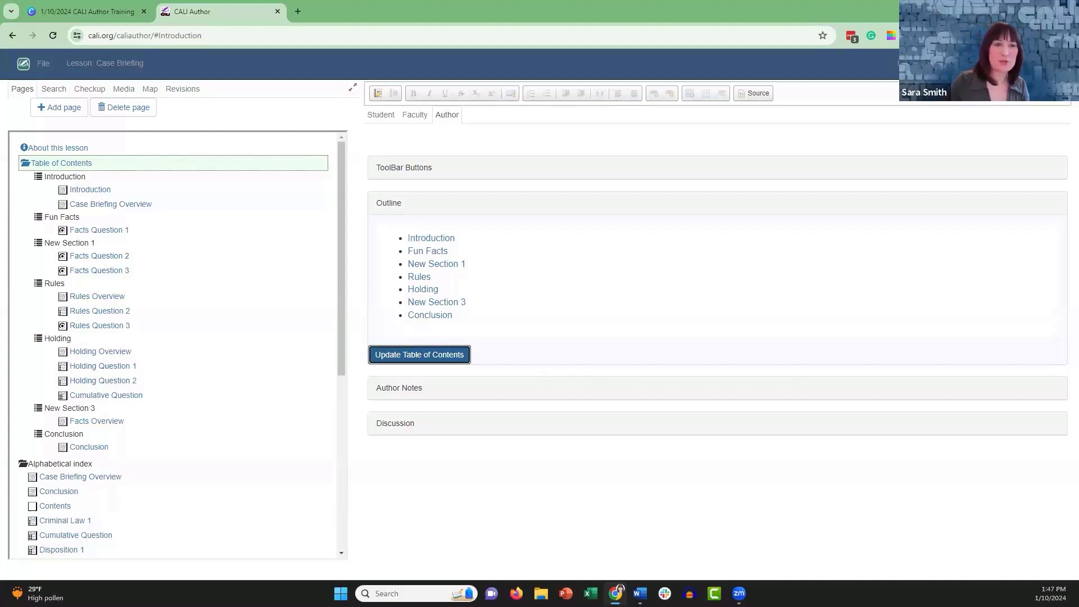
- Leave the Case Briefing lesson and open the Contracts lesson "The Statute of Frauds" from the CALI Library in read-only mode
left_click(43, 63)
left_click(46, 121)
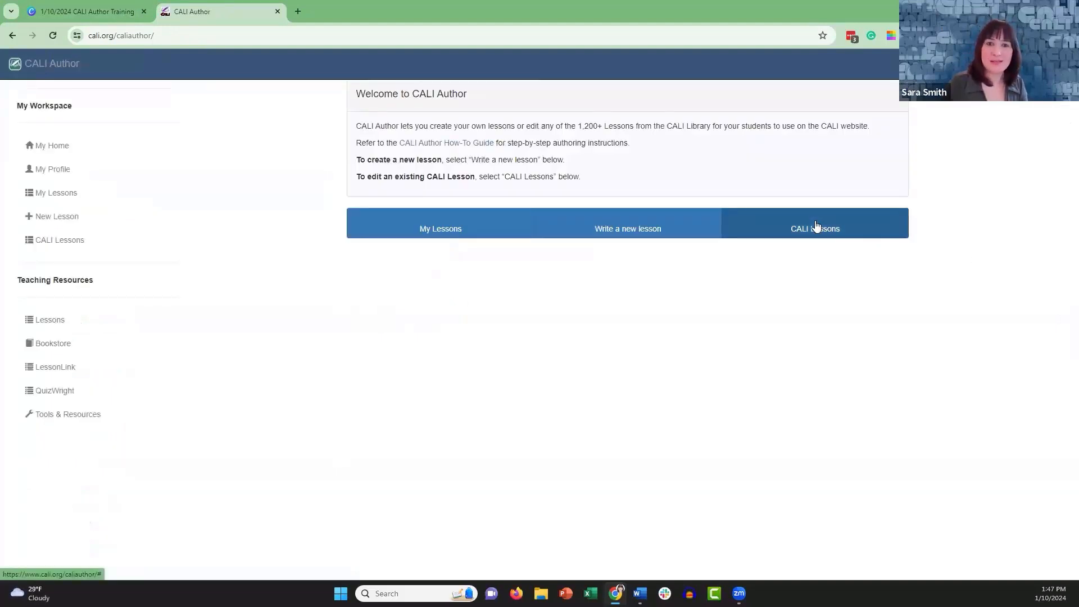
left_click(815, 225)
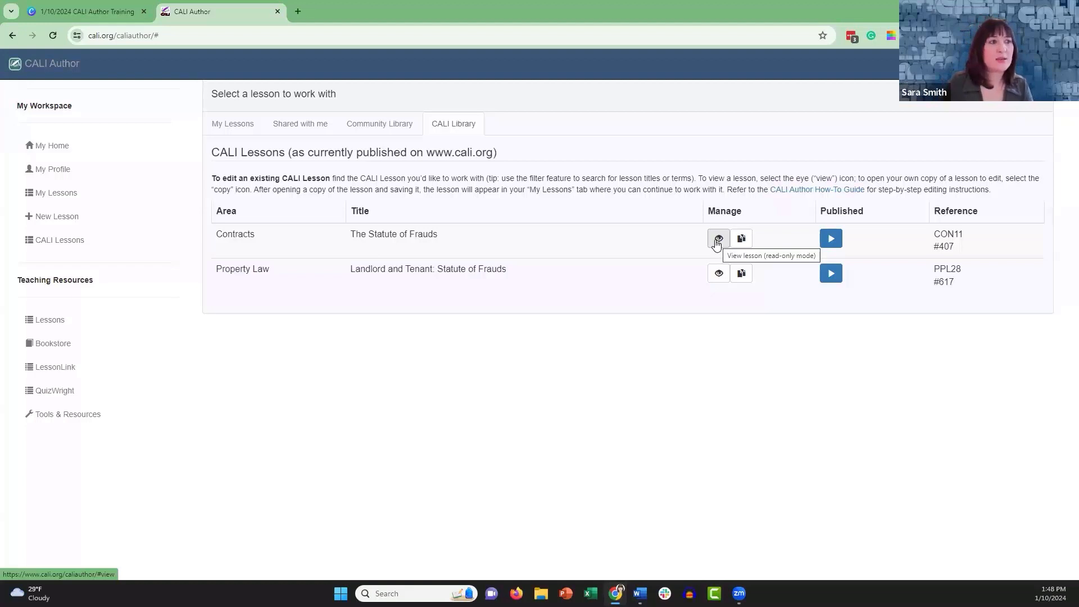
left_click(717, 242)
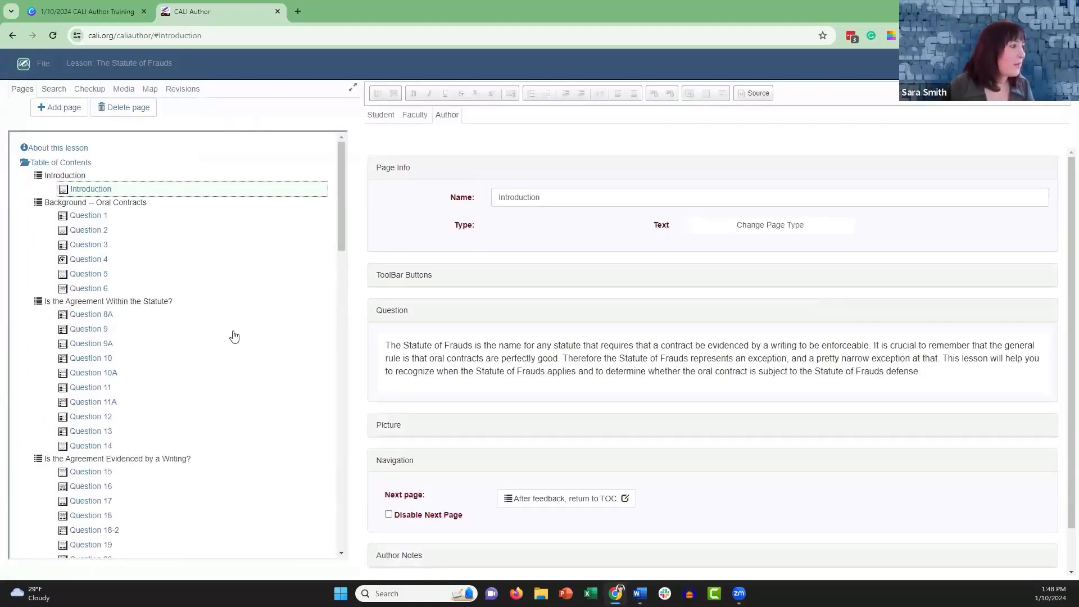
- Open Question 17 and examine its question text, the feedback and branching of its Yes and No choices, and its next-page setting
scroll(234, 337, "down", 4)
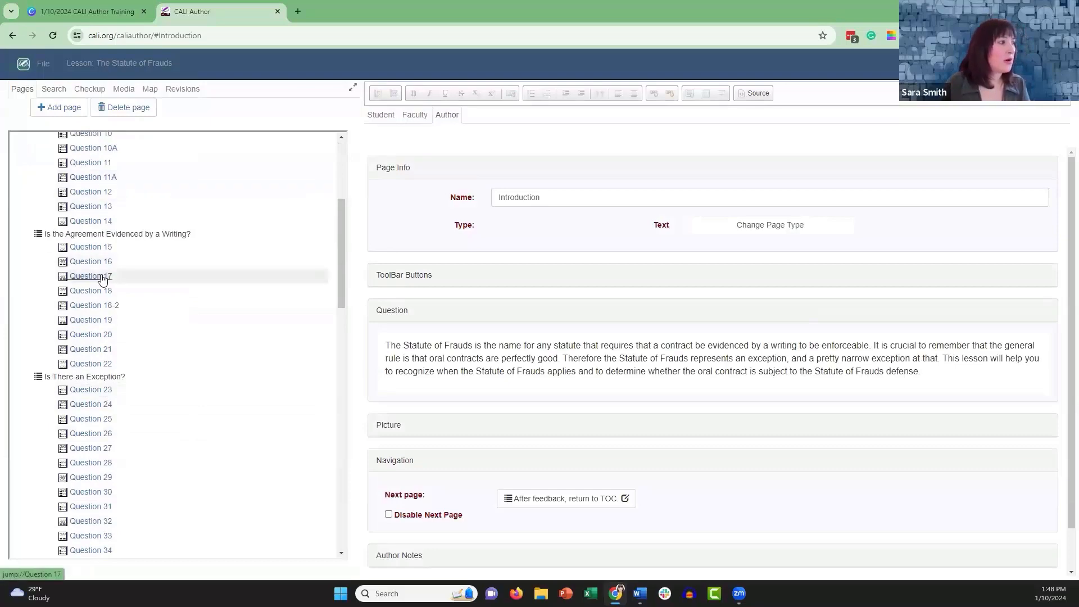
left_click(101, 277)
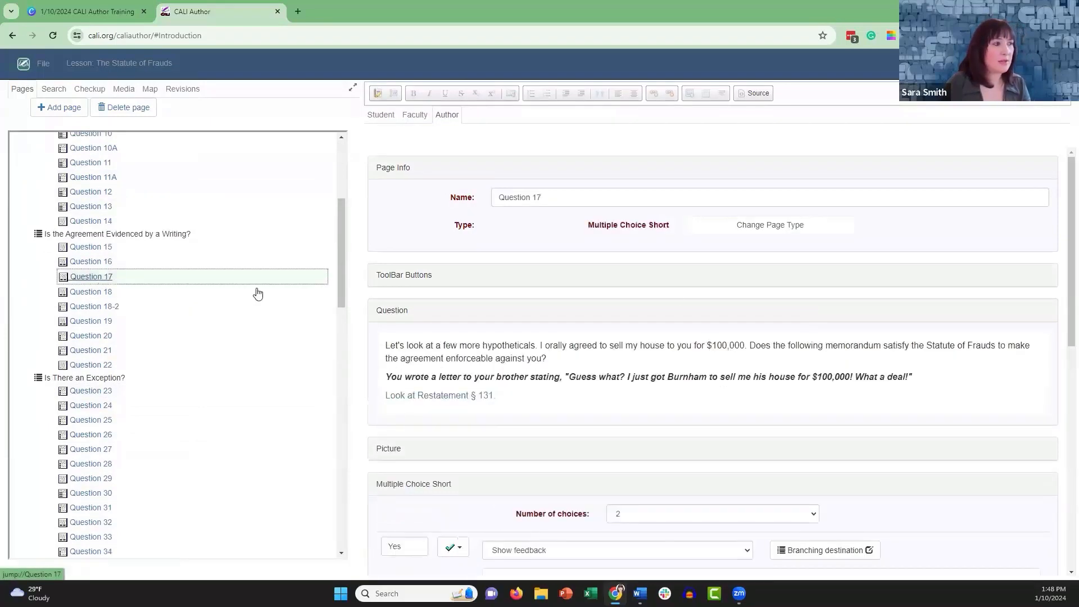
scroll(877, 348, "down", 1)
scroll(899, 416, "down", 2)
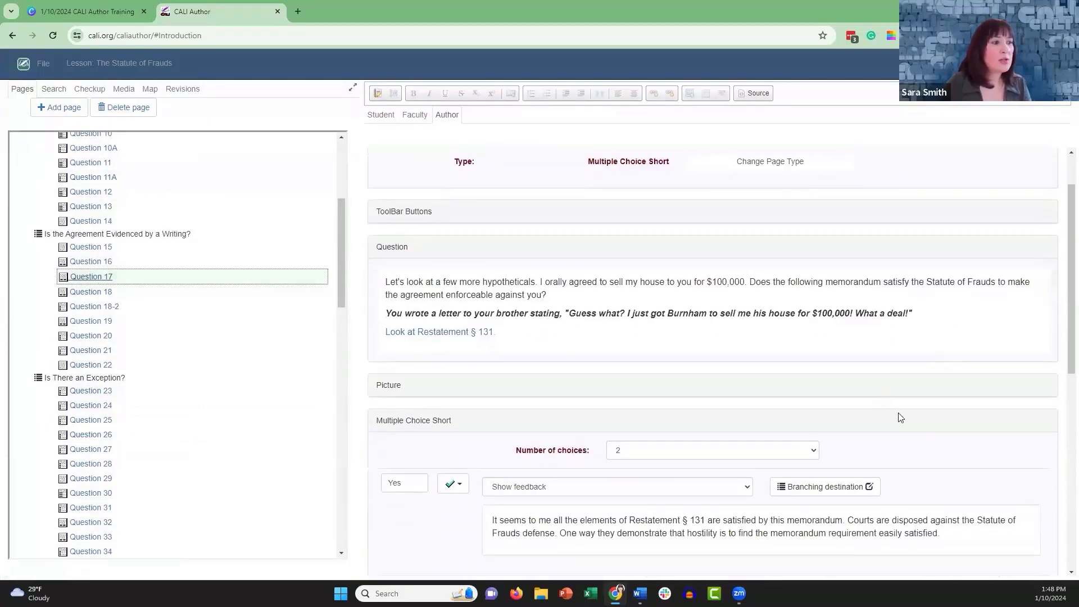
scroll(906, 417, "down", 2)
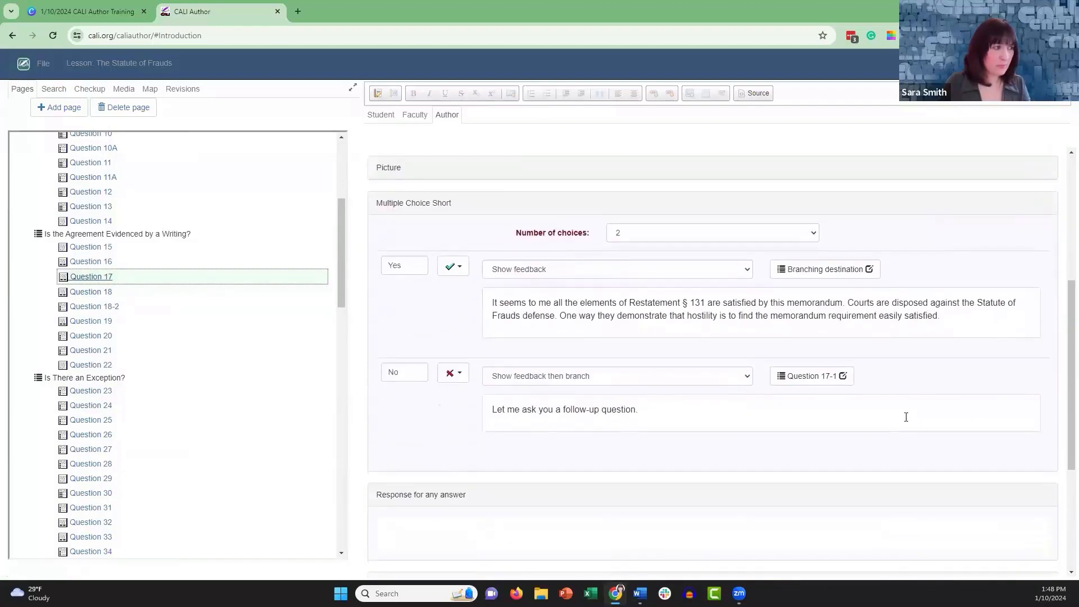
scroll(710, 368, "up", 4)
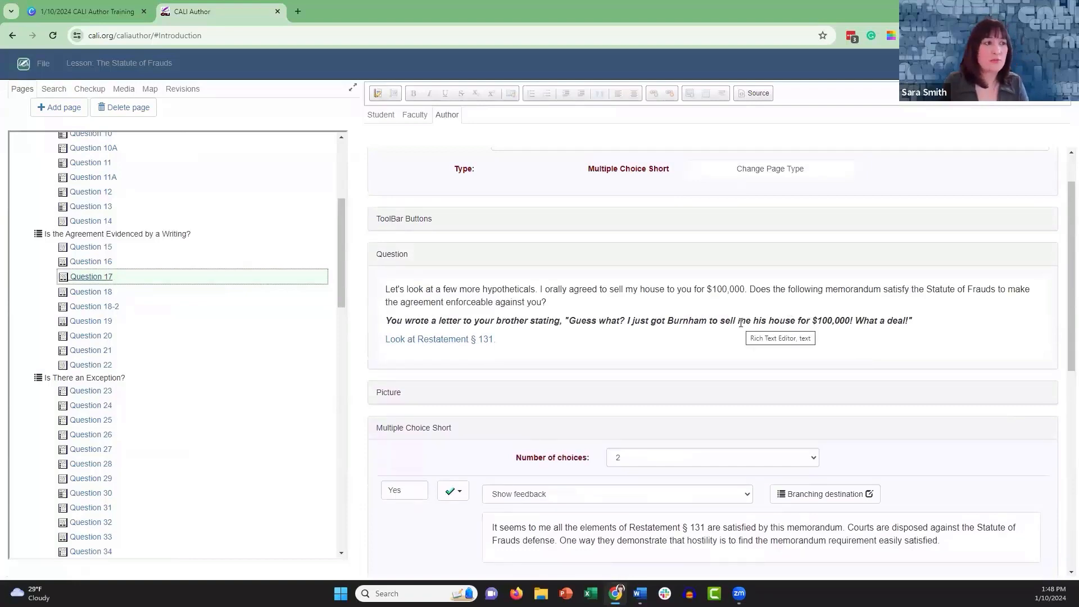
scroll(697, 457, "down", 4)
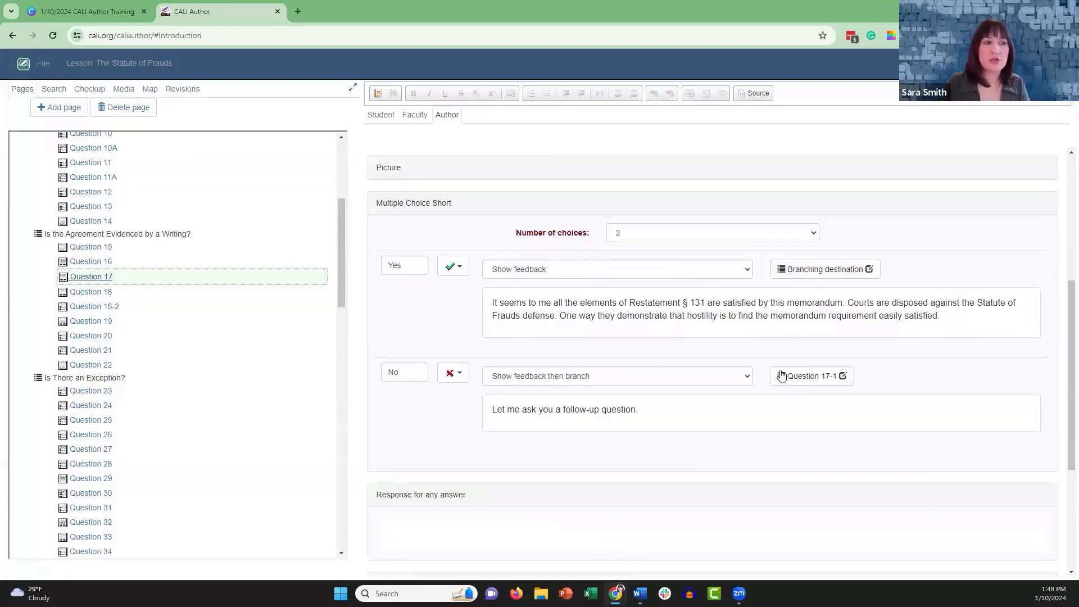
scroll(778, 388, "down", 4)
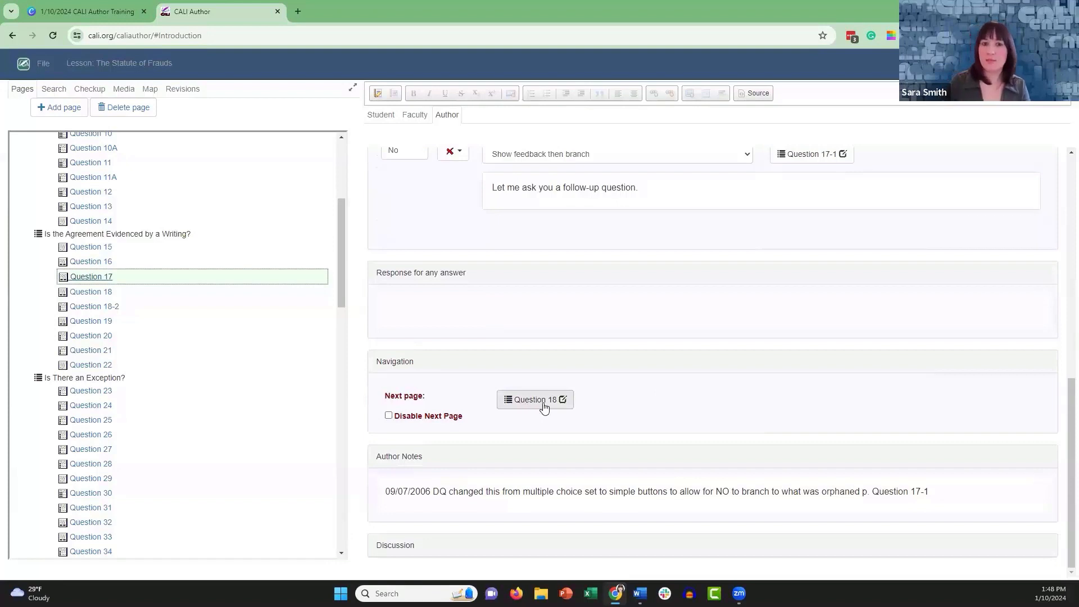
scroll(567, 402, "up", 4)
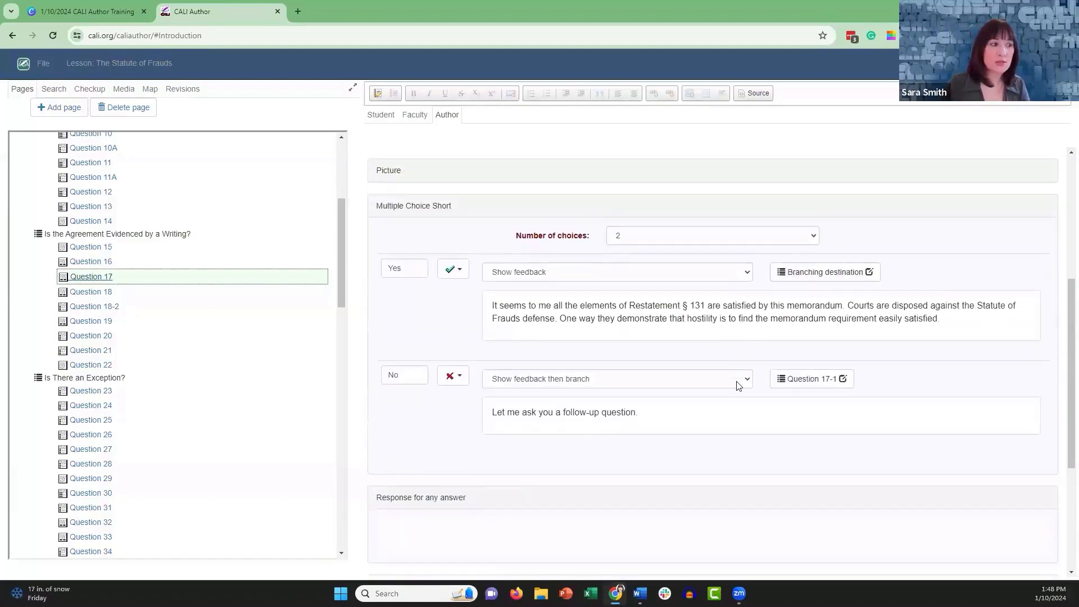
- Review the feedback options for Question 17's No choice, keeping "Show feedback then branch", and view its available branching destinations without replacing the current one
left_click(737, 386)
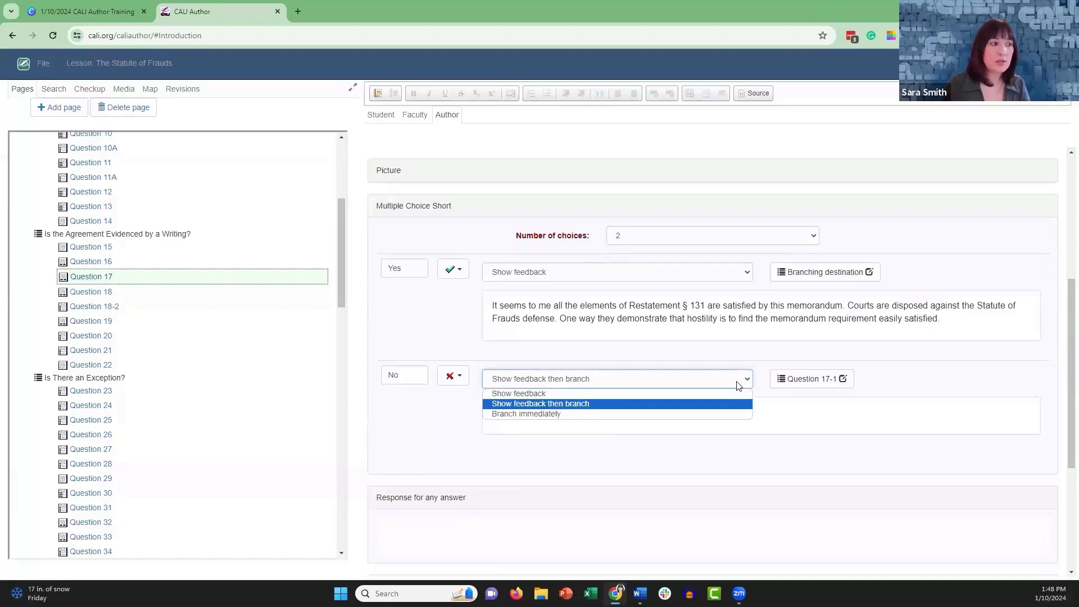
left_click(708, 404)
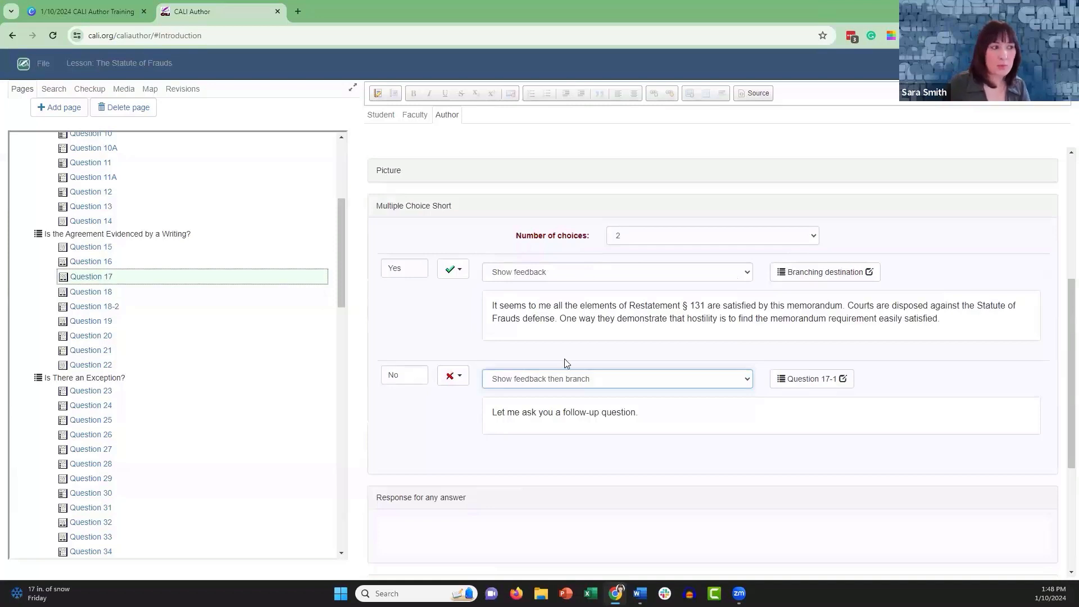
left_click(807, 382)
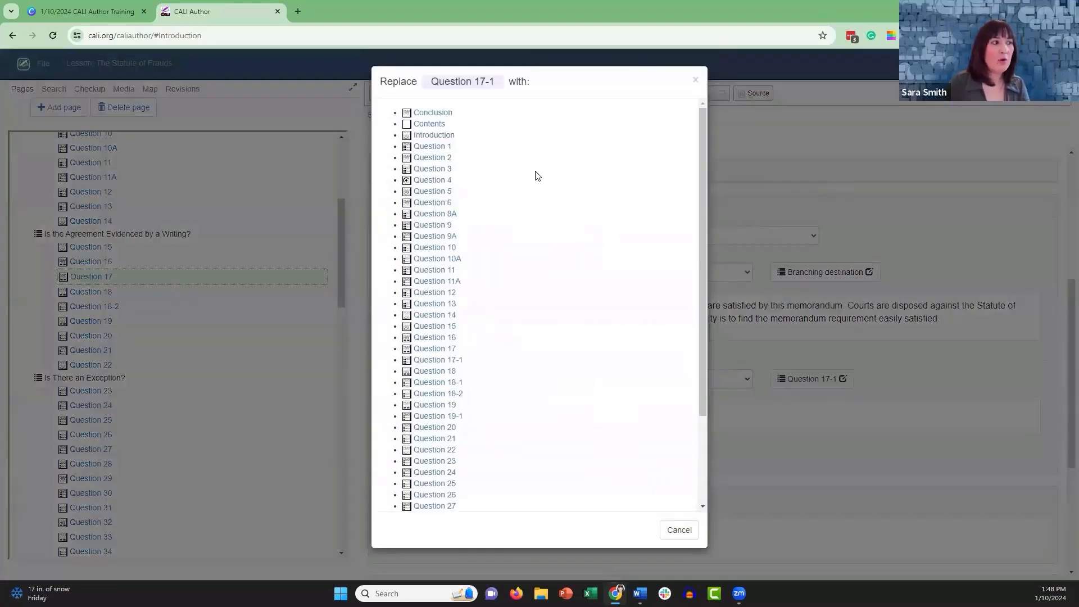
scroll(532, 252, "down", 2)
scroll(532, 257, "up", 3)
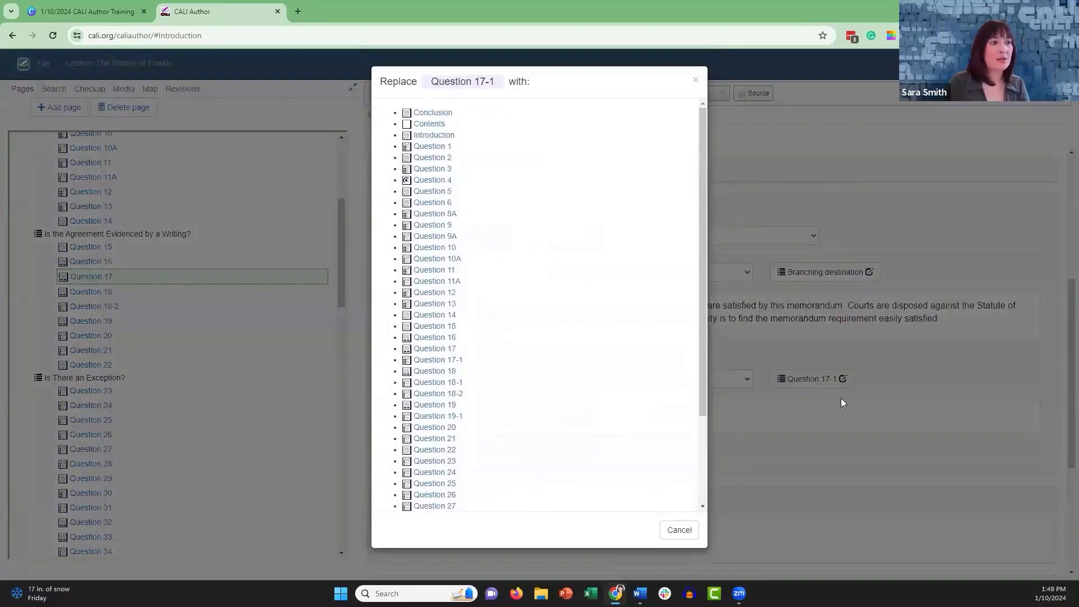
left_click(952, 380)
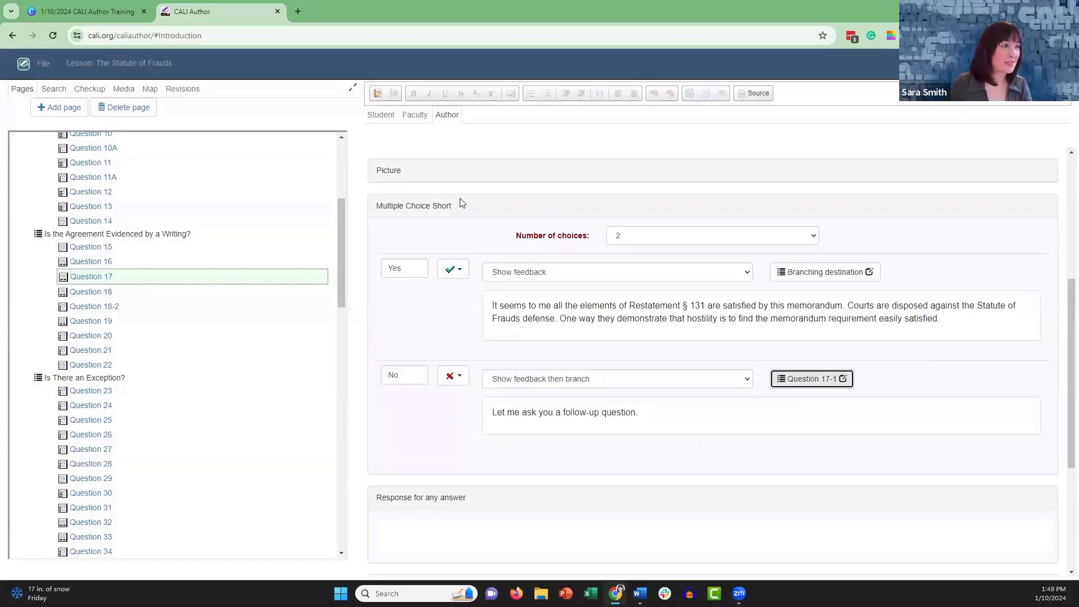
- Preview Question 17 as a student, answer Yes, read its feedback, and continue to the next page
left_click(451, 231)
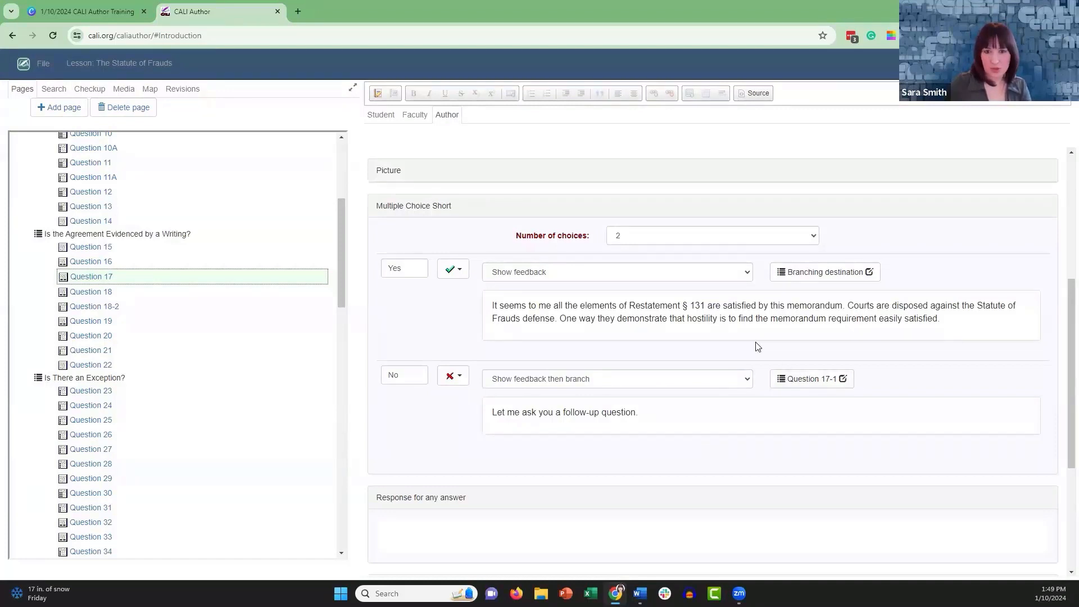
left_click_drag(655, 412, 482, 415)
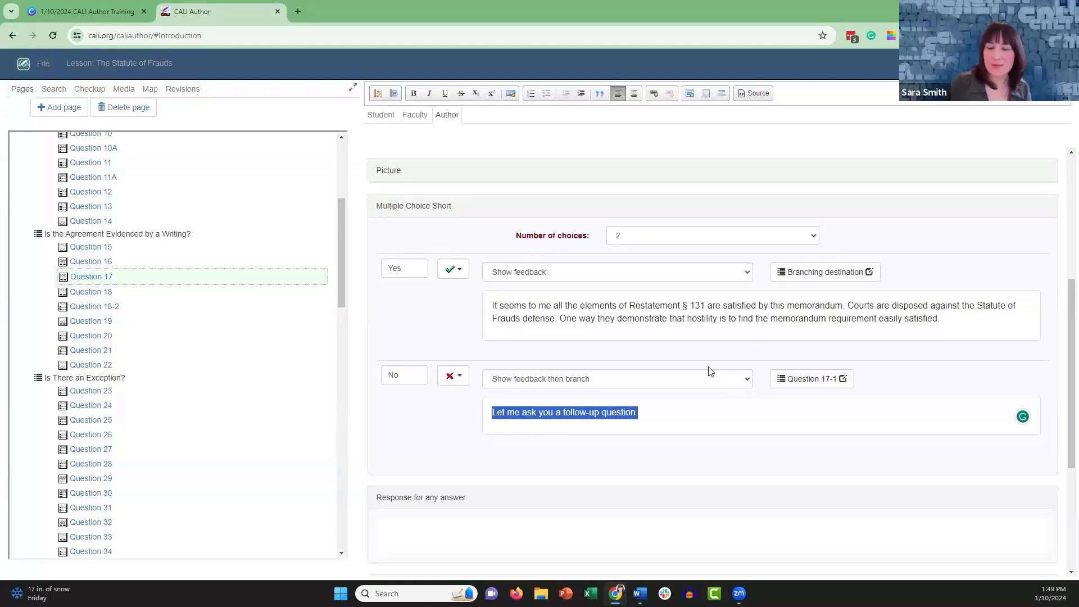
left_click(384, 115)
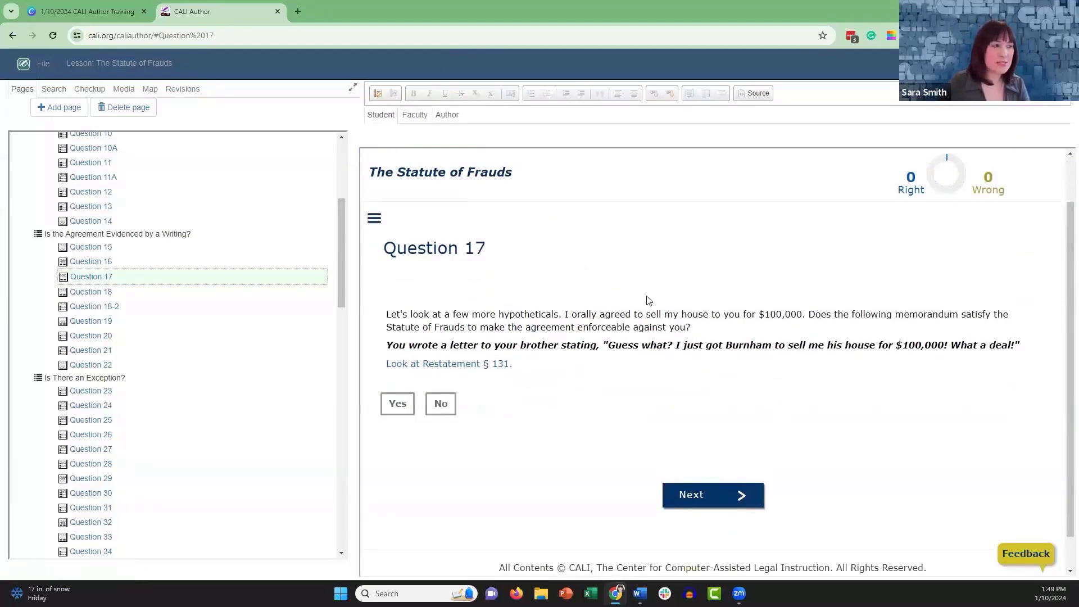
left_click(398, 404)
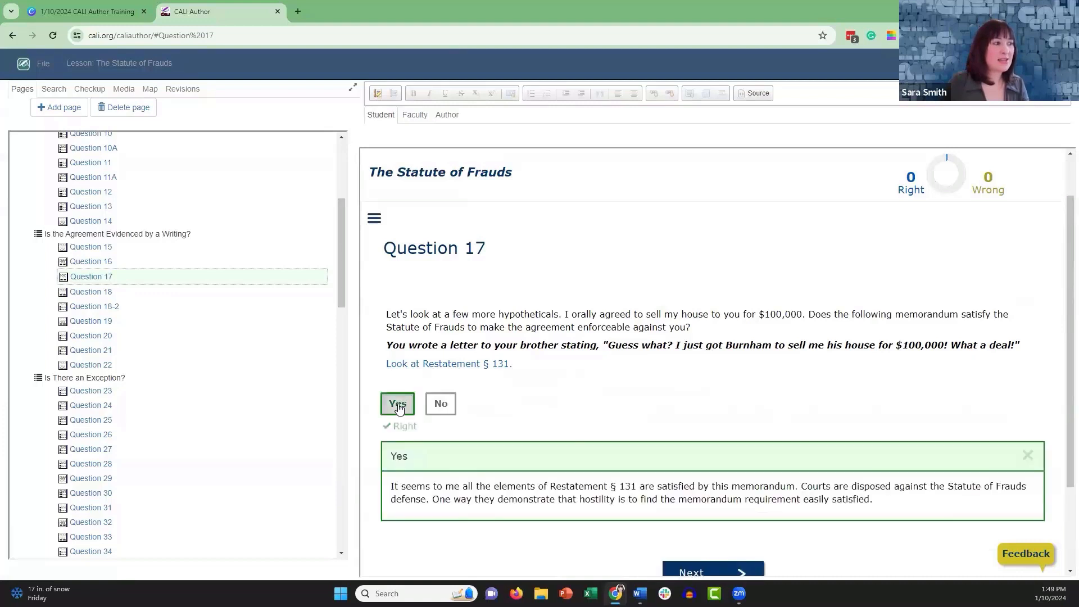
scroll(741, 462, "down", 2)
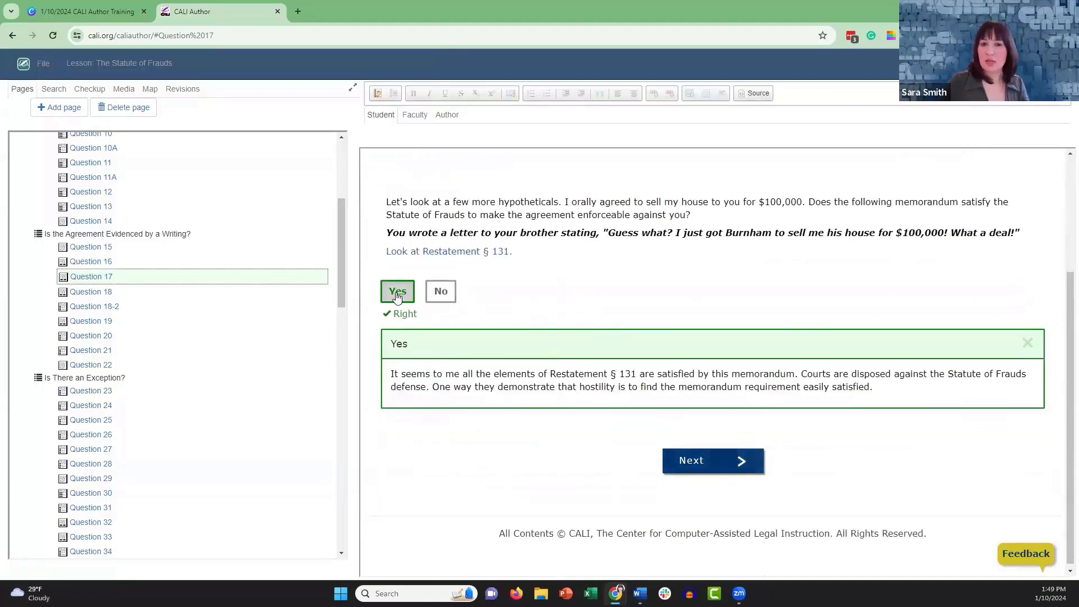
left_click(700, 468)
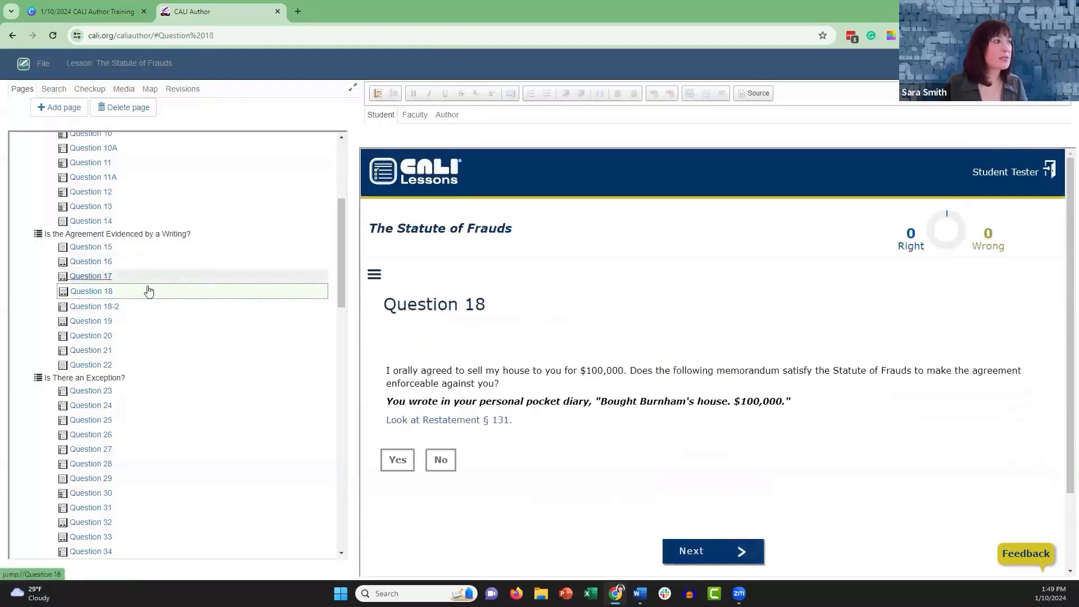
- Return to Question 17 in the student preview, answer No, and continue to the follow-up question
left_click(86, 277)
scroll(717, 284, "down", 2)
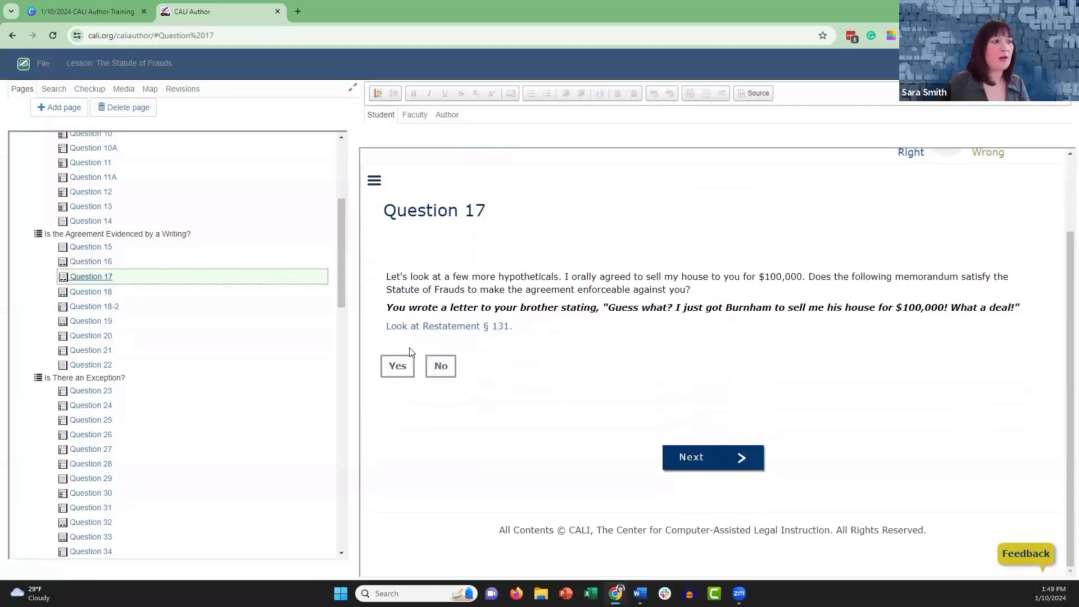
left_click(442, 369)
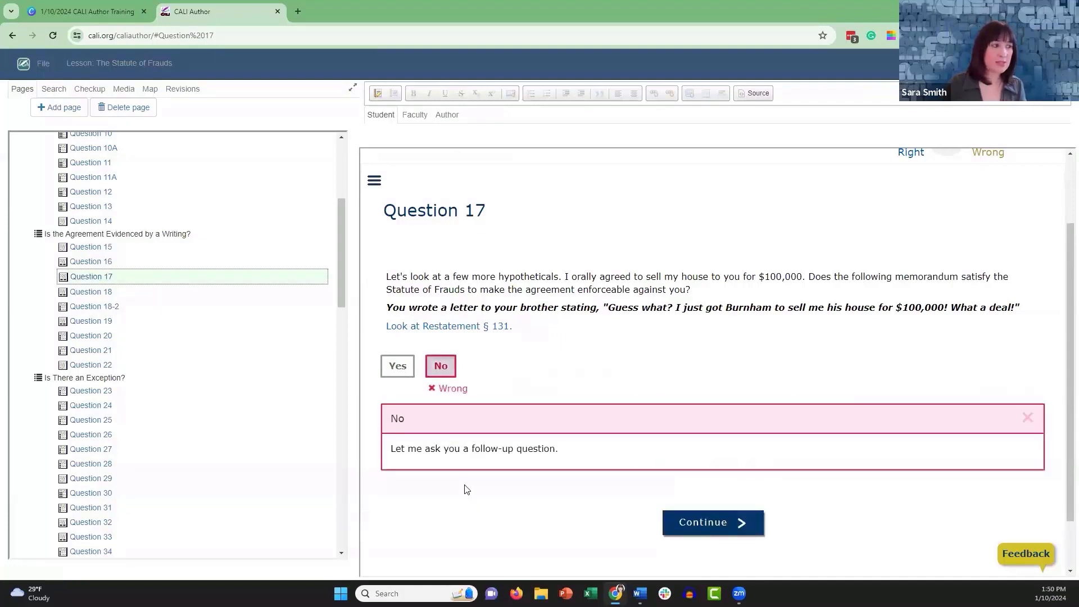
left_click(693, 532)
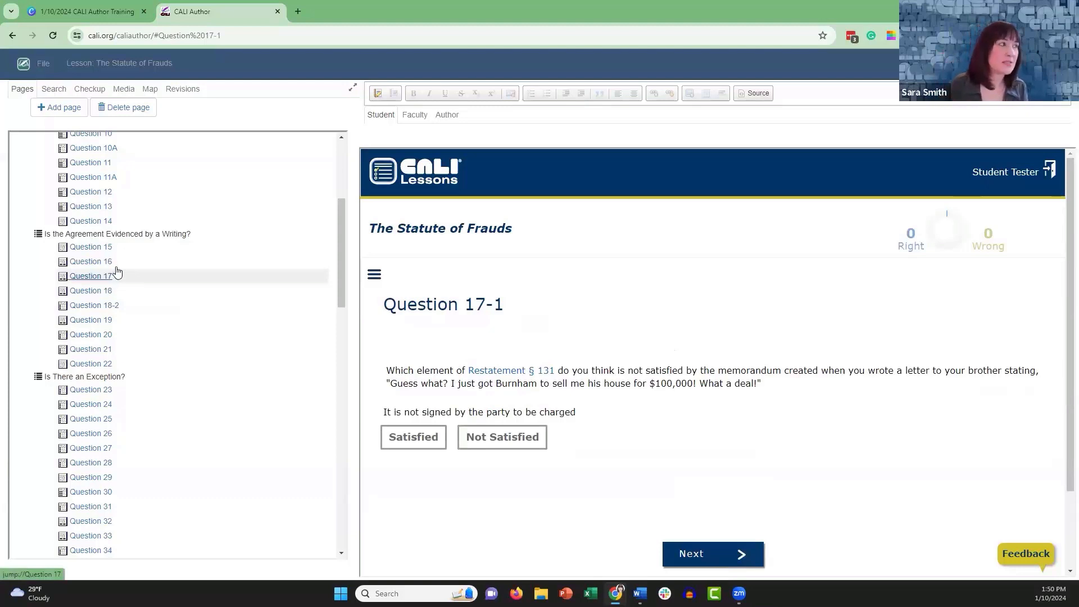
- Look for Question 17-1 in the lesson's table of contents and alphabetical index
scroll(118, 292, "up", 2)
scroll(131, 311, "down", 7)
scroll(131, 310, "down", 5)
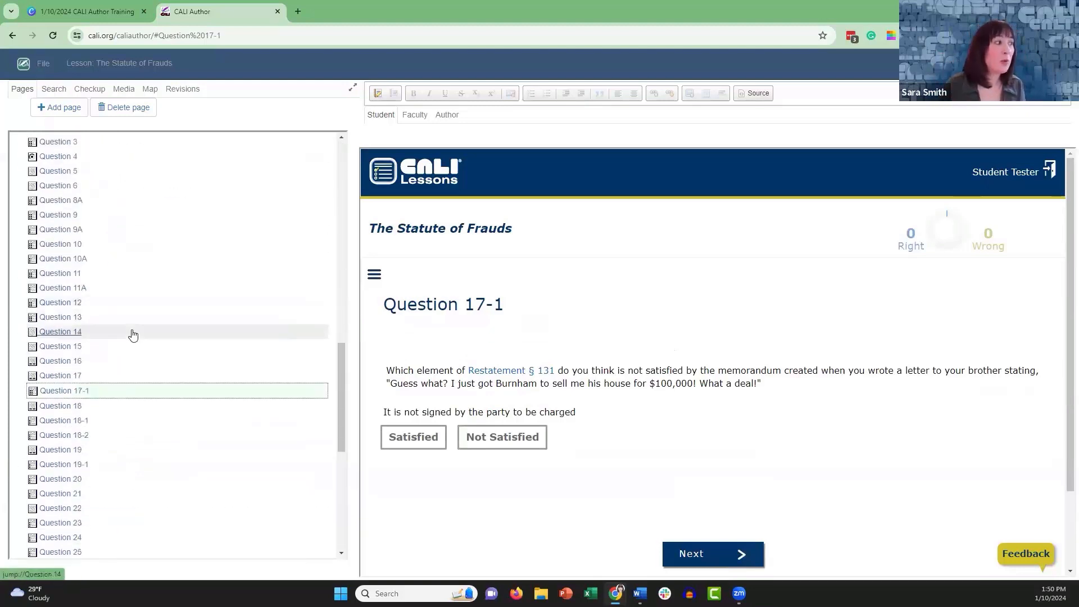
scroll(133, 332, "up", 3)
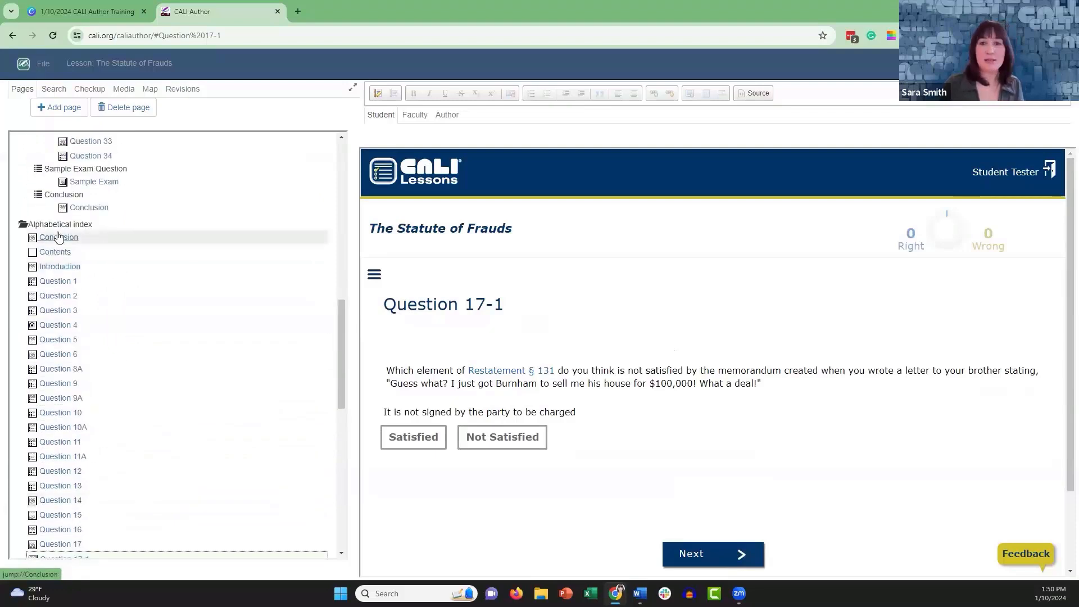
- Display the refreshed lesson map and examine the branches around Questions 17 and 18
left_click(150, 90)
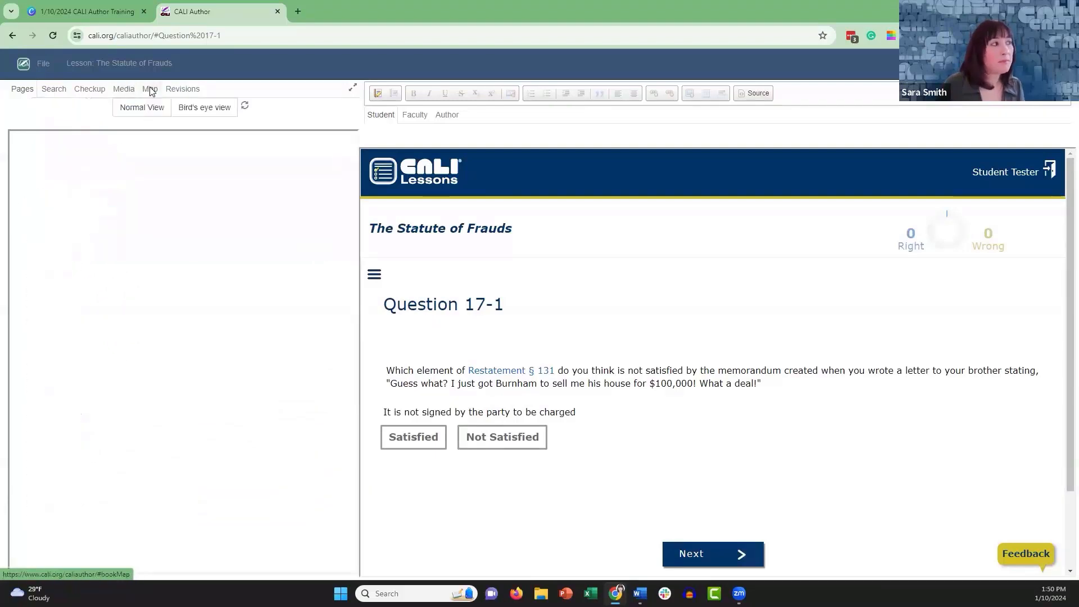
left_click(243, 108)
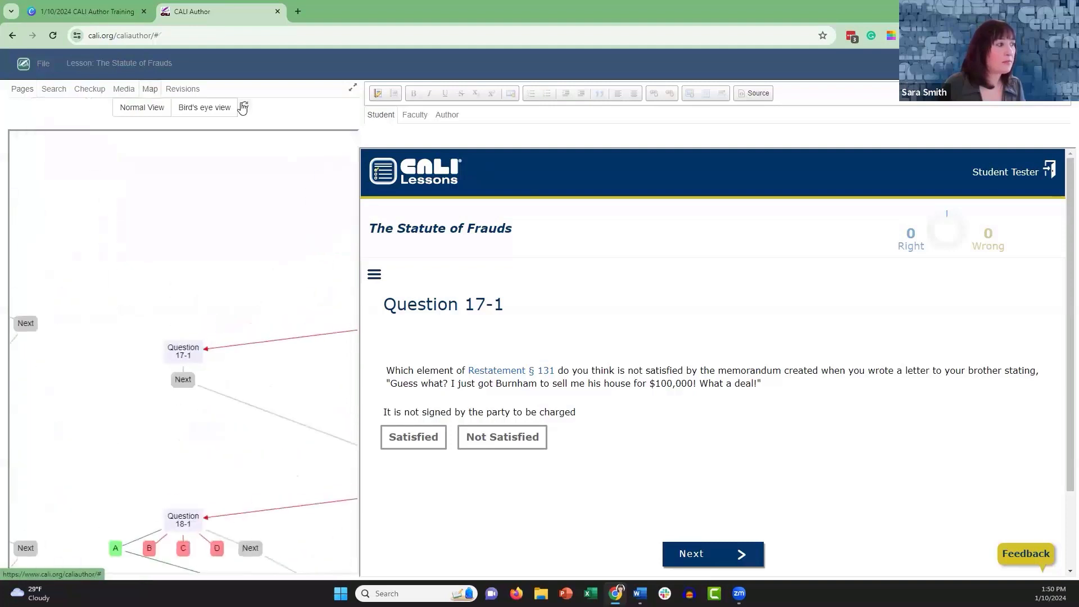
left_click_drag(266, 264, 123, 241)
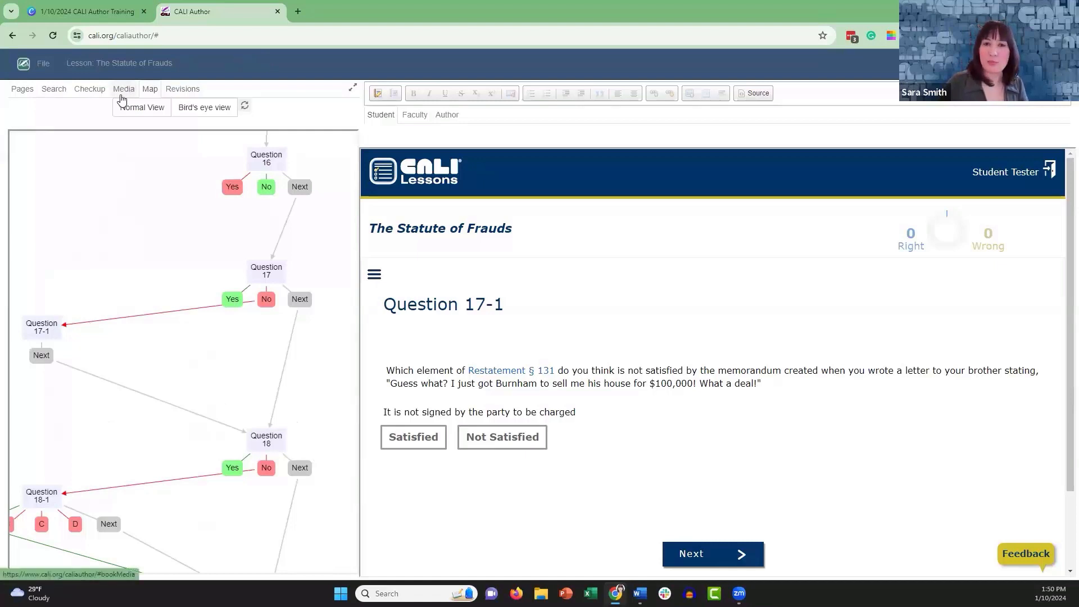
- Find Question 17-1 among the branched pages in the lesson checkup and view its faculty version
left_click(86, 93)
scroll(230, 263, "down", 5)
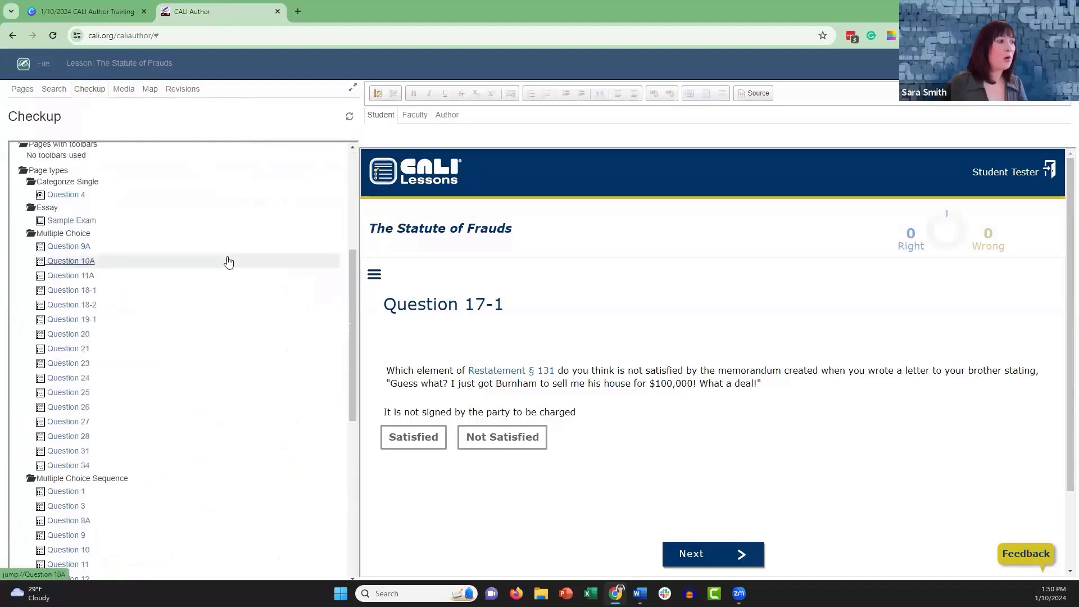
scroll(229, 263, "down", 7)
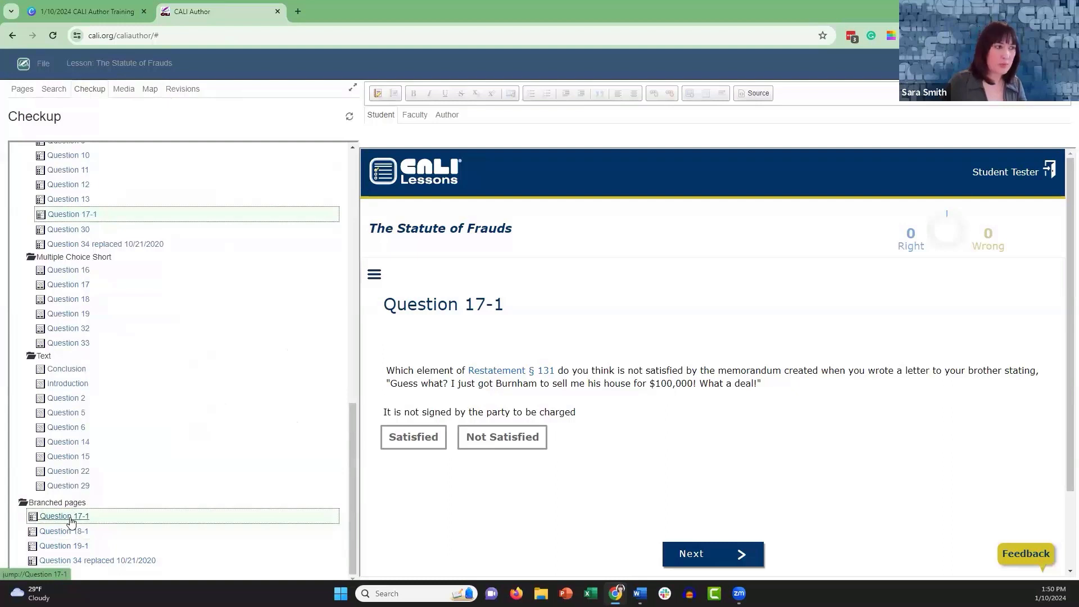
left_click(70, 517)
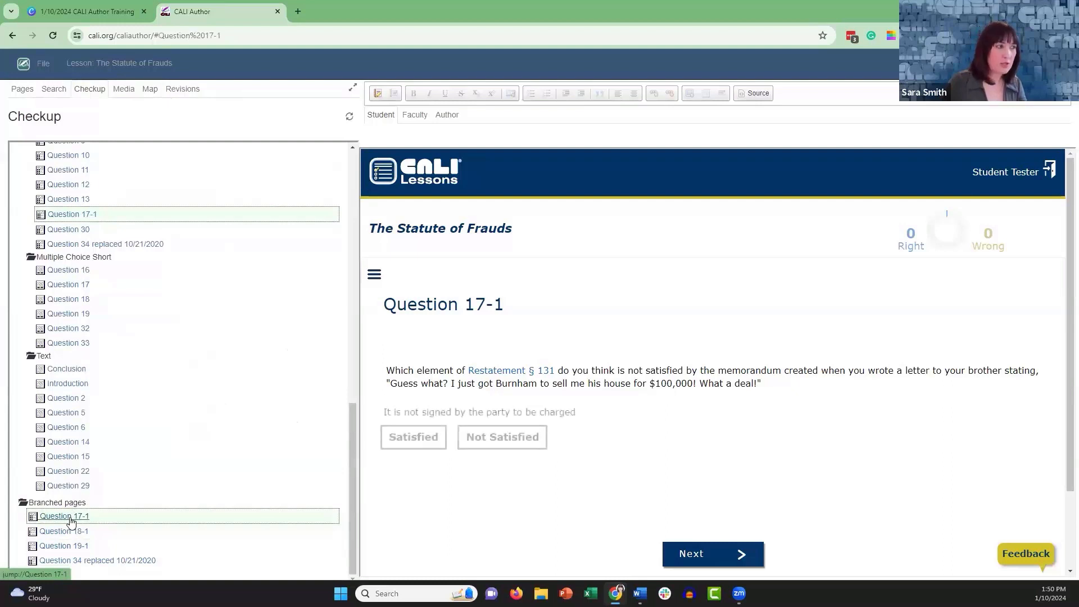
left_click(410, 120)
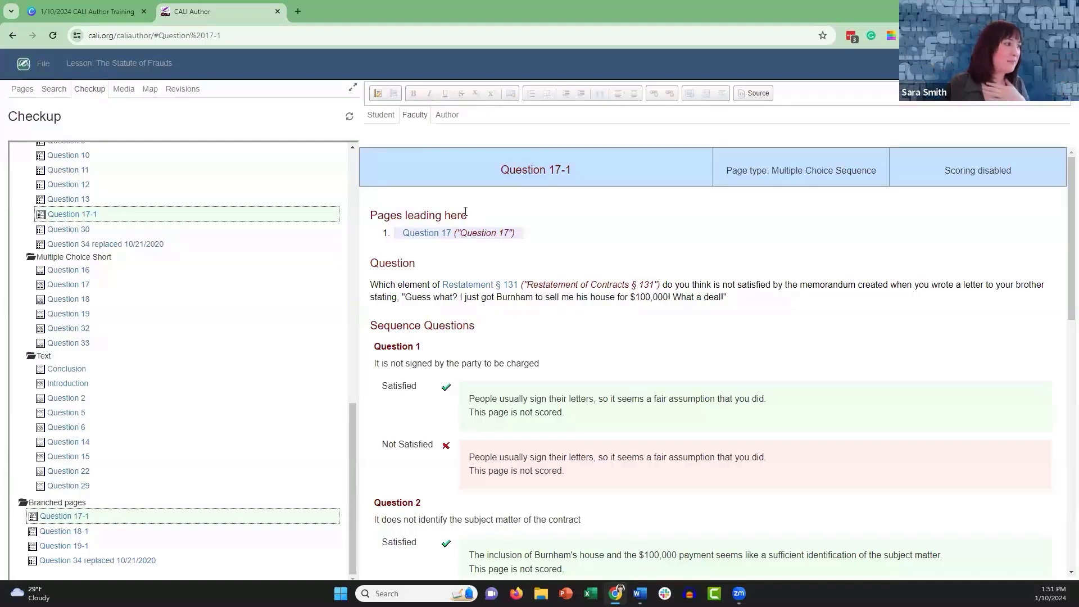
- Open Question 18 for authoring and examine the feedback and branching of its Yes and No choices
left_click(87, 301)
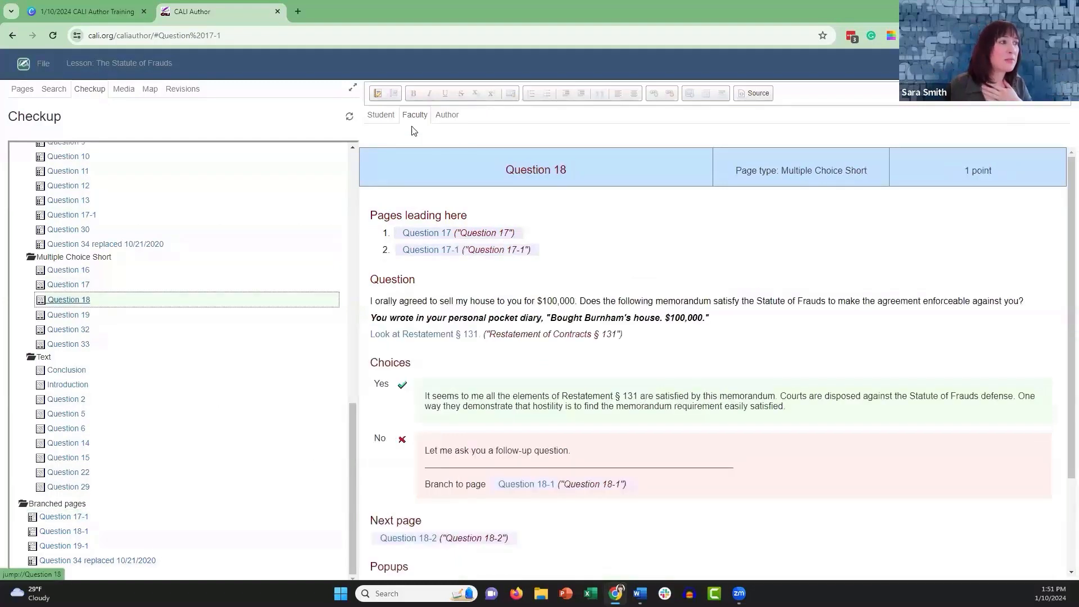
left_click(448, 114)
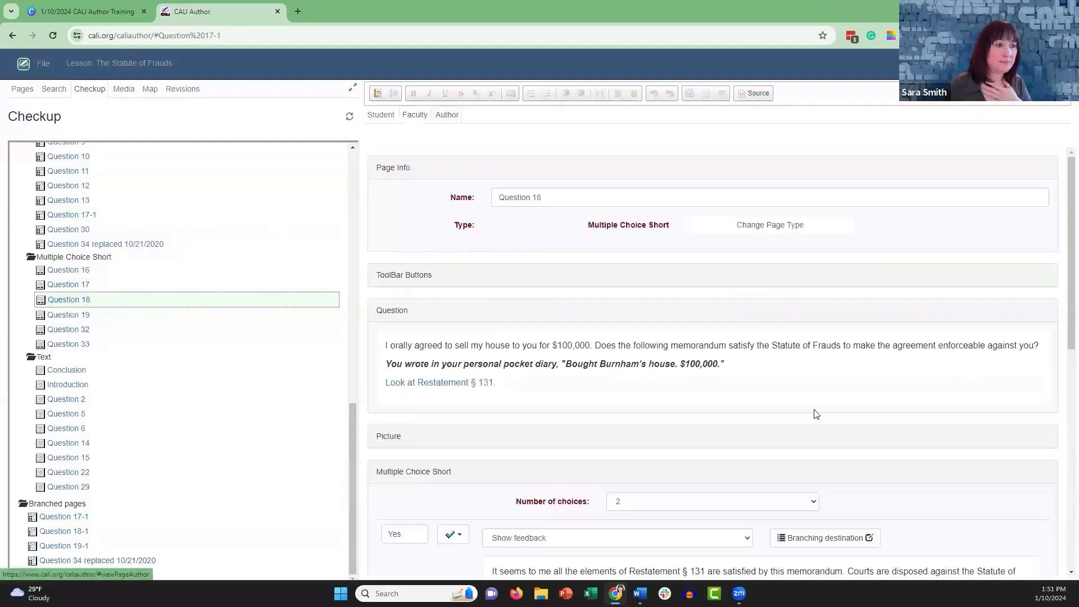
scroll(814, 414, "down", 5)
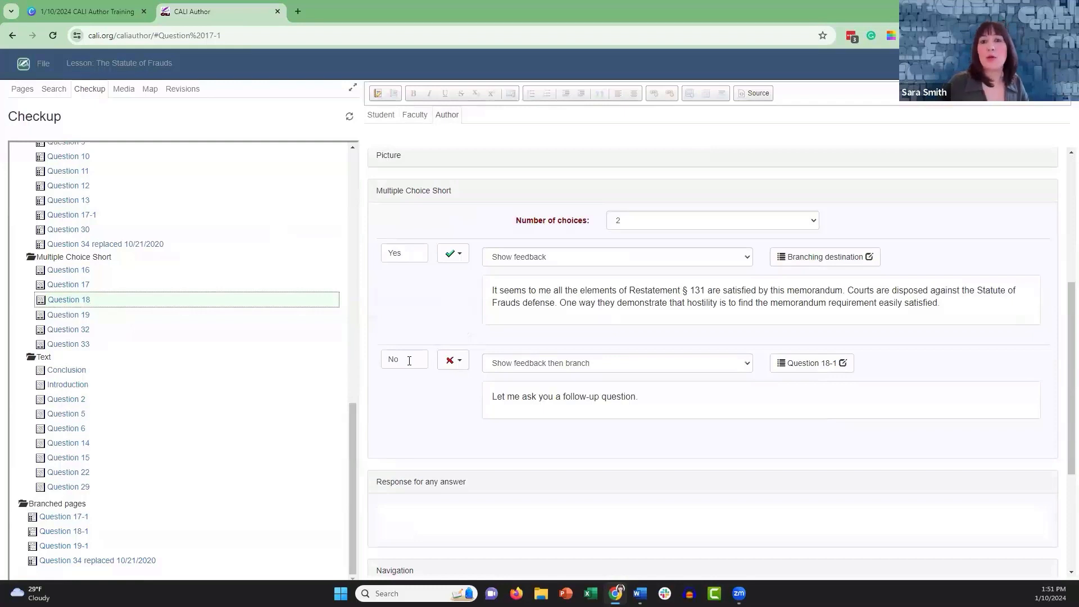
- Preview Question 18 as a student, answer No, continue to the follow-up question, and review its answer options
left_click(377, 120)
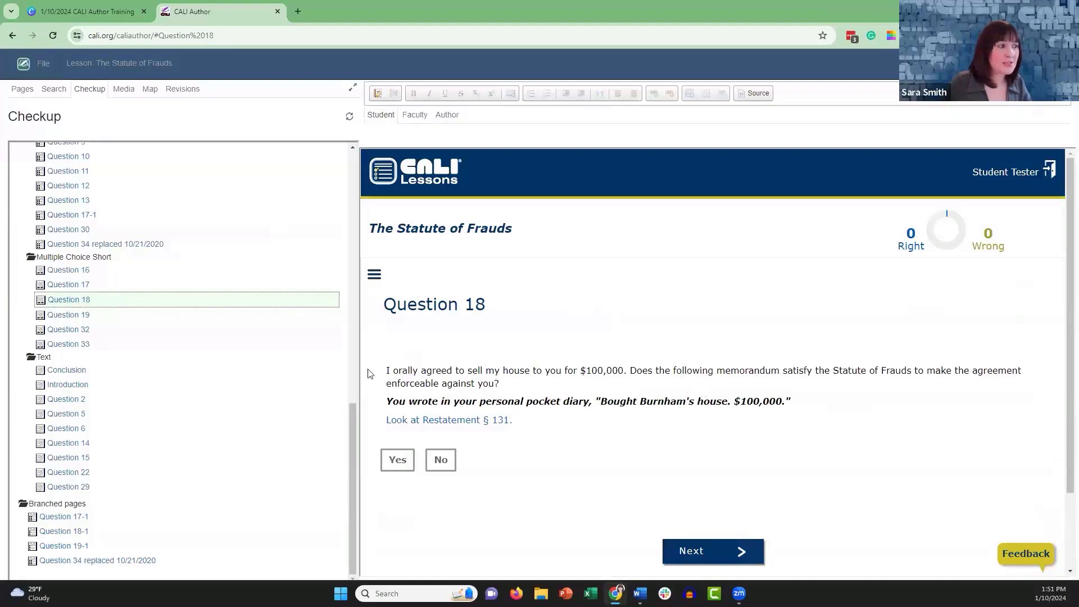
left_click(437, 462)
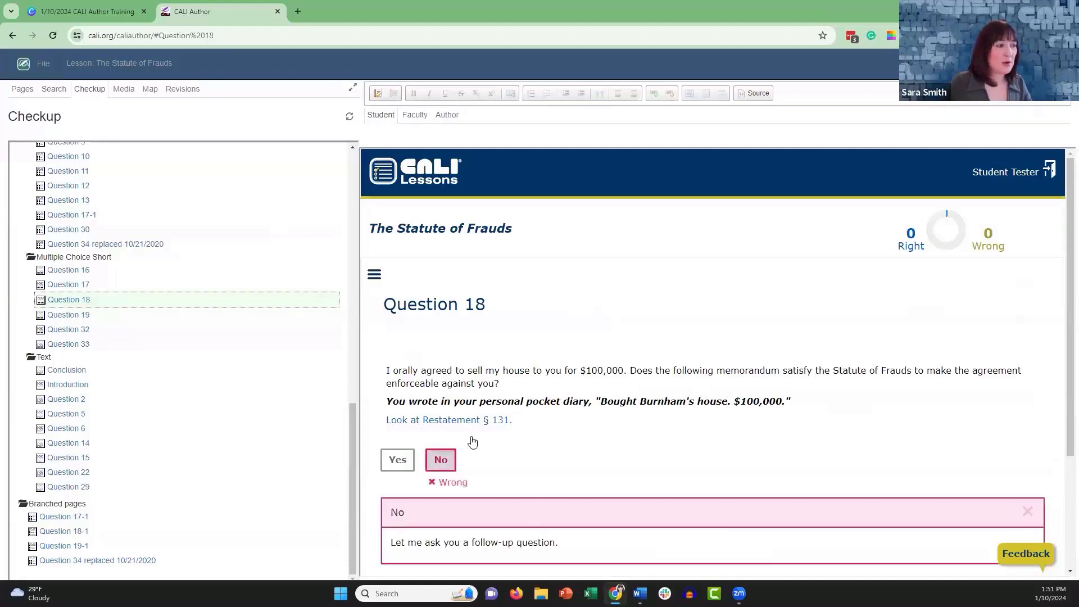
left_click(697, 458)
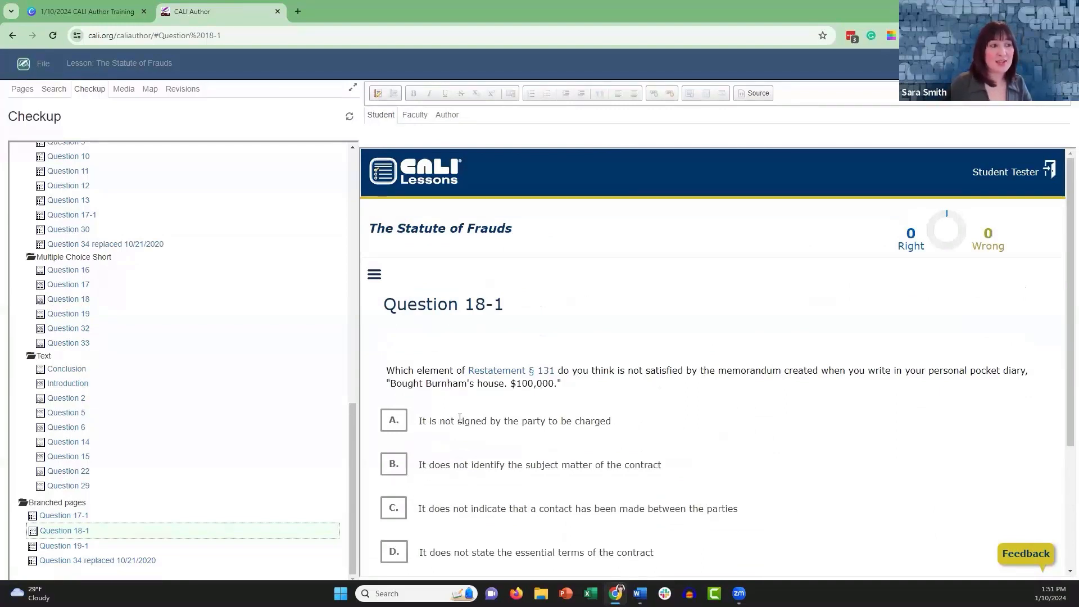
scroll(675, 462, "down", 2)
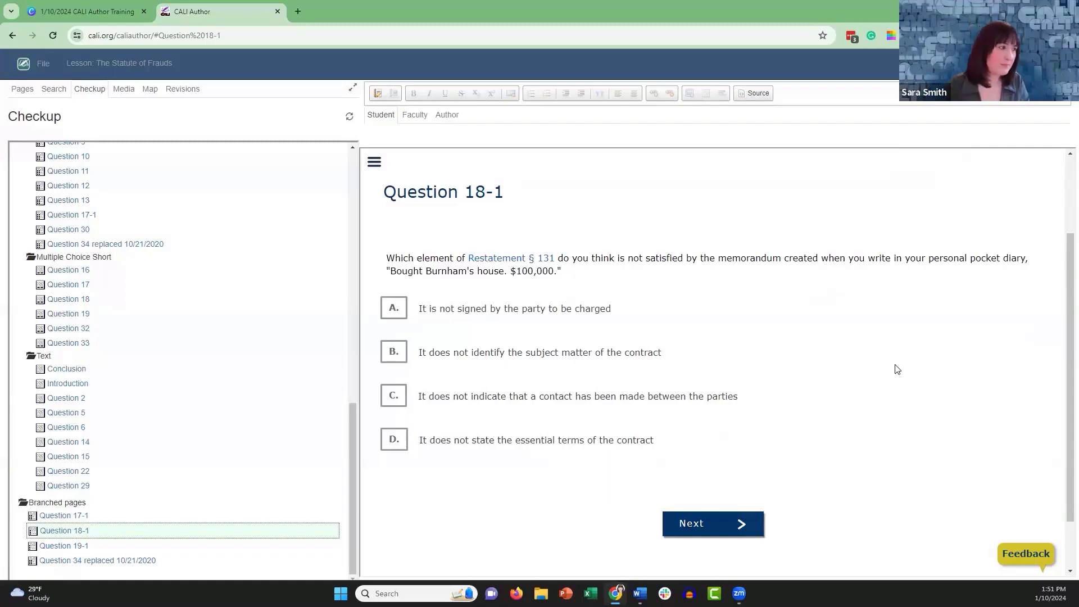
- Exit the lesson without saving and open "Joinder of Claims and Parties" from the CALI Library in read-only mode
left_click(43, 63)
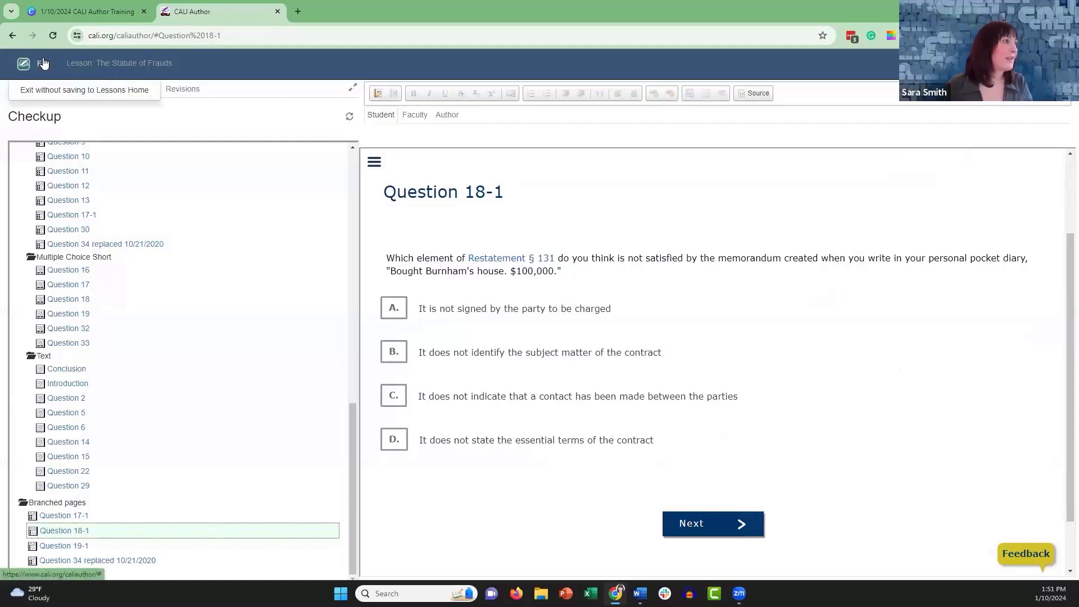
left_click(45, 91)
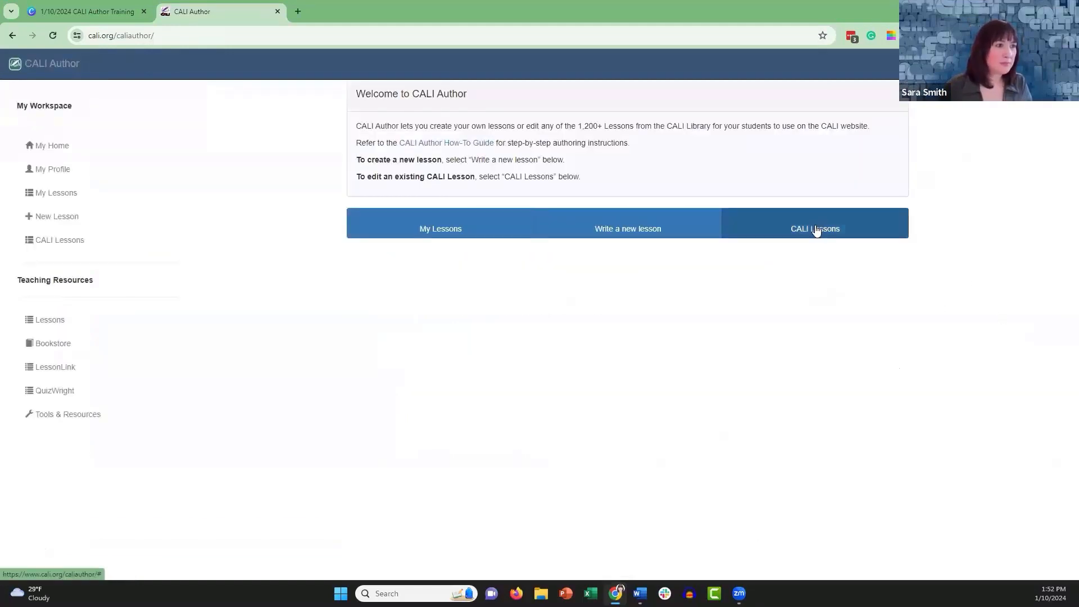
left_click(816, 229)
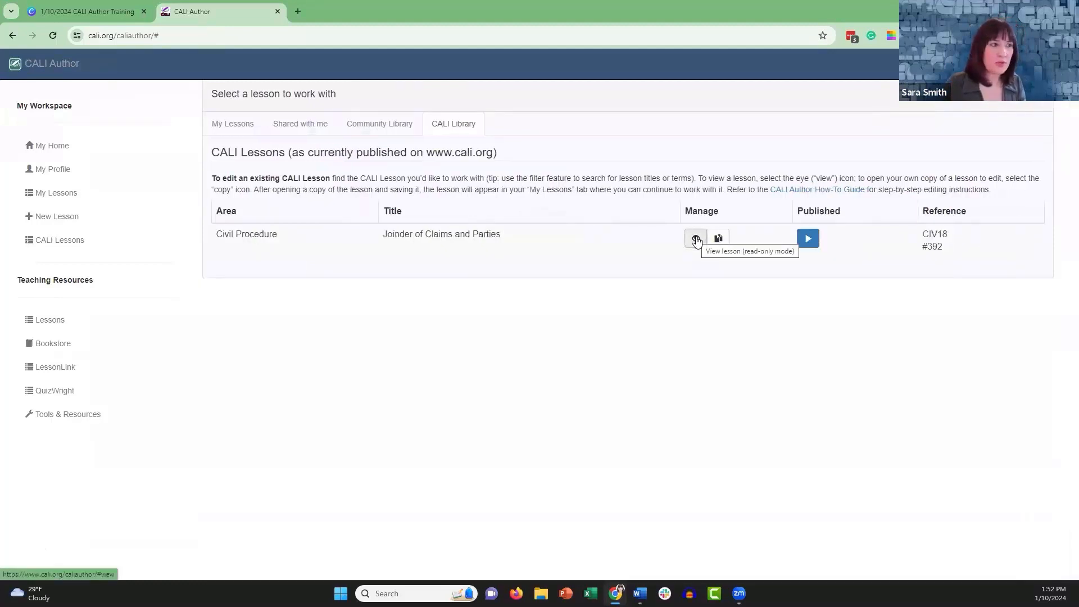
left_click(696, 240)
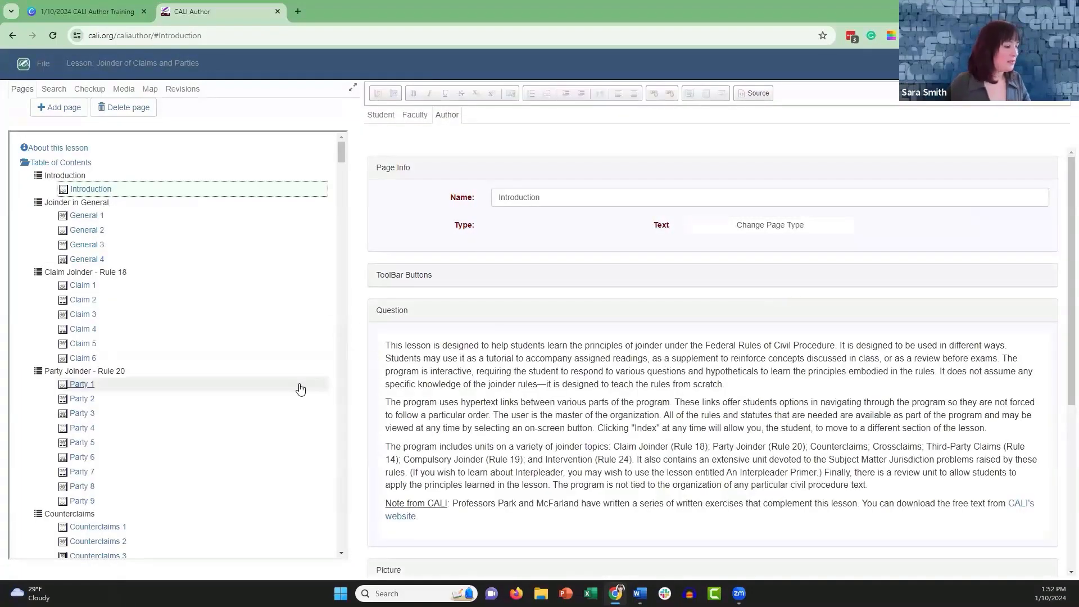
- Open SMJ 2 under Subject Matter Jurisdiction and examine its Yes and No branching, including the available feedback options for the Yes choice
scroll(200, 383, "down", 10)
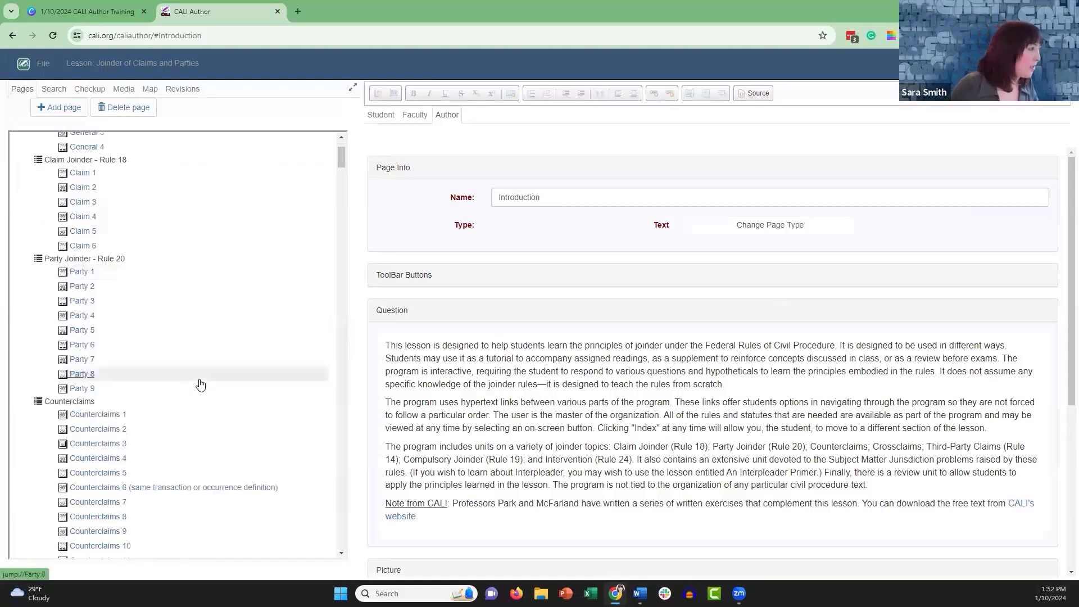
scroll(190, 442, "down", 15)
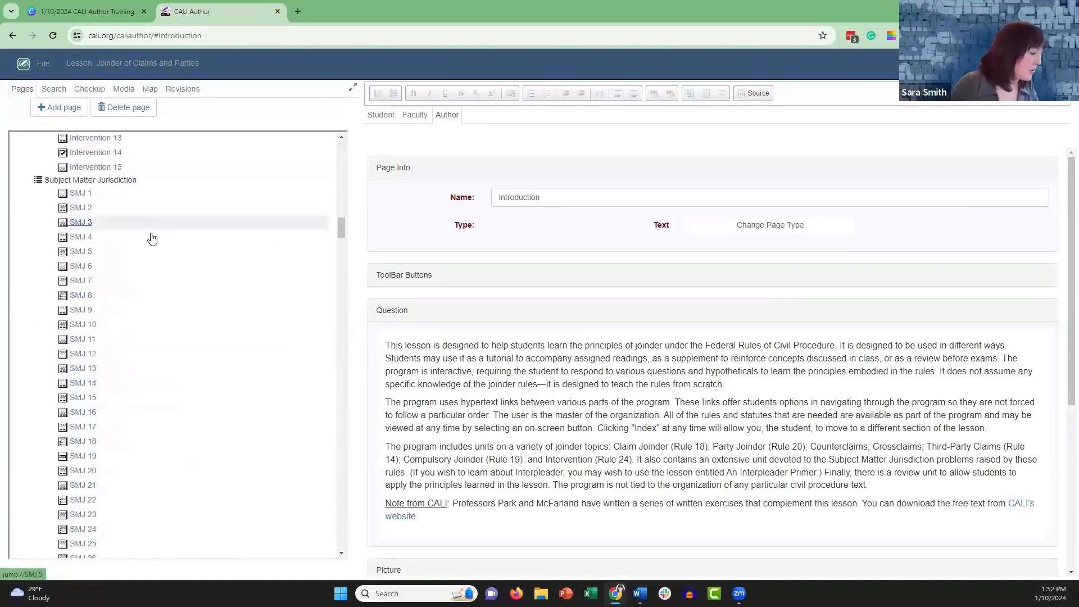
left_click(81, 209)
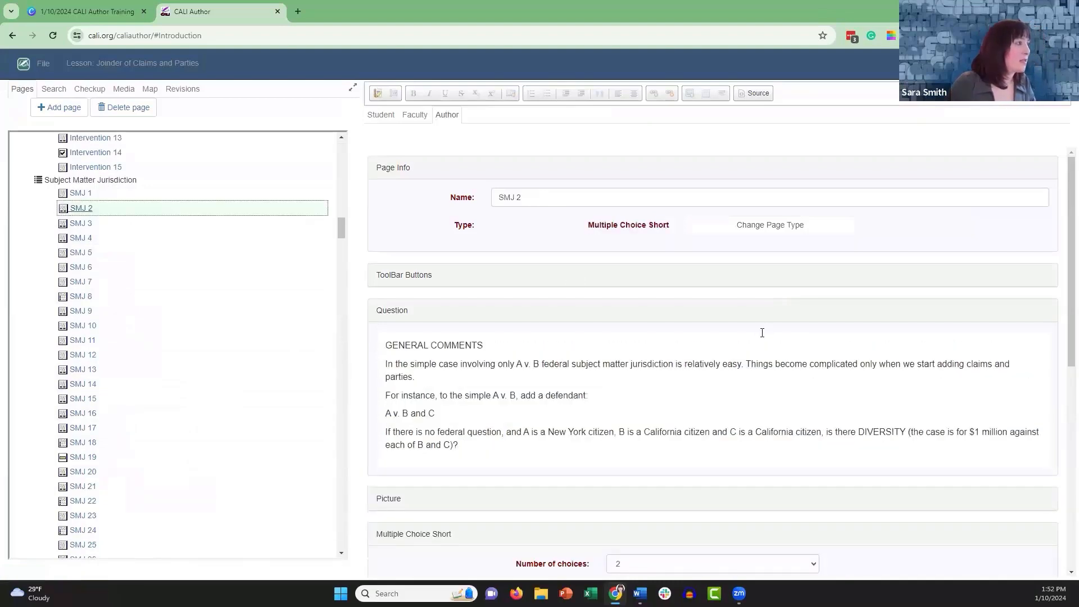
scroll(719, 362, "down", 2)
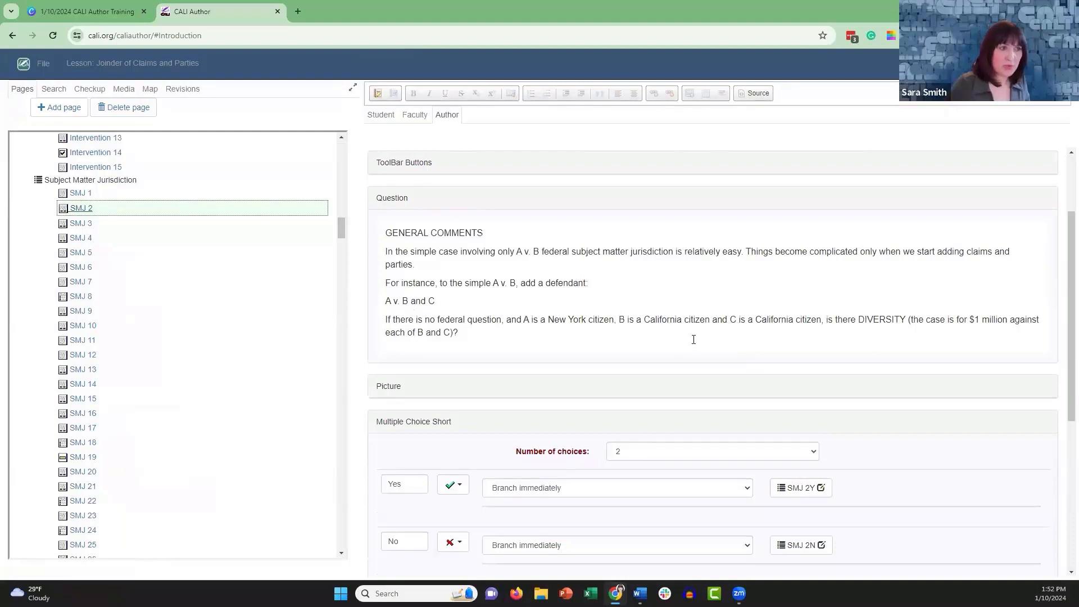
scroll(725, 348, "down", 3)
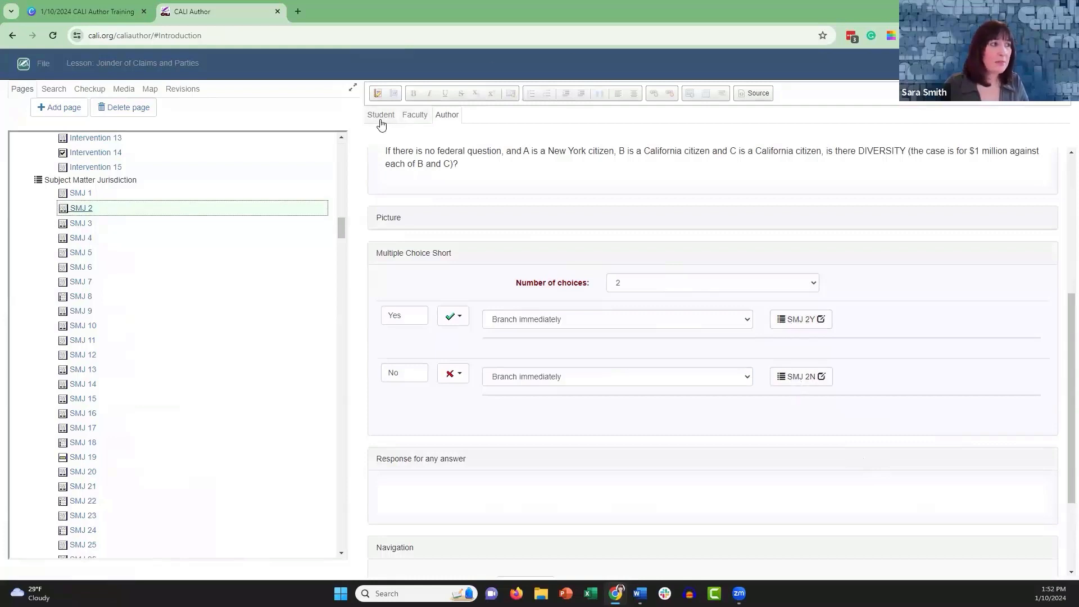
left_click(739, 319)
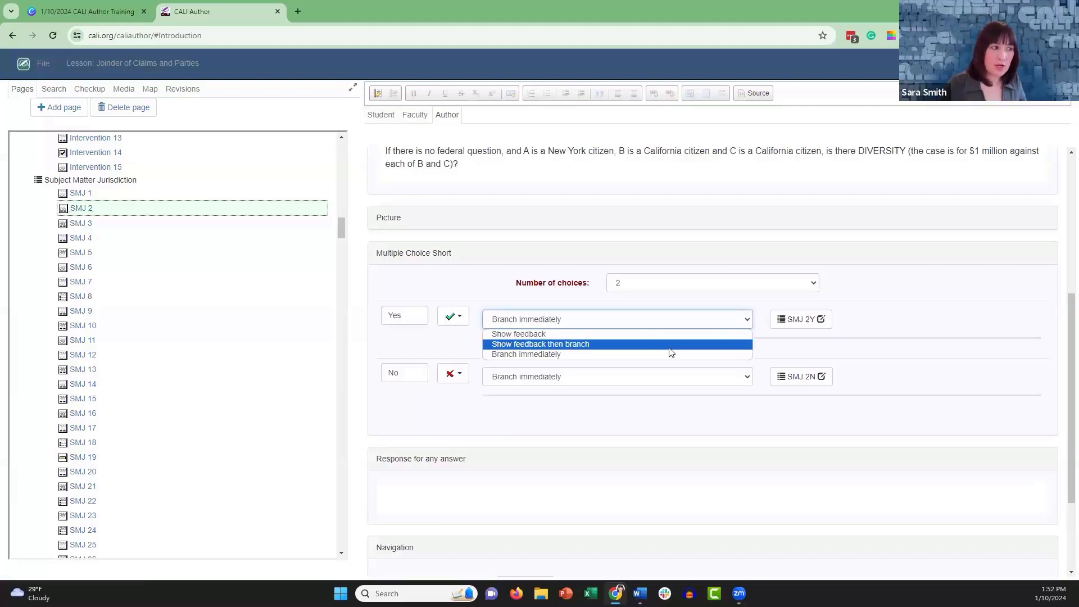
left_click(736, 322)
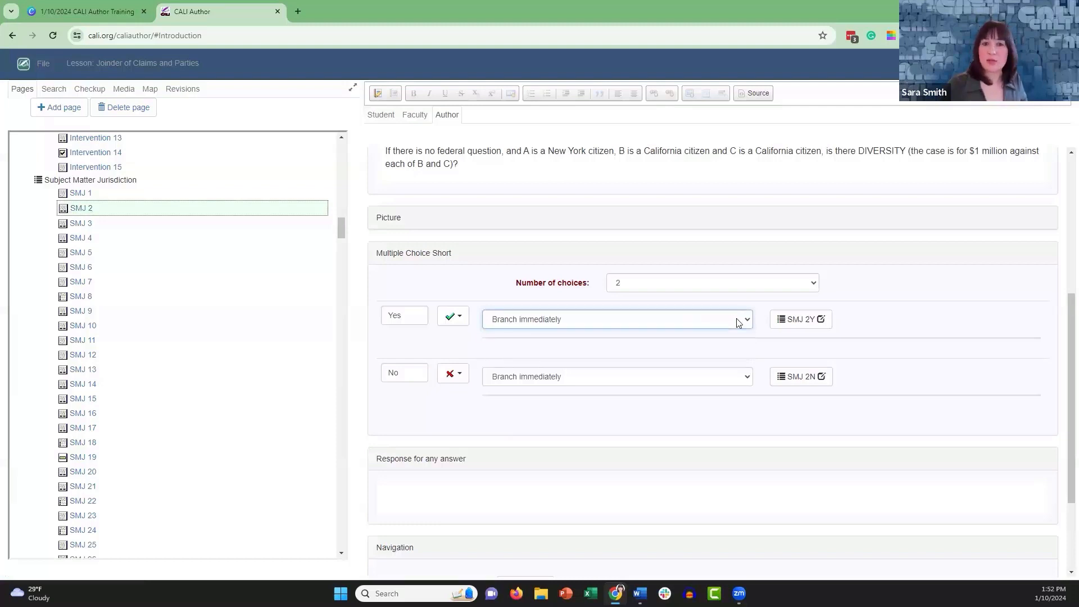
- Preview SMJ 2 as a student, answer Yes, try the follow-up question SMJ 2Y, and review the feedback for its Yes answer
left_click(381, 115)
scroll(872, 412, "down", 3)
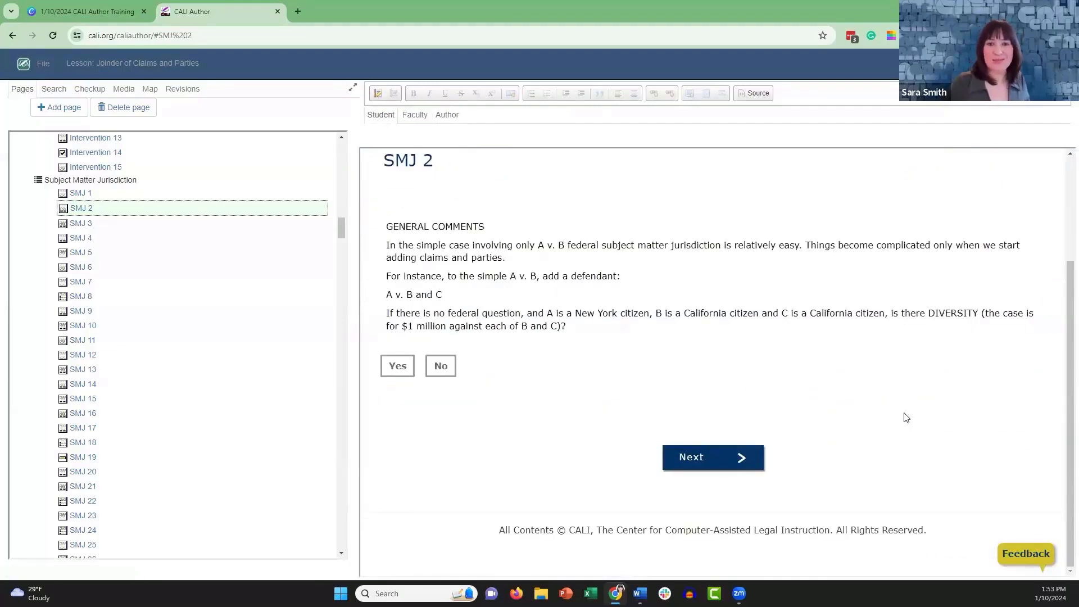
left_click(397, 369)
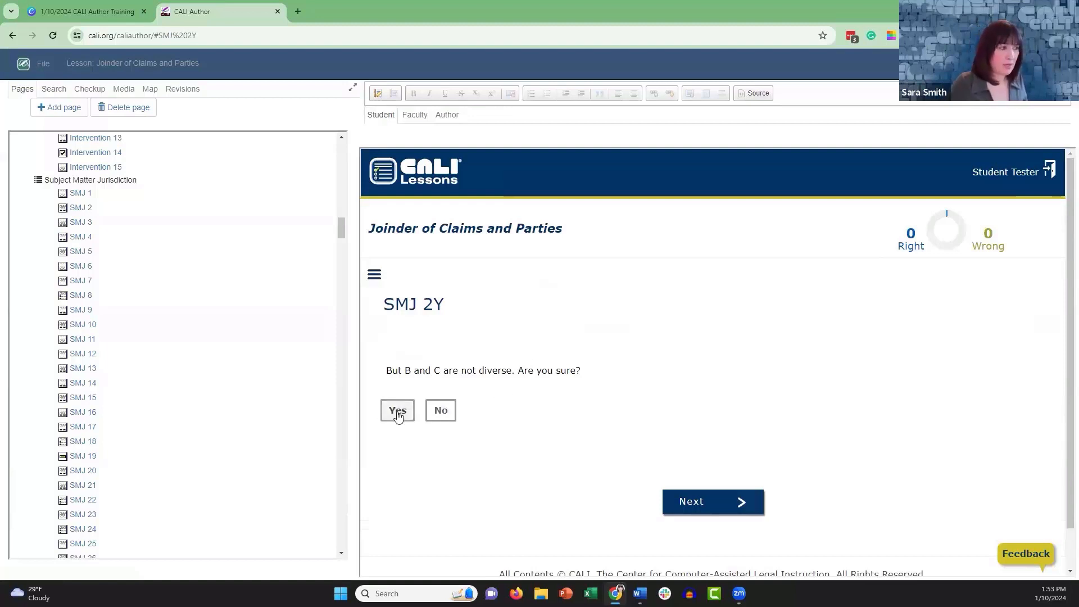
left_click(440, 411)
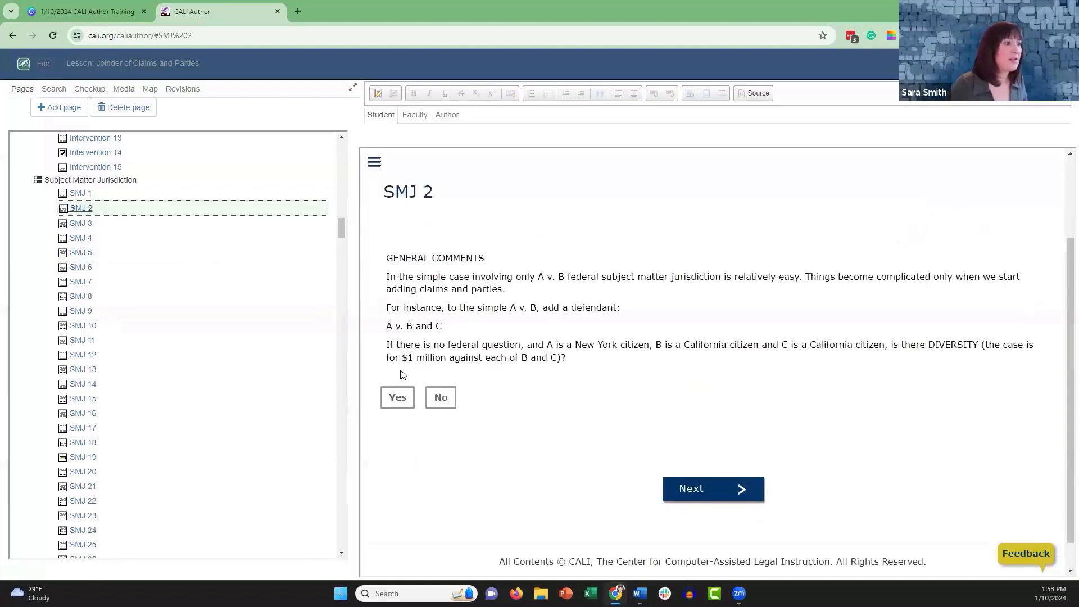
left_click(396, 399)
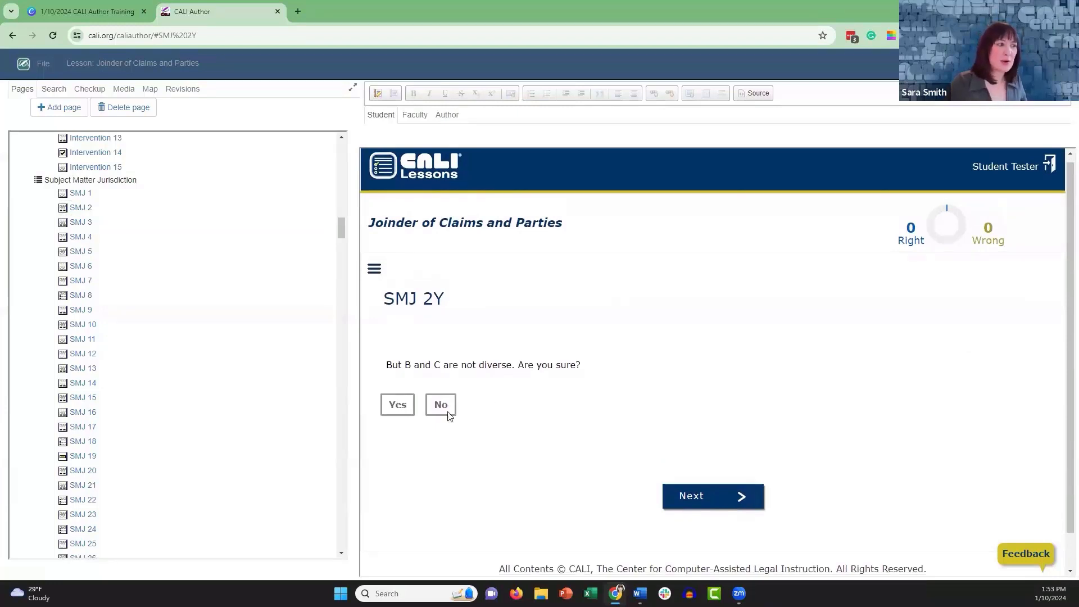
left_click(391, 403)
scroll(733, 382, "down", 2)
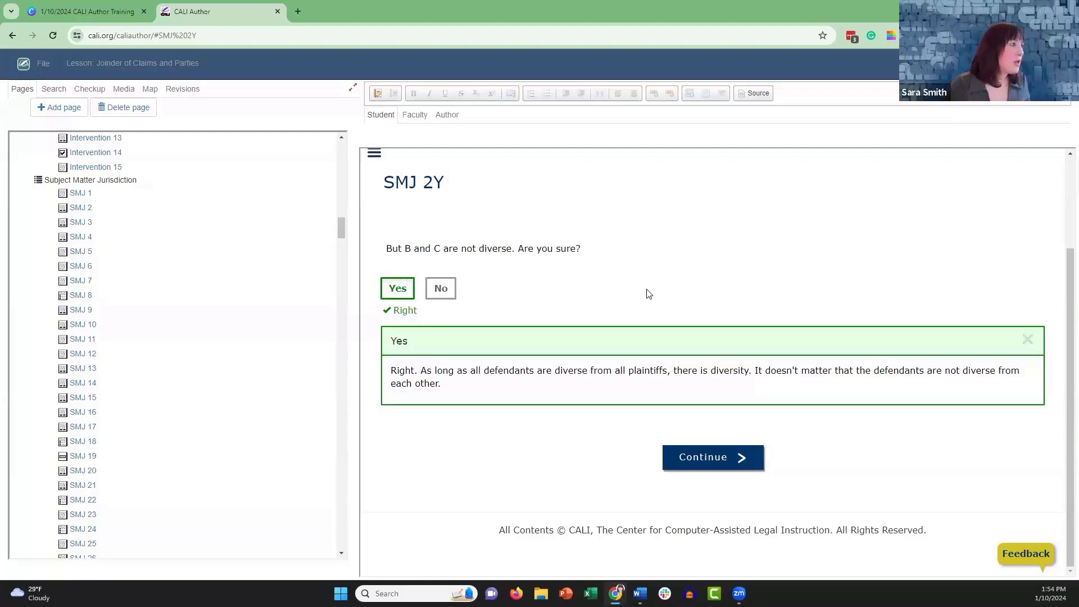
- Exit the lesson without saving and open "The Hearsay Rule & Its Exceptions" from the CALI Library in read-only mode
left_click(42, 63)
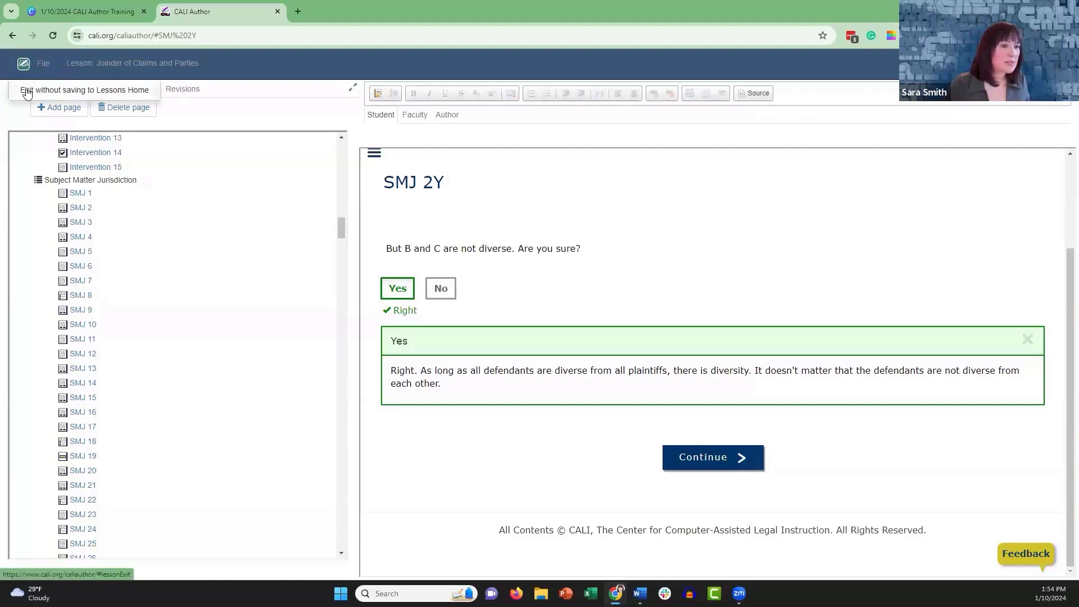
left_click(26, 91)
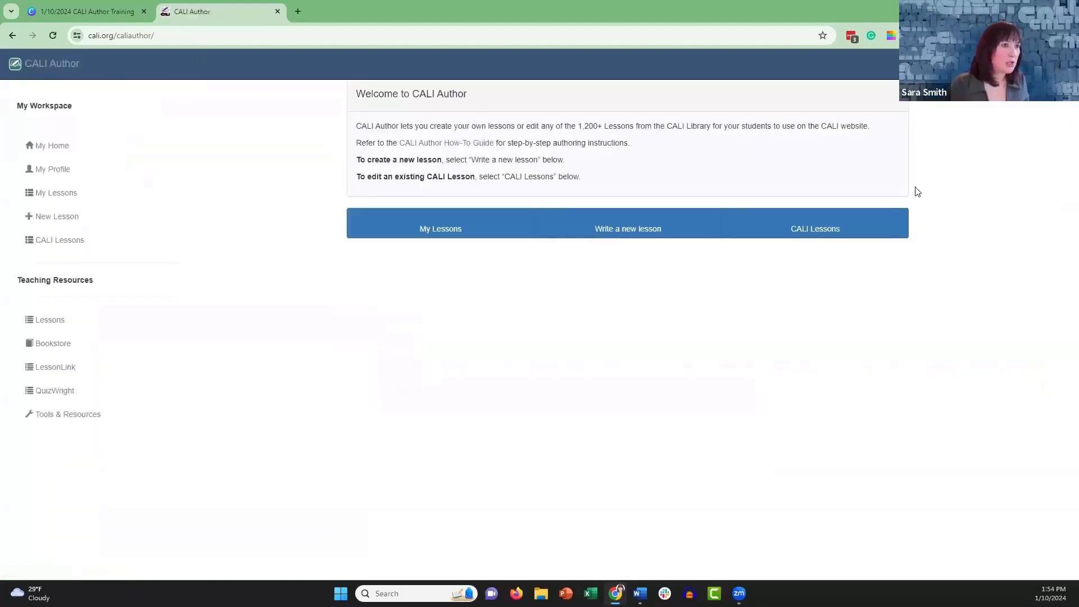
left_click(833, 233)
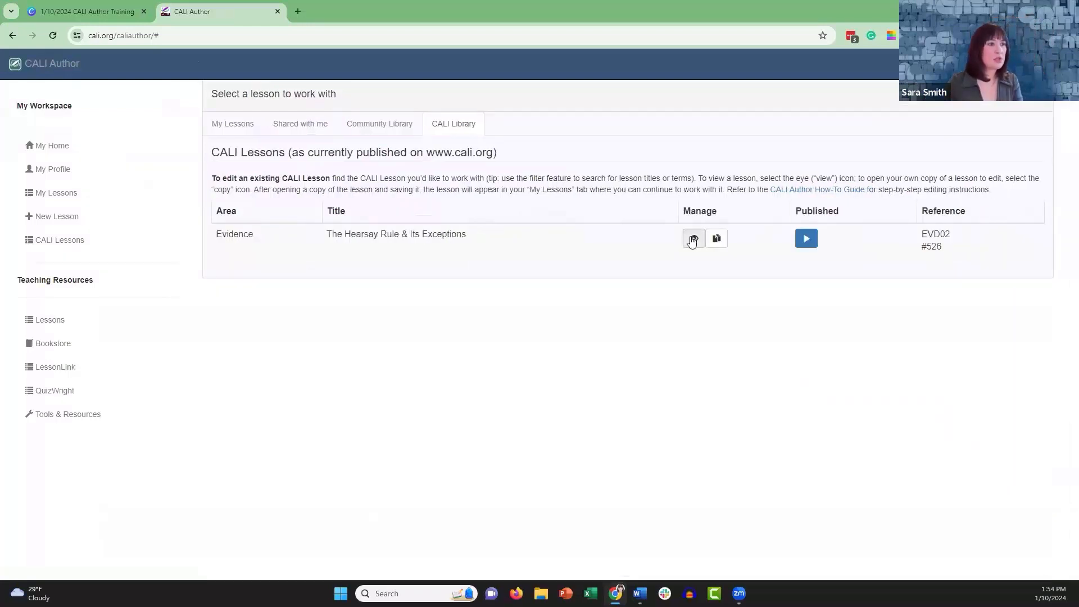
left_click(694, 238)
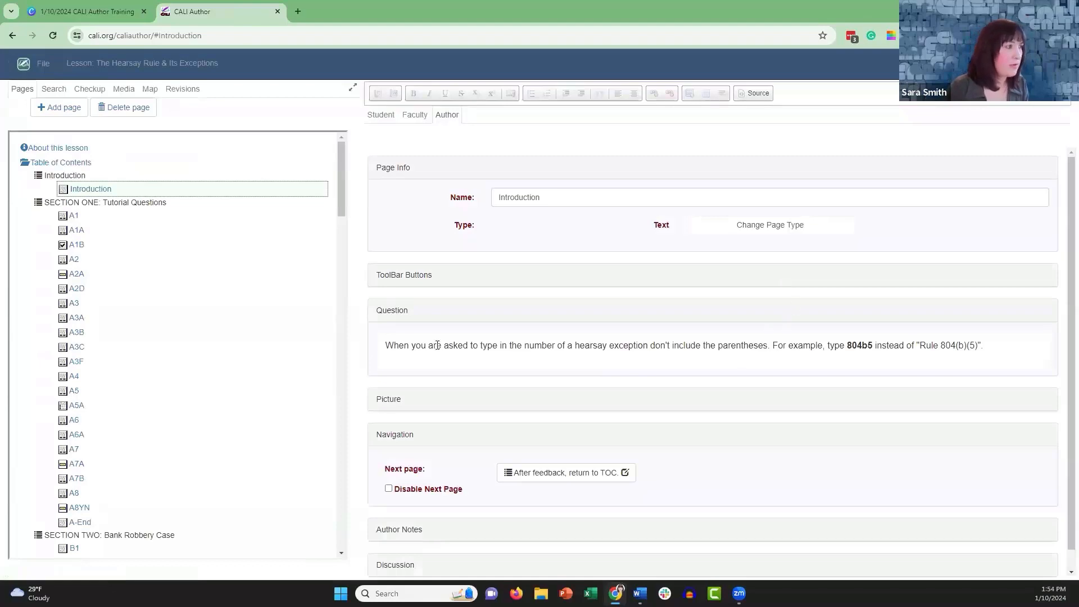
- Open page C7 in the Slip-and-Fall Case section and examine its question text and the branching of its Yes and No choices
scroll(214, 383, "down", 10)
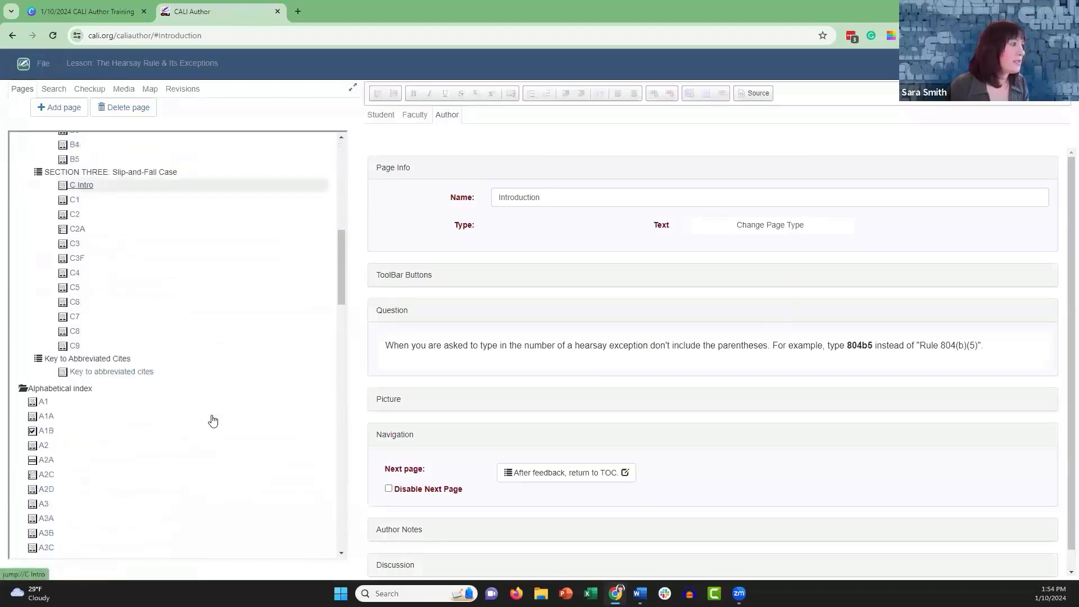
left_click(78, 316)
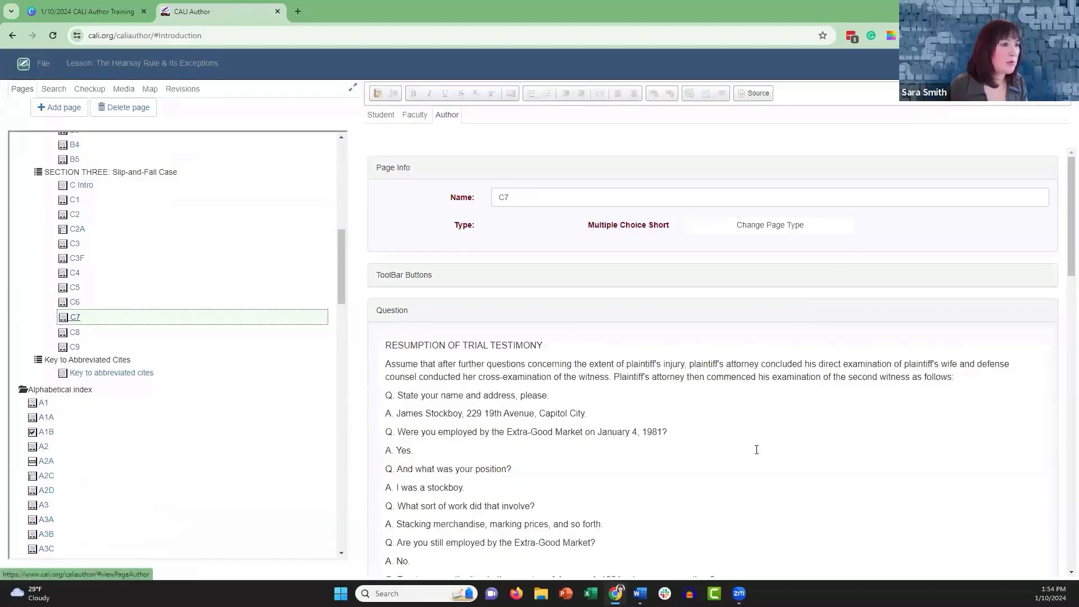
scroll(761, 477, "down", 2)
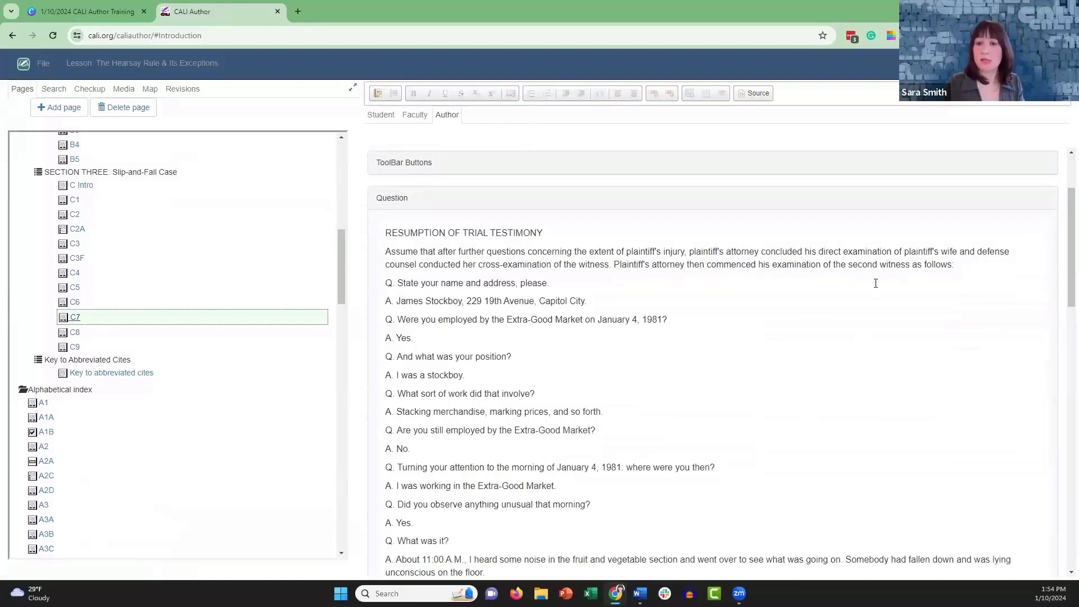
scroll(875, 286, "down", 6)
scroll(877, 296, "down", 5)
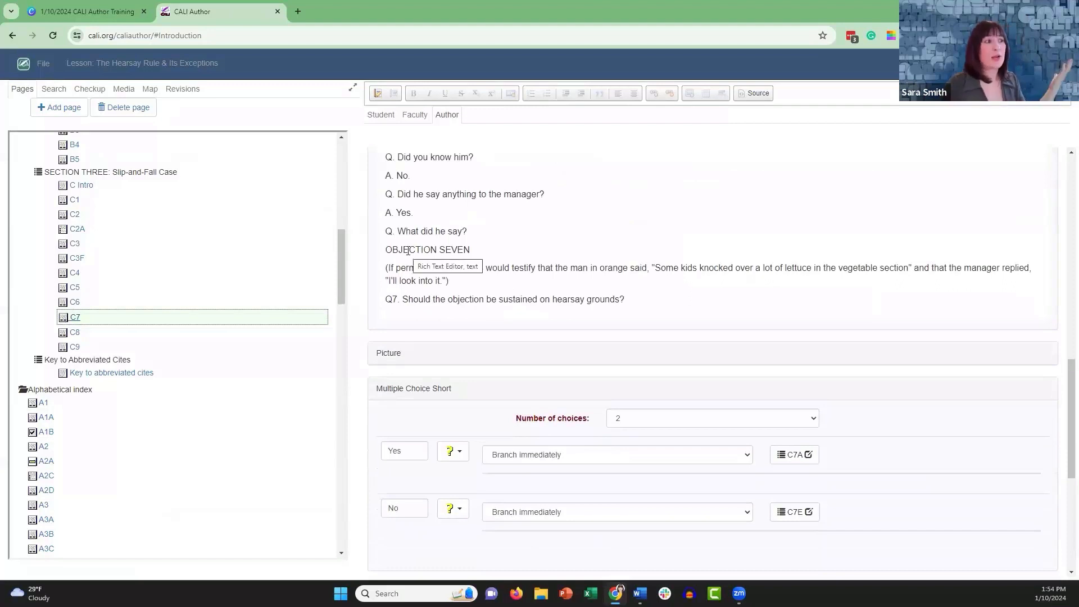
scroll(614, 439, "down", 3)
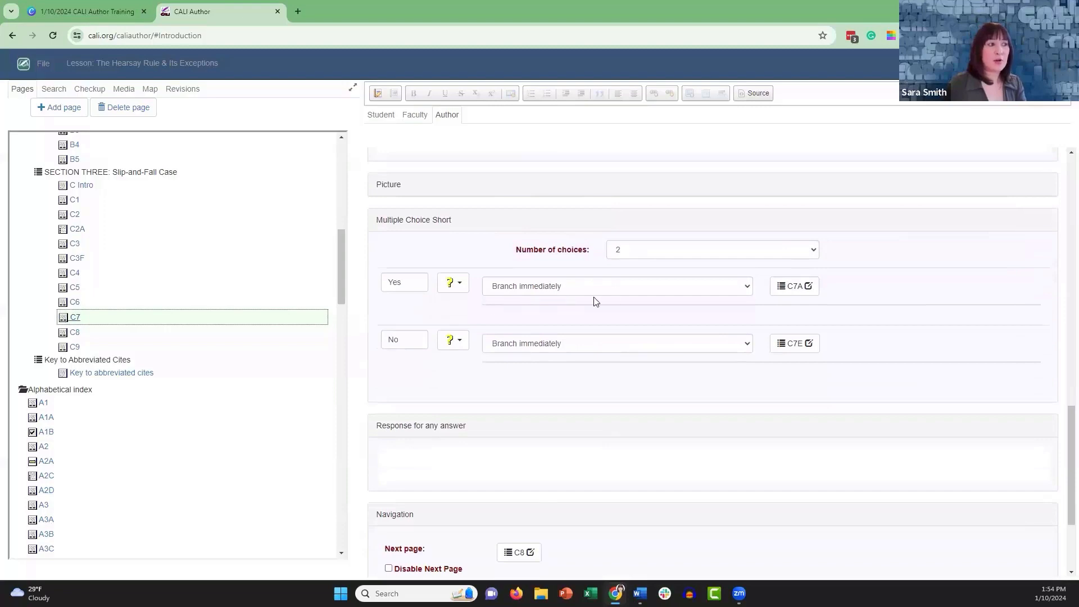
- Preview C7 as a student and answer Yes to Q7 to follow its branch
left_click(373, 116)
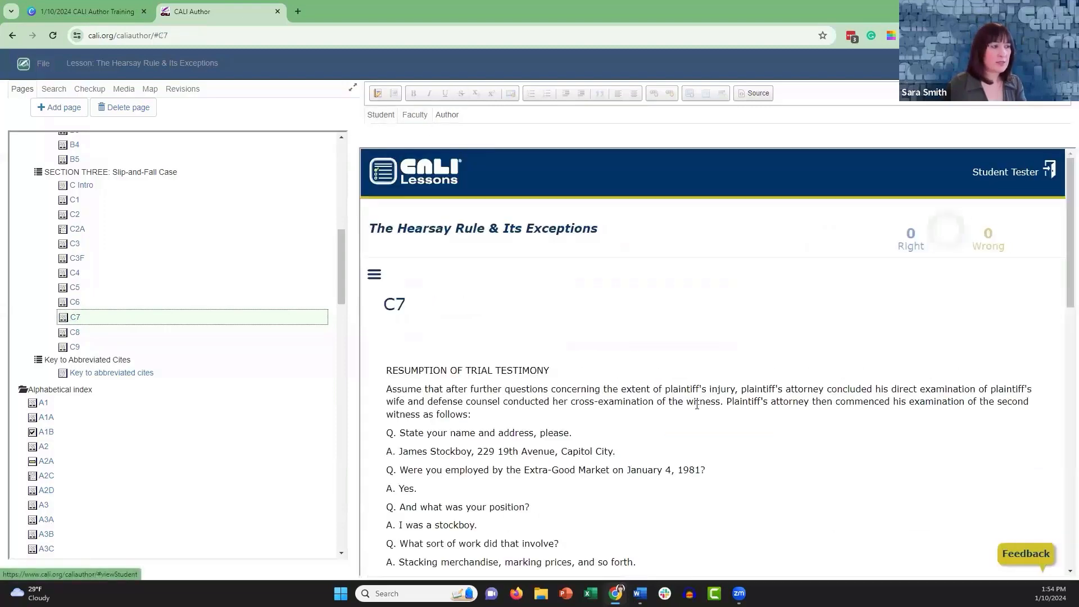
scroll(675, 323, "down", 10)
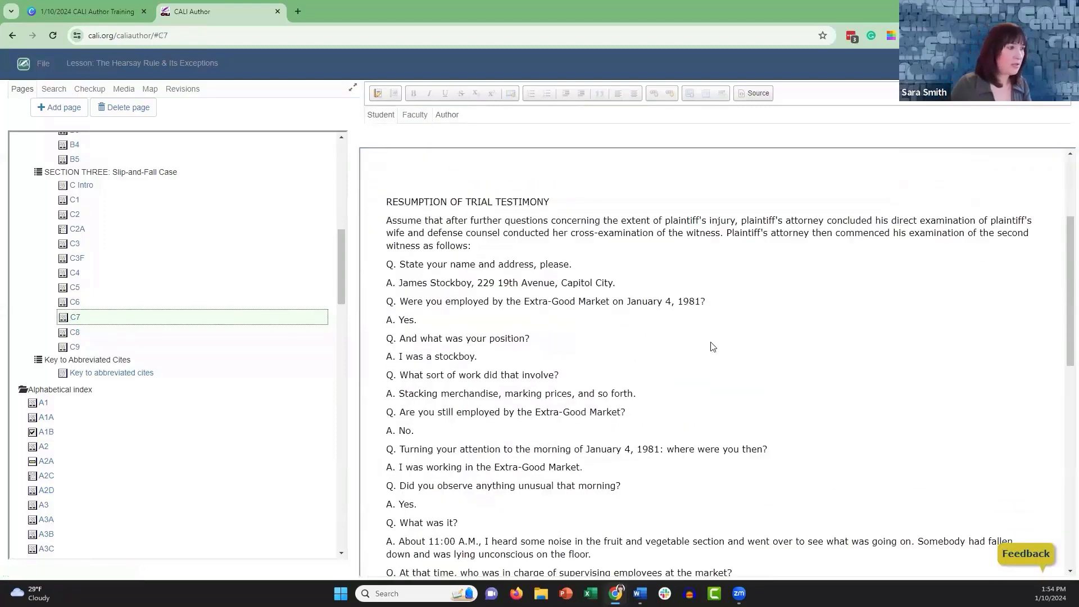
scroll(719, 395, "down", 1)
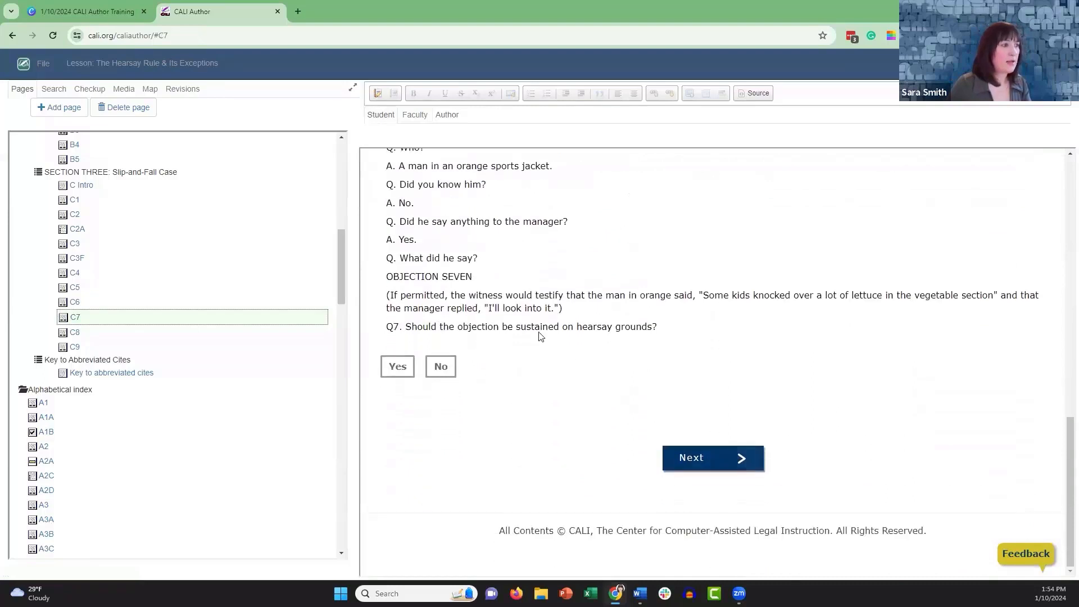
left_click(399, 367)
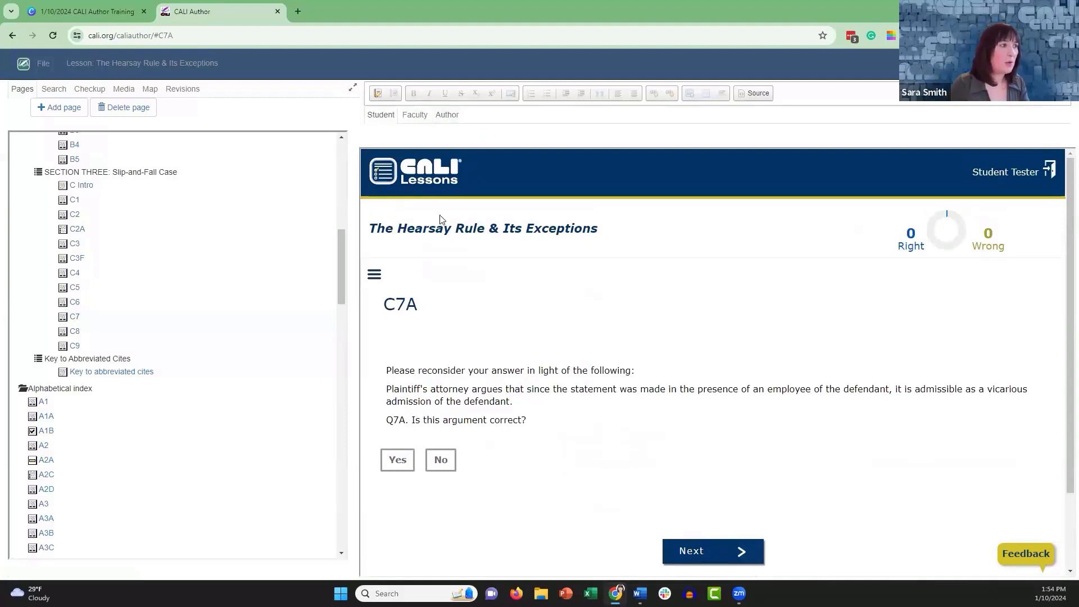
- Check the faculty version of C7 for pages leading to it, and review its branch destinations in the authoring view
left_click(420, 115)
left_click(420, 234)
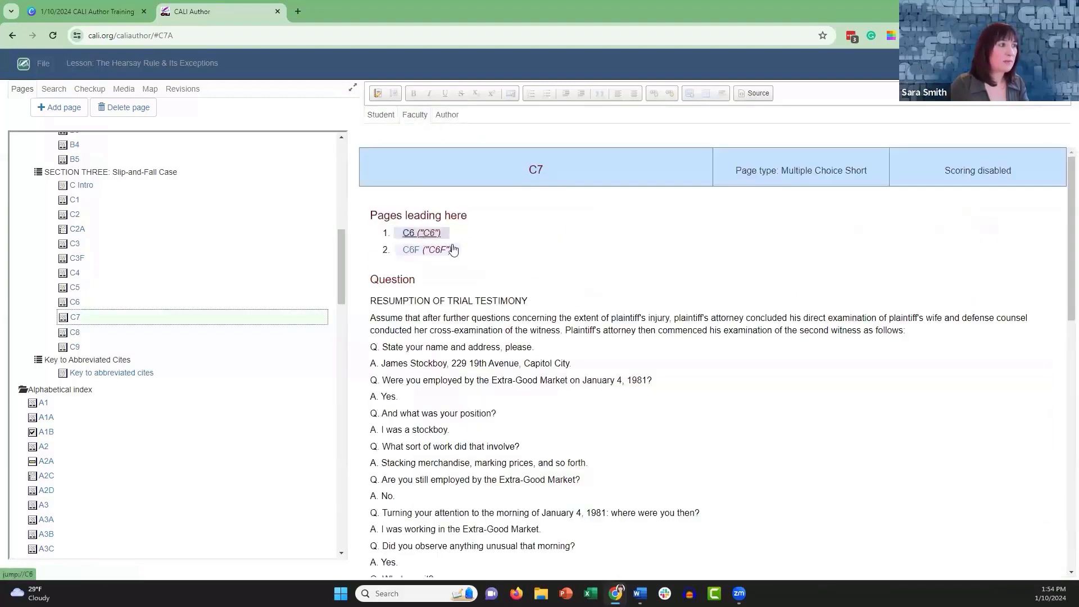
left_click(446, 114)
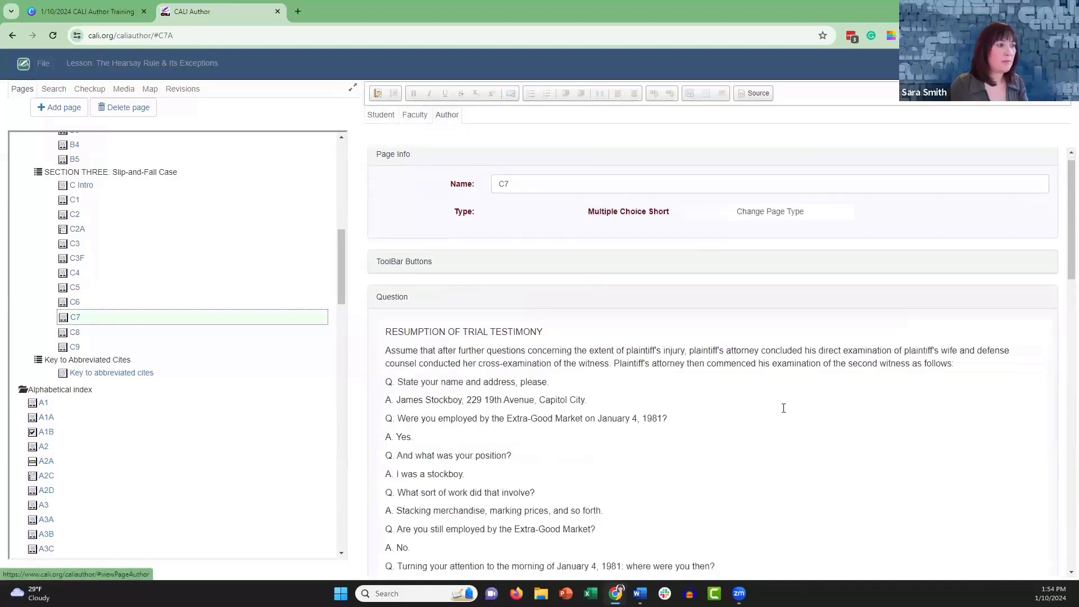
scroll(783, 410, "down", 10)
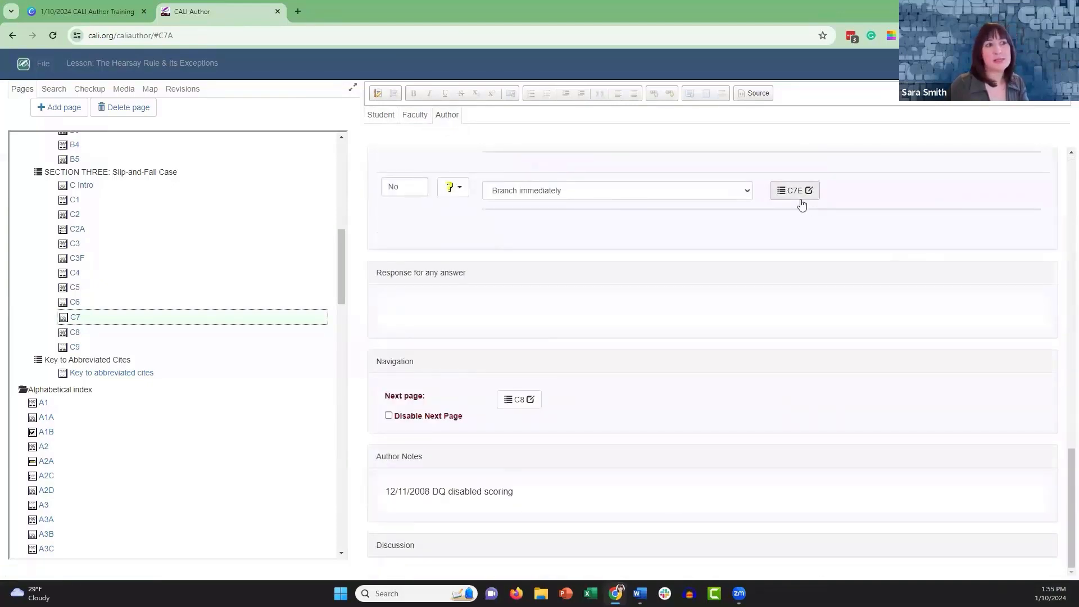
scroll(792, 315, "up", 3)
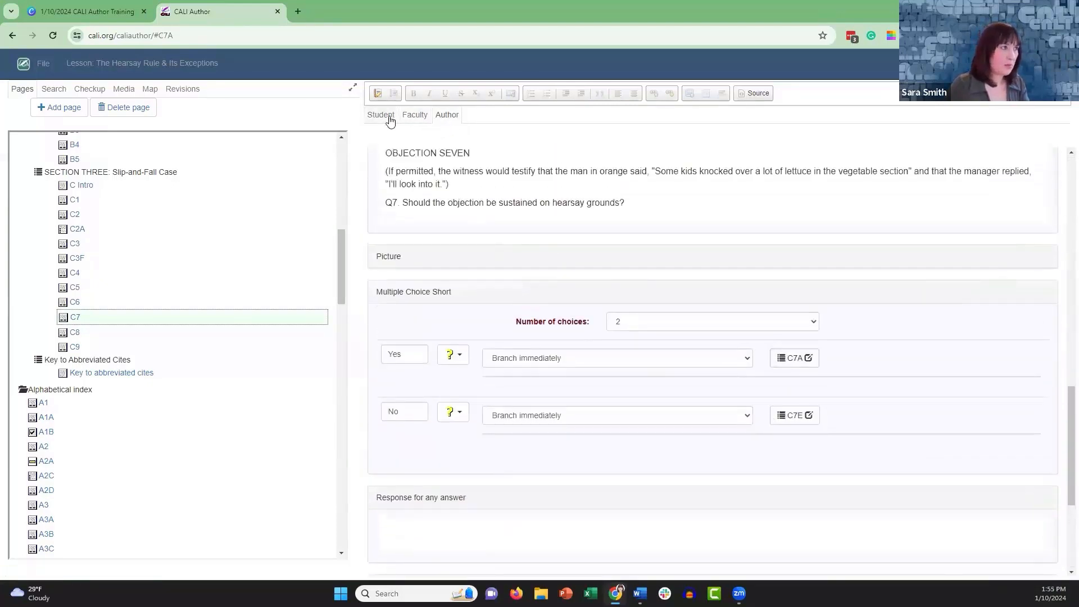
- Preview C7 as a student again, answer Yes, and read the follow-up question on C7A
left_click(382, 115)
scroll(582, 492, "down", 12)
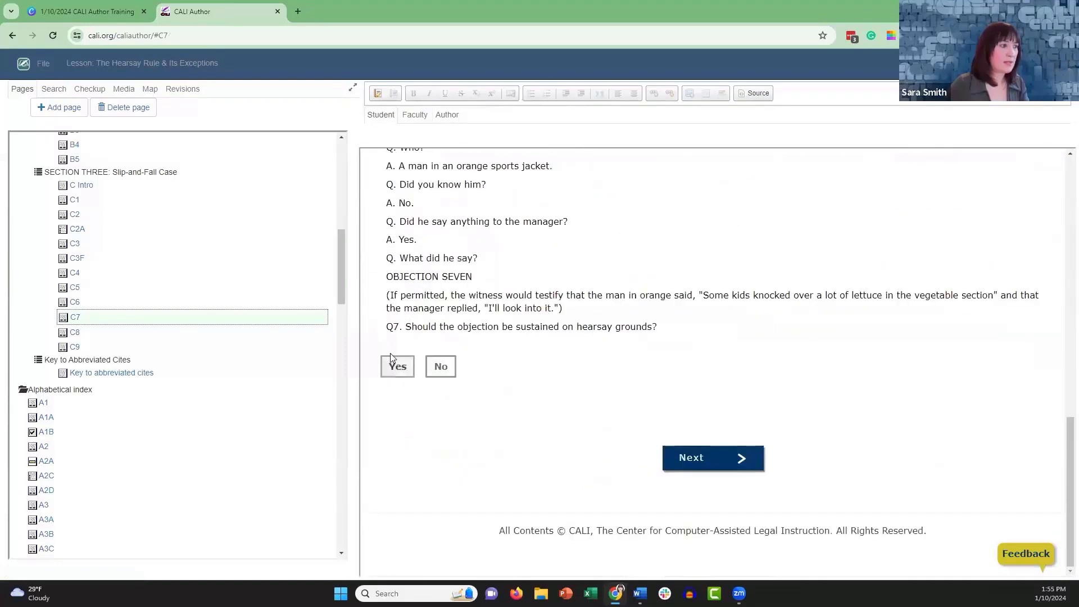
left_click(397, 365)
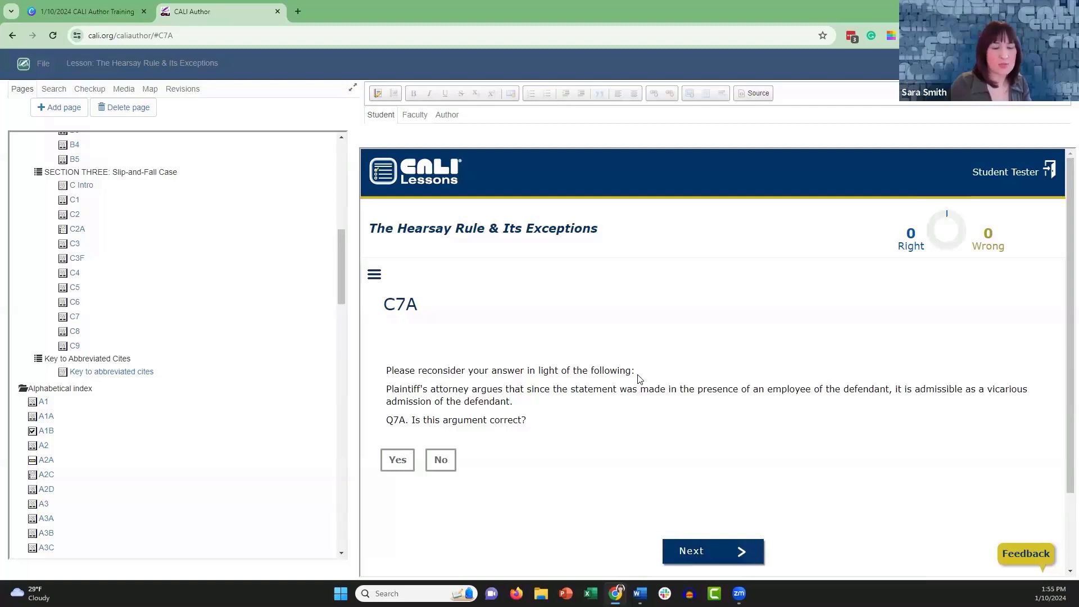
scroll(602, 436, "down", 2)
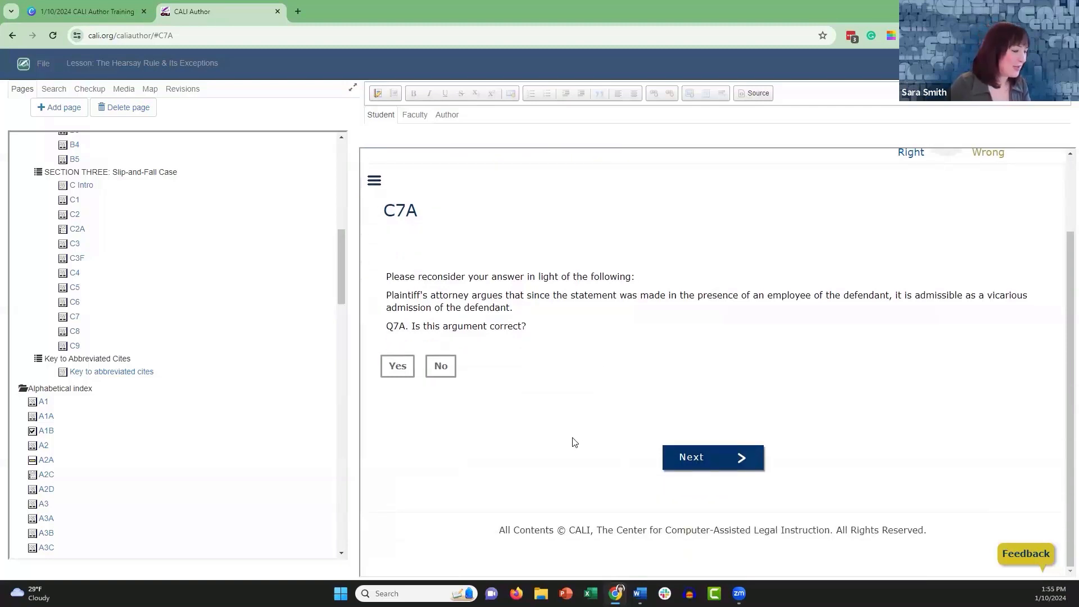
- Open page C1 for authoring and examine the branching of its Sustain and Overrule choices, listing the feedback options for Sustain
scroll(174, 371, "up", 3)
left_click(71, 371)
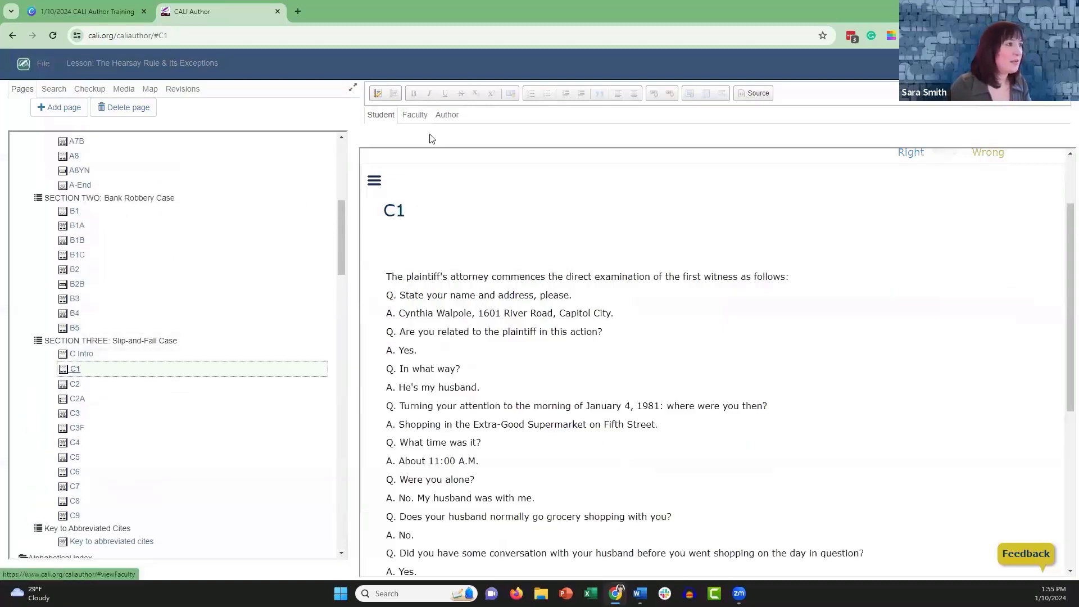
left_click(447, 115)
scroll(736, 387, "down", 3)
scroll(737, 394, "down", 7)
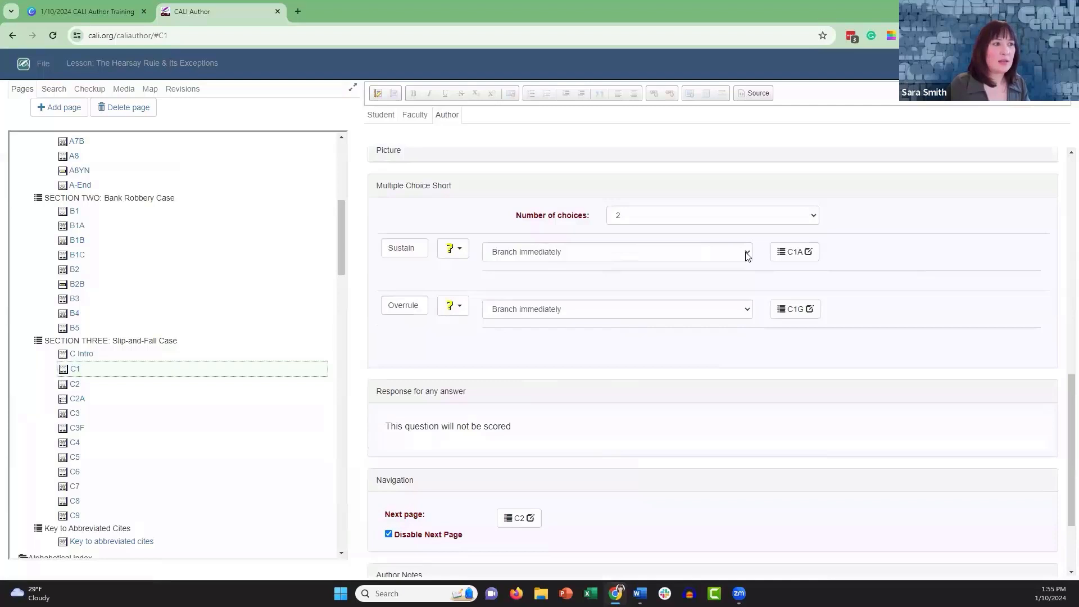
left_click(748, 253)
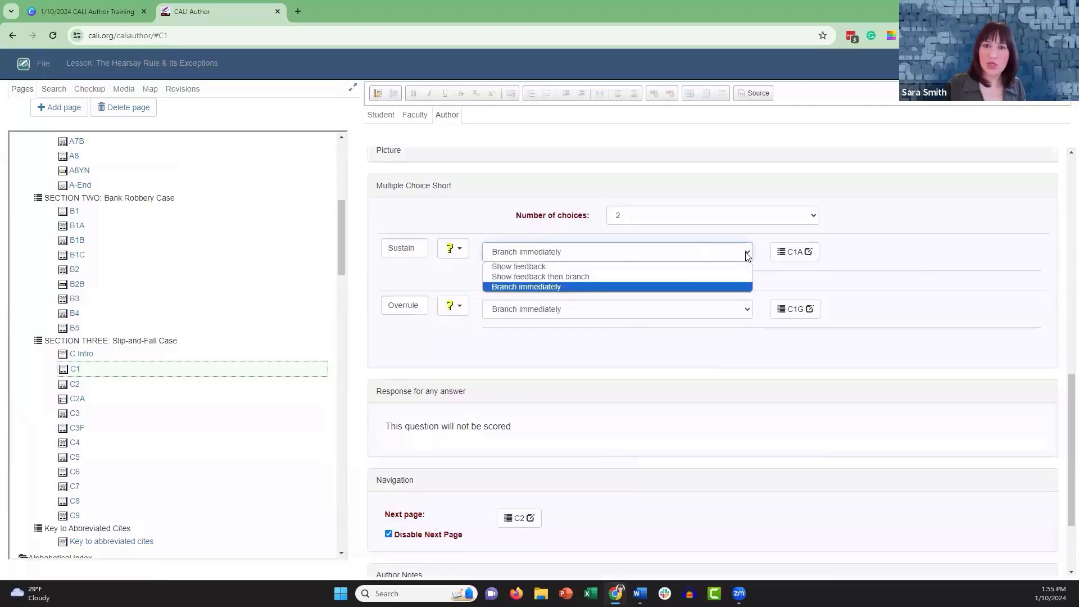
- Keep Sustain set to branch immediately and review C1's response for any answer, navigation settings and author notes
left_click(747, 254)
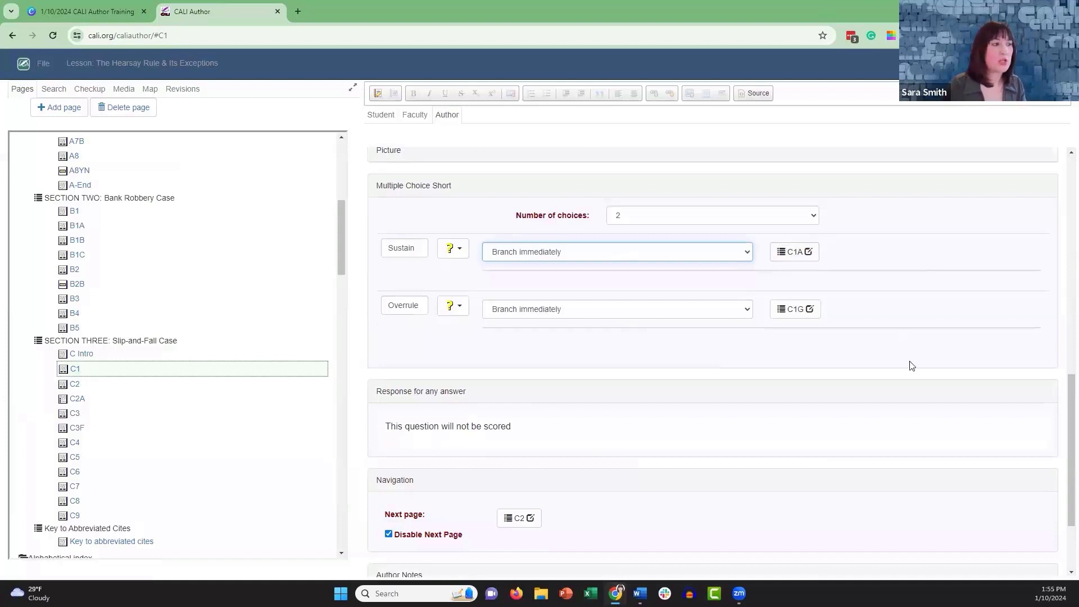
scroll(911, 366, "down", 2)
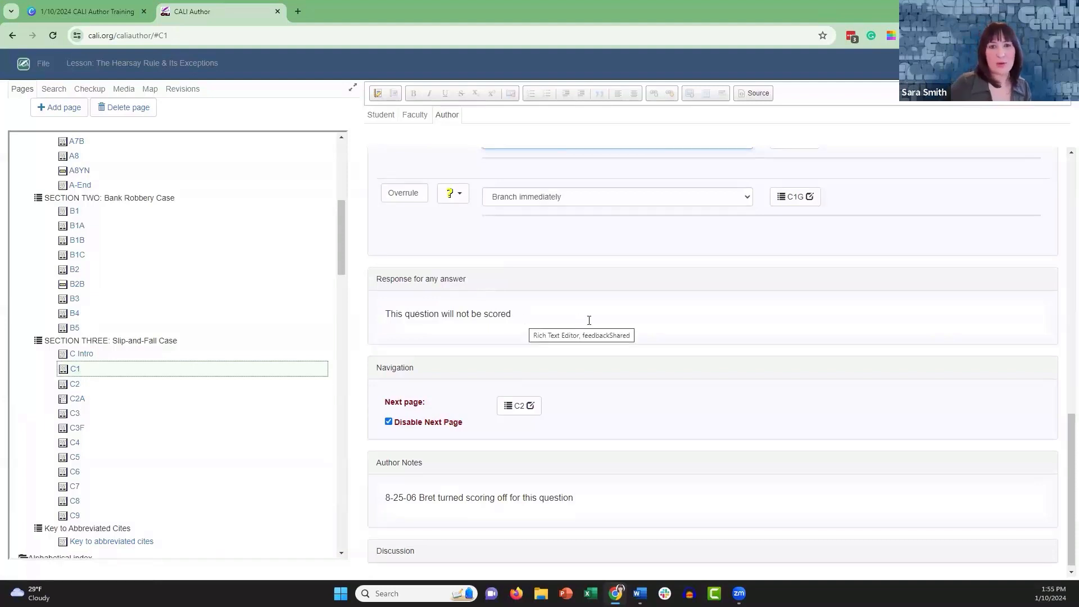
scroll(588, 321, "up", 2)
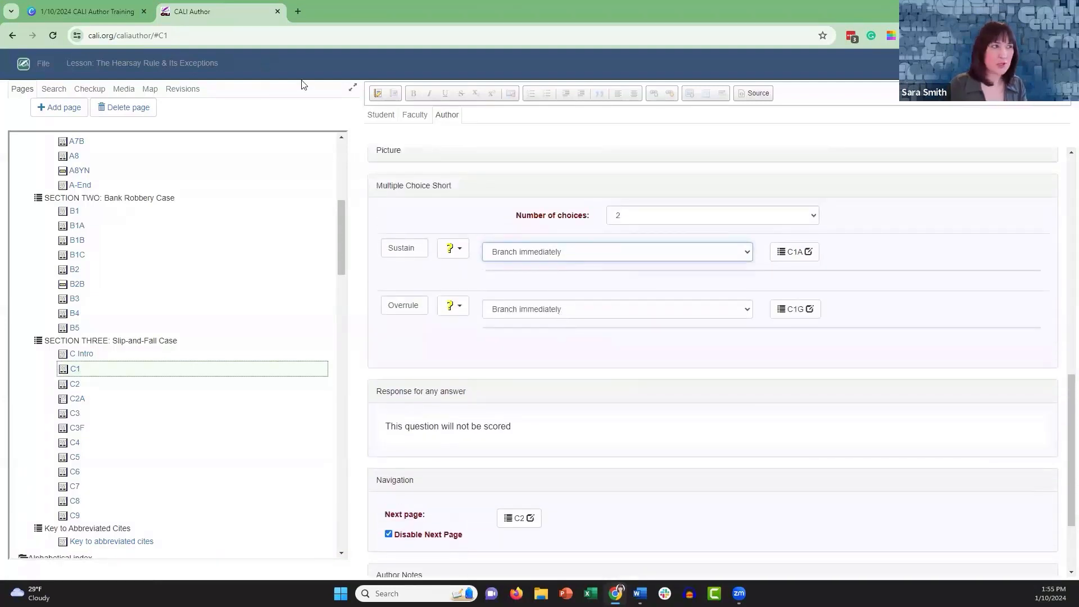
- Preview C1 as a student and answer Sustain to Q1 to check the feedback it gives
left_click(379, 114)
scroll(875, 314, "down", 5)
scroll(874, 323, "down", 2)
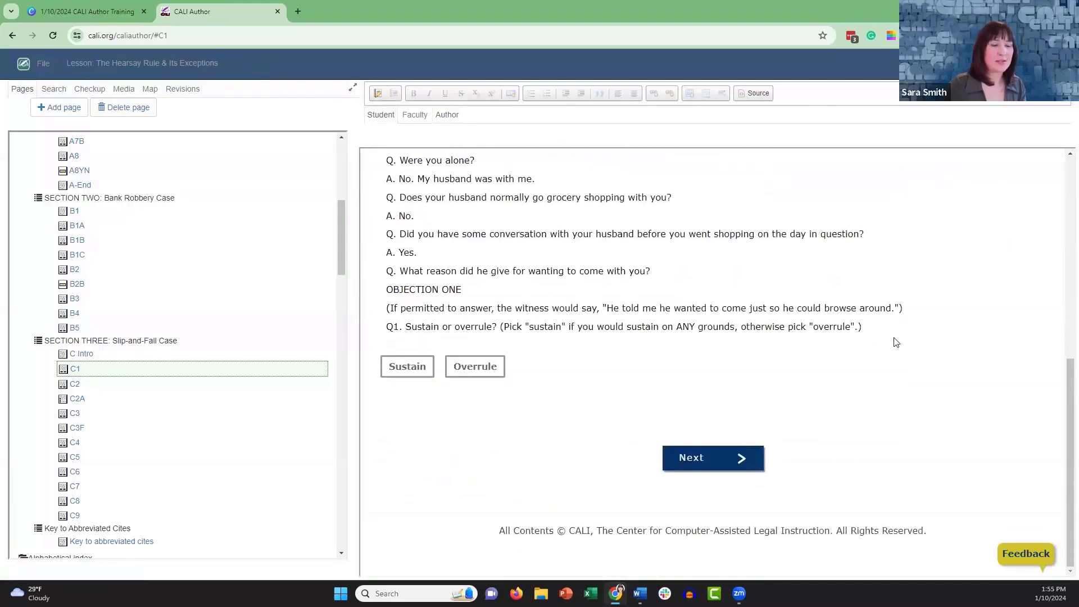
left_click(404, 366)
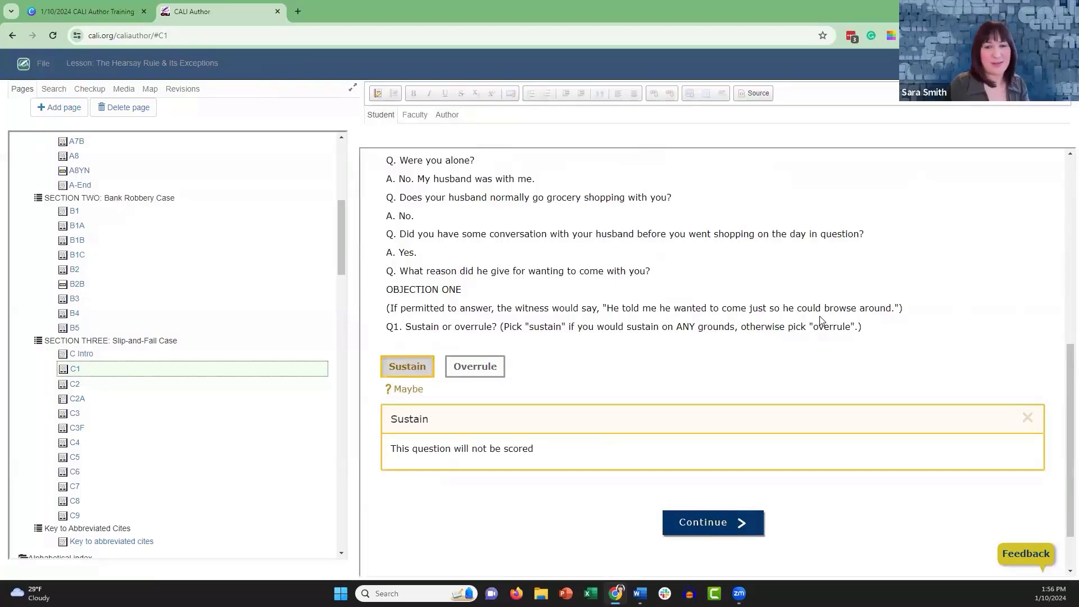
- Return to C1's authoring view and select the text "This question will not be scored" in the response for any answer
left_click(447, 114)
scroll(737, 395, "down", 2)
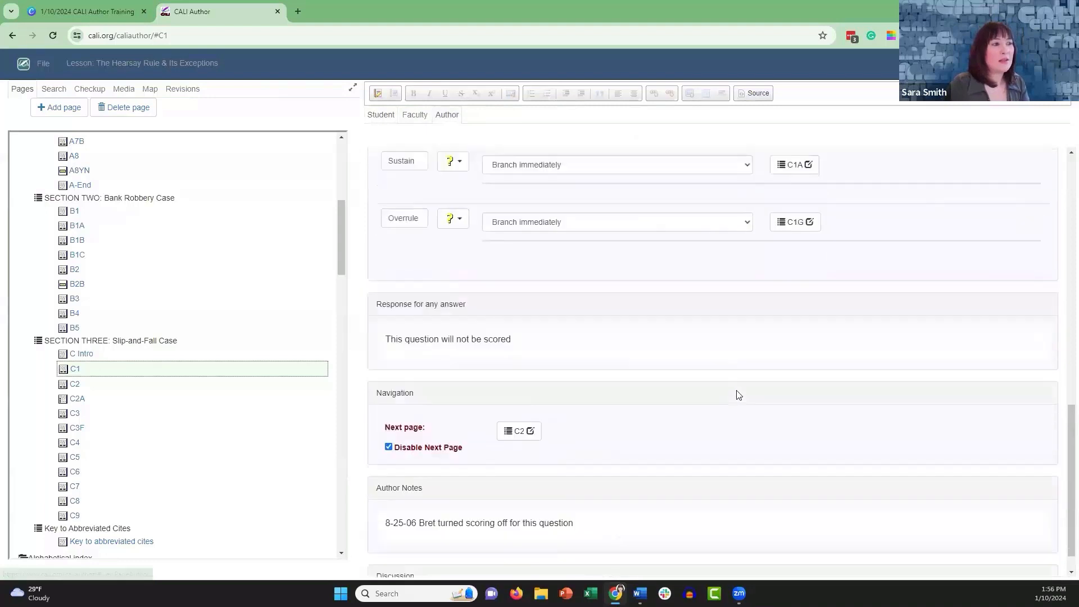
scroll(738, 395, "up", 2)
left_click_drag(532, 421, 312, 414)
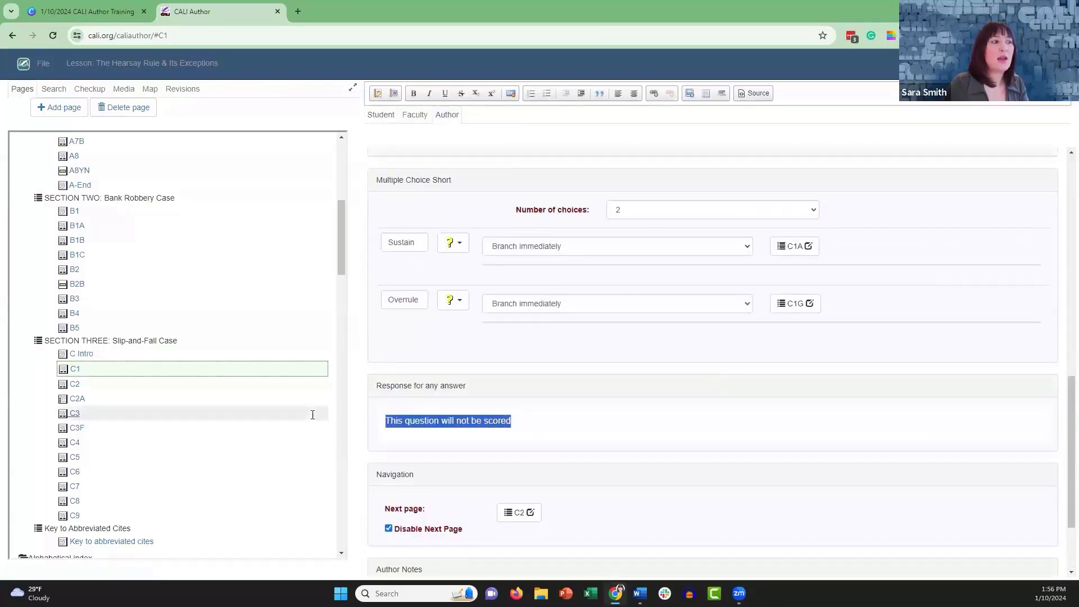